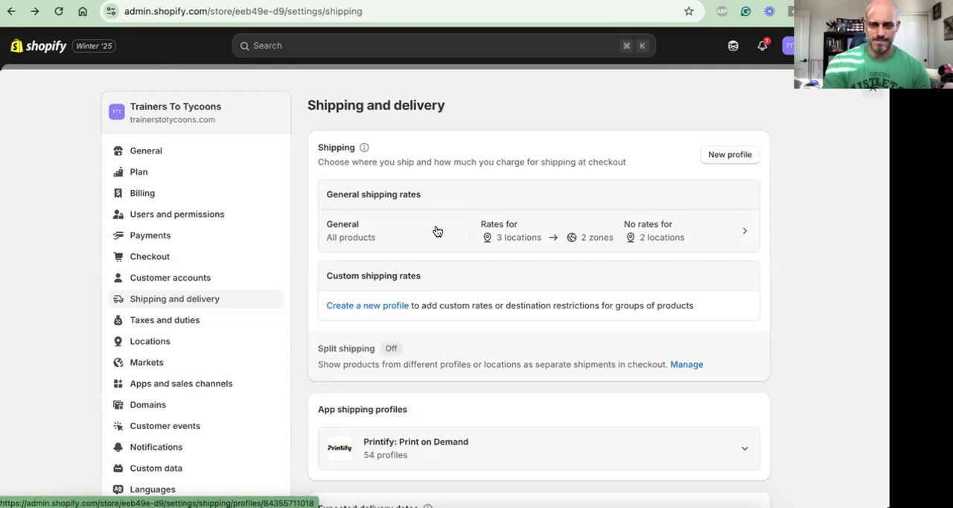
Open the General shipping profile and view the rate management options for APOD Fulfillment without changing them
left_click(437, 231)
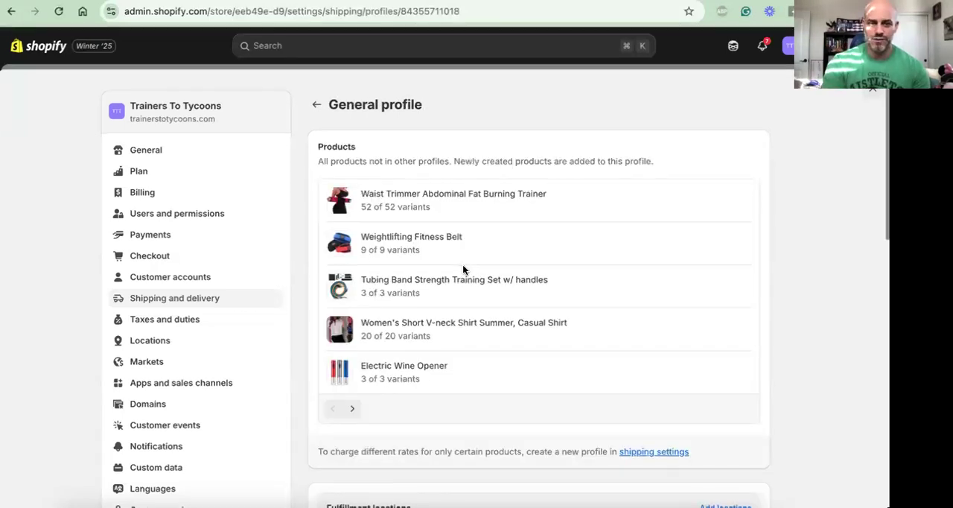
scroll(462, 264, "down", 2)
scroll(462, 265, "down", 10)
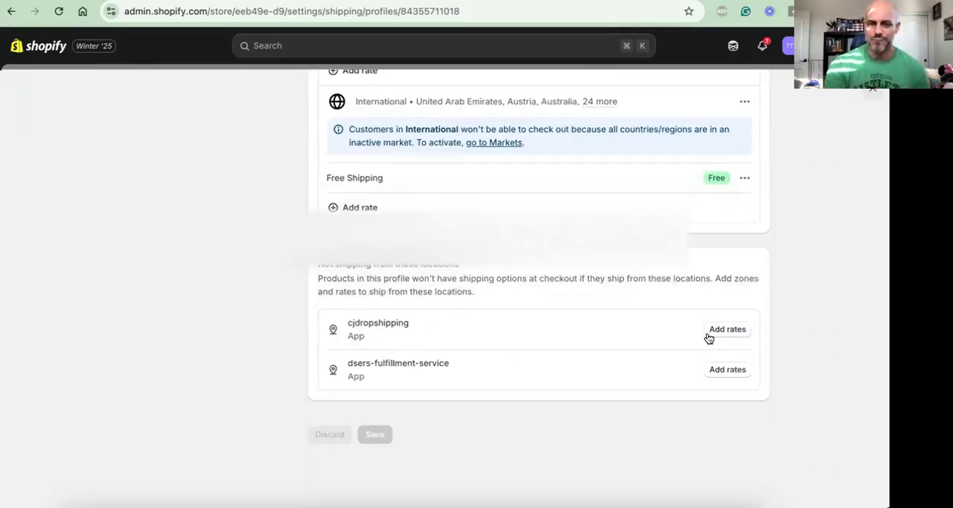
scroll(715, 337, "up", 8)
scroll(706, 338, "up", 1)
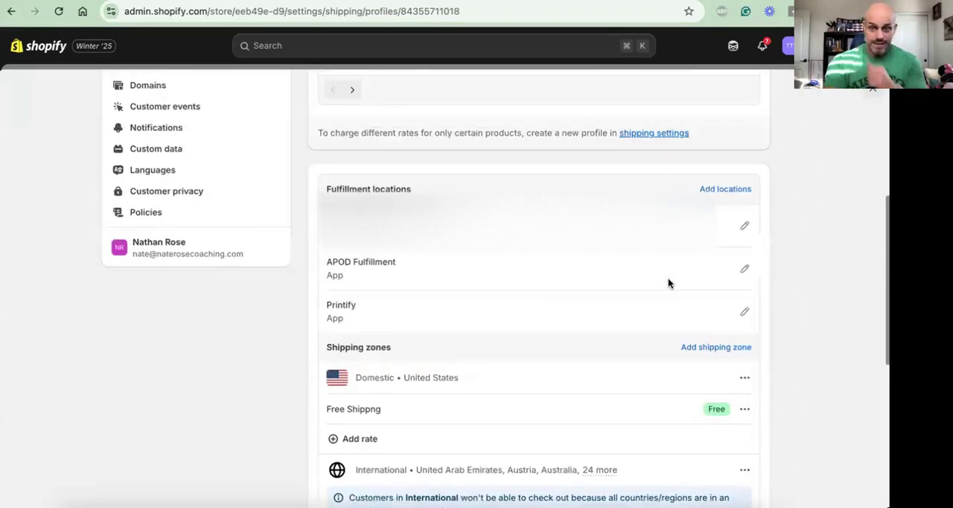
left_click(744, 270)
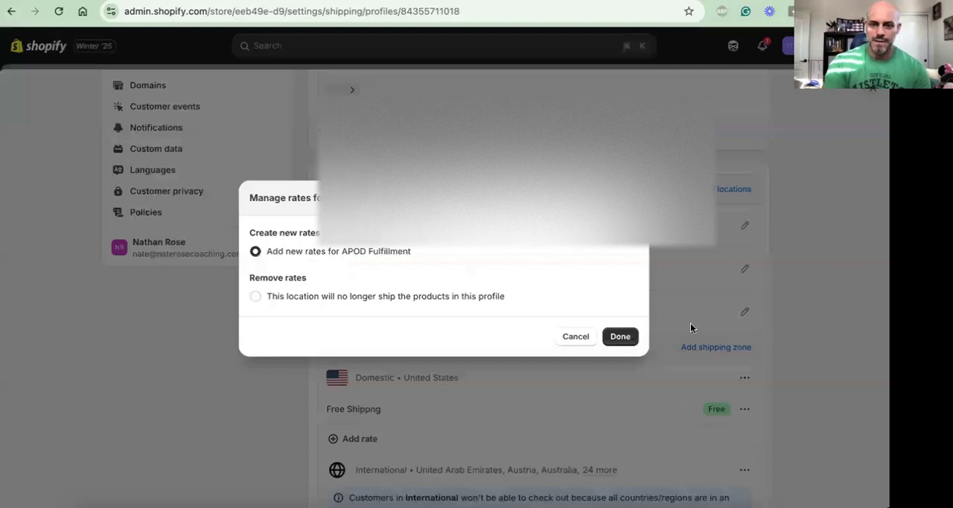
left_click(575, 336)
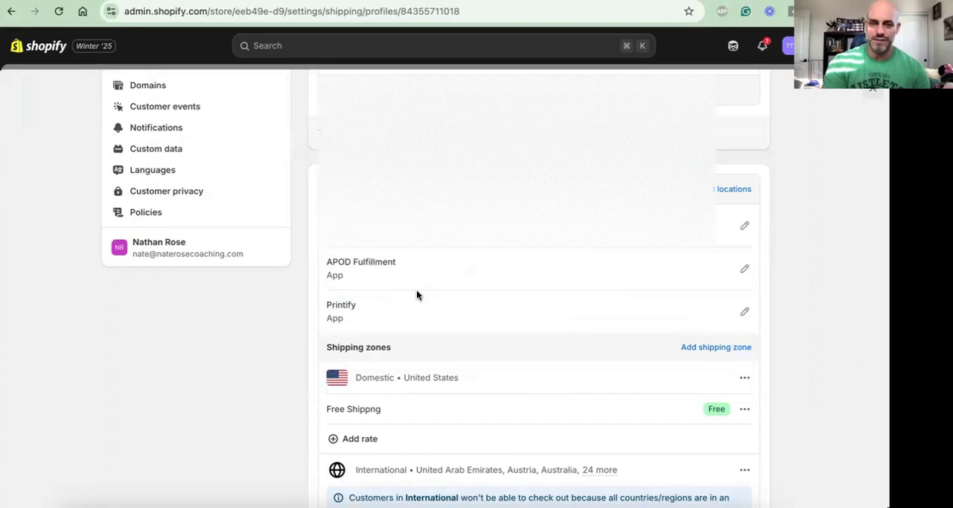
Review the profile's Domestic and International shipping zones and the locations it does not ship from, and leave the settings
scroll(417, 289, "up", 1)
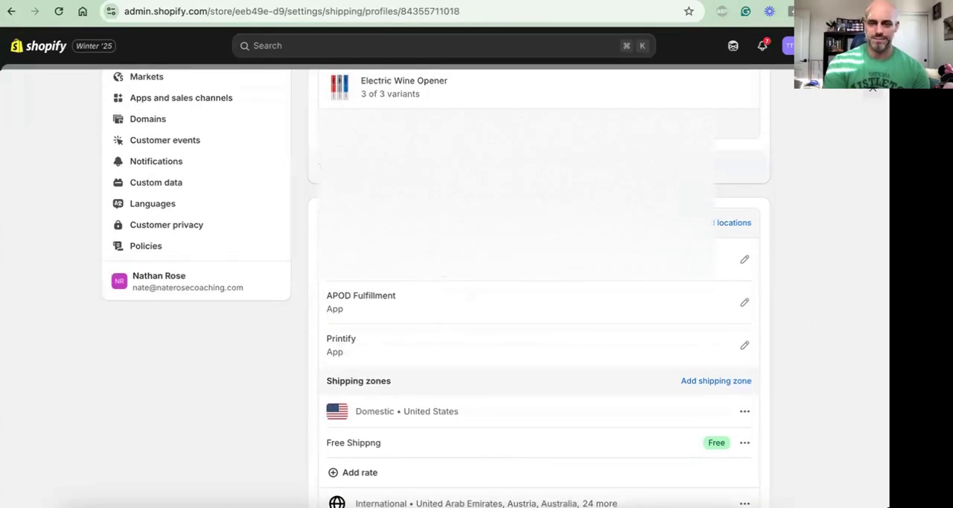
scroll(445, 279, "down", 3)
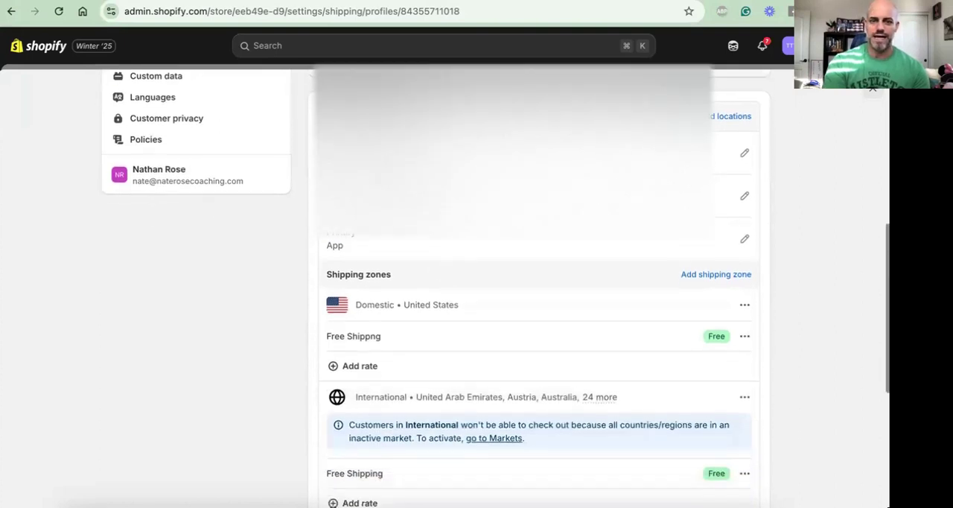
scroll(372, 211, "down", 3)
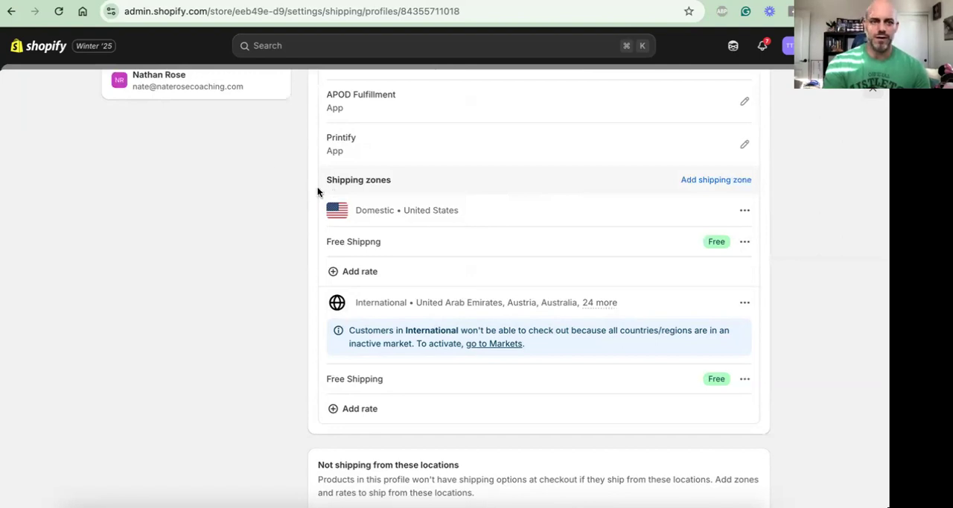
scroll(239, 138, "up", 10)
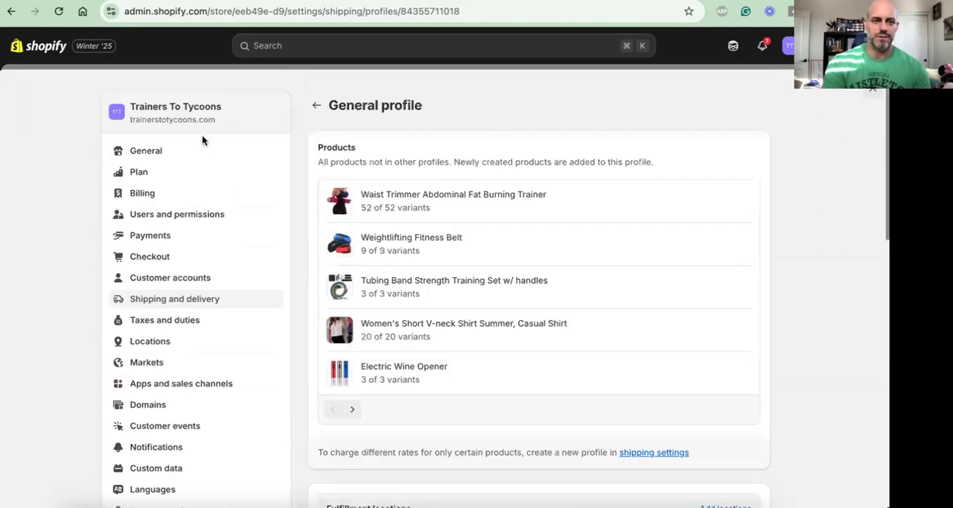
scroll(743, 132, "down", 15)
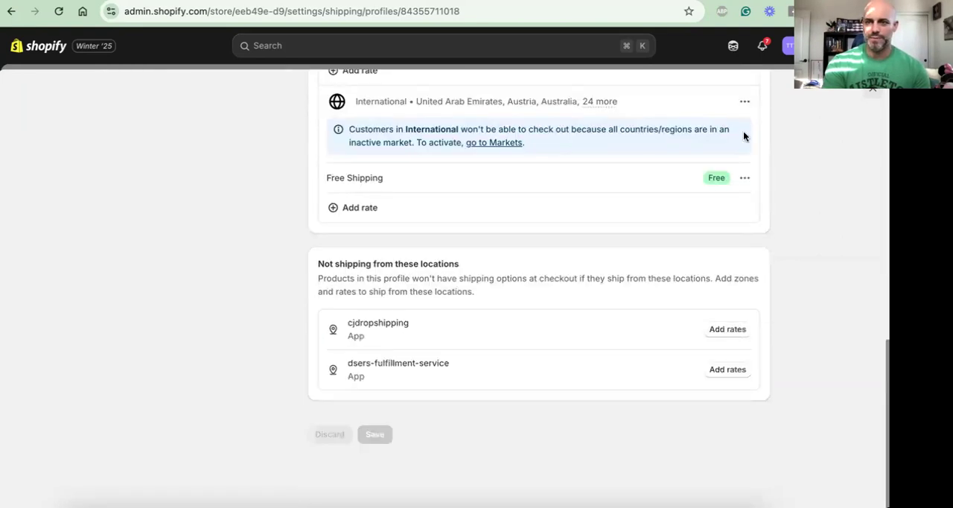
left_click(872, 88)
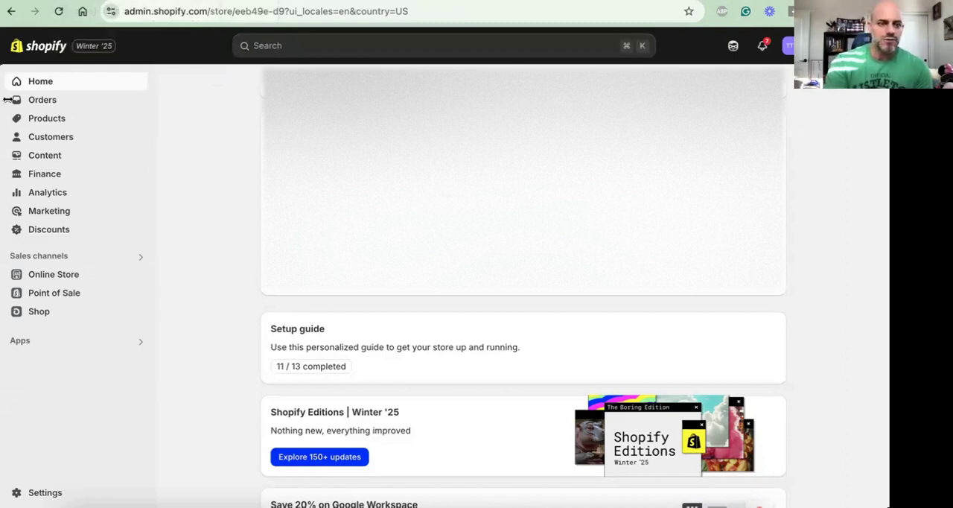
Switch to the Anywhere POD app and open the list of existing products
left_click(83, 280)
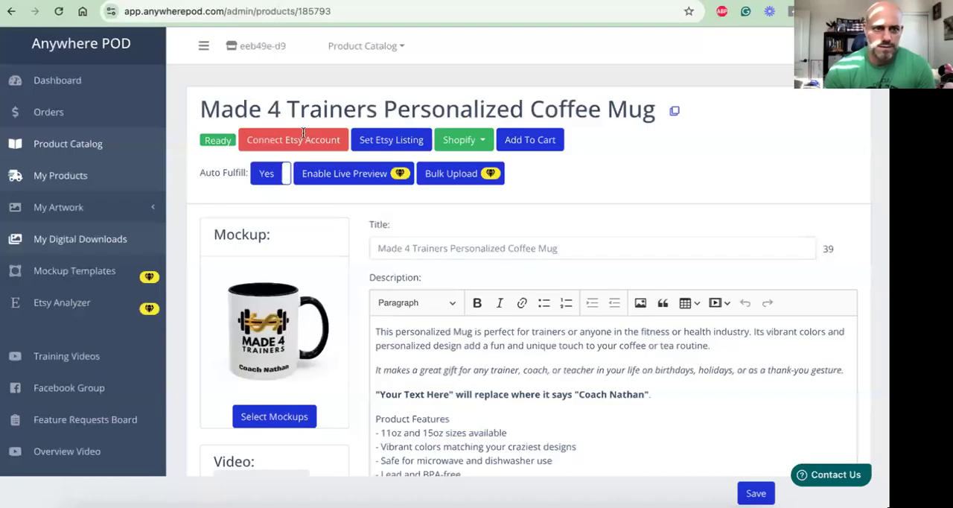
left_click(61, 183)
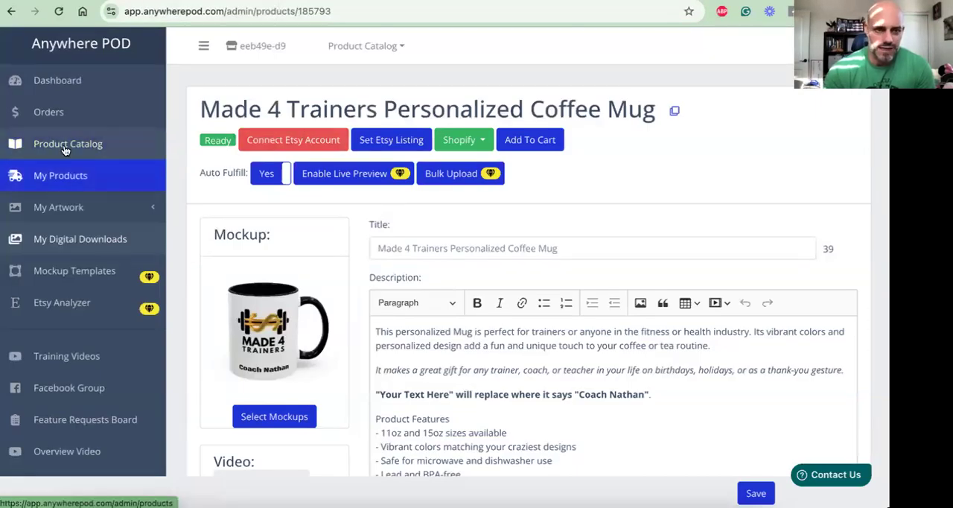
left_click(65, 149)
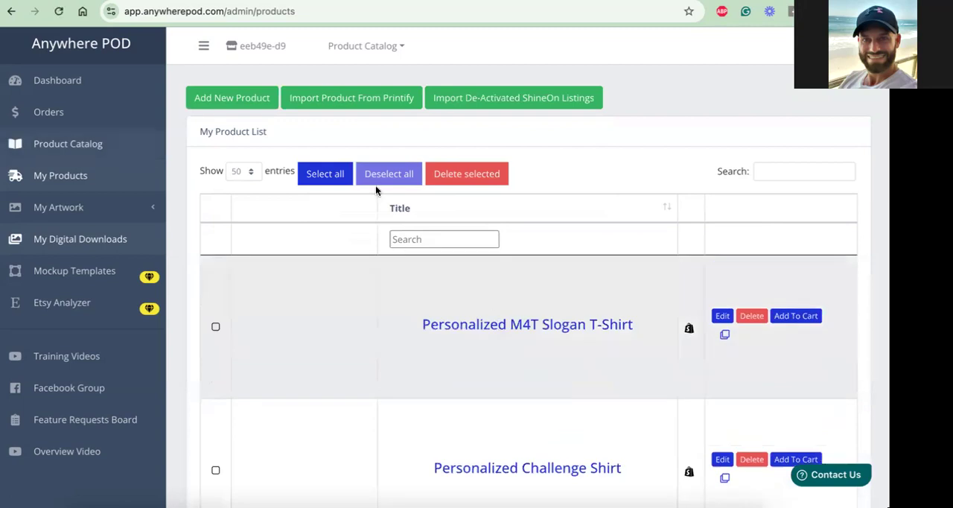
Start adding a new product from the Printify catalog and choose the Unisex Heavy Cotton Tee
left_click(242, 100)
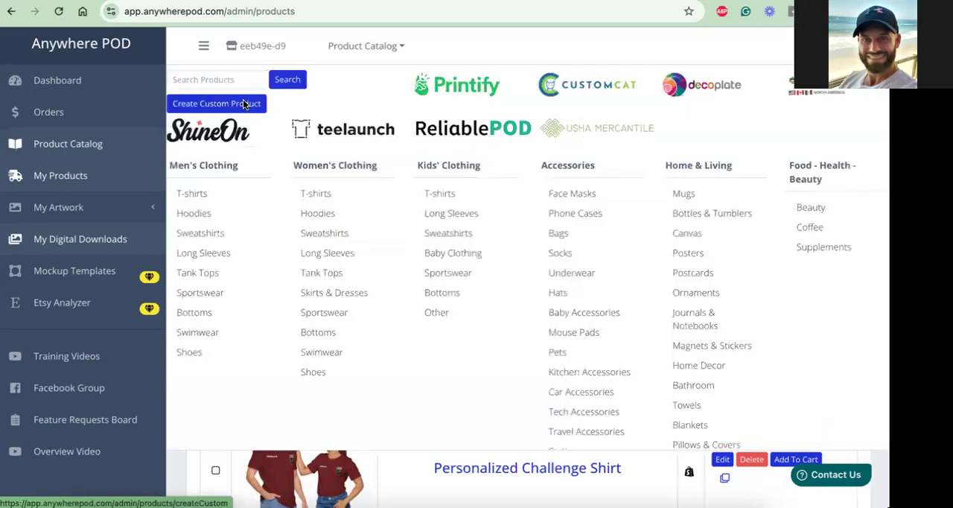
left_click(470, 89)
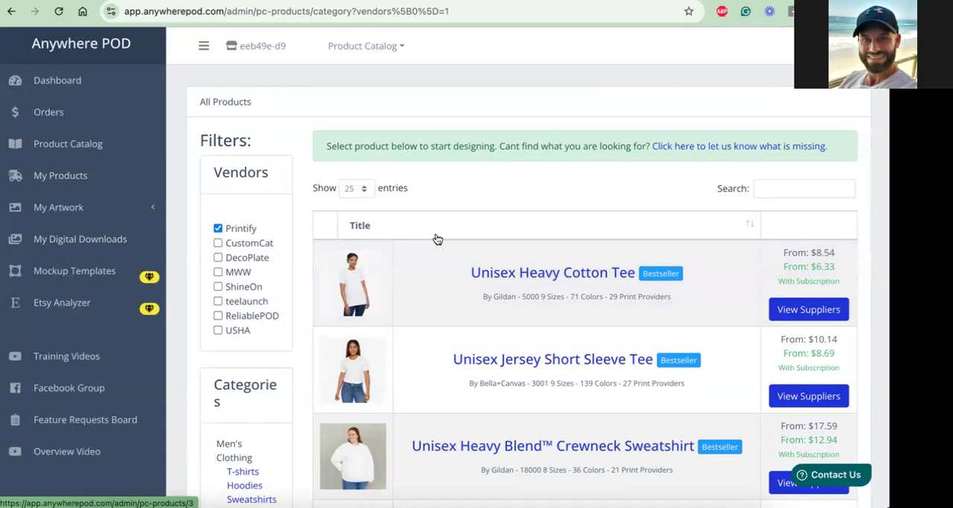
left_click(568, 278)
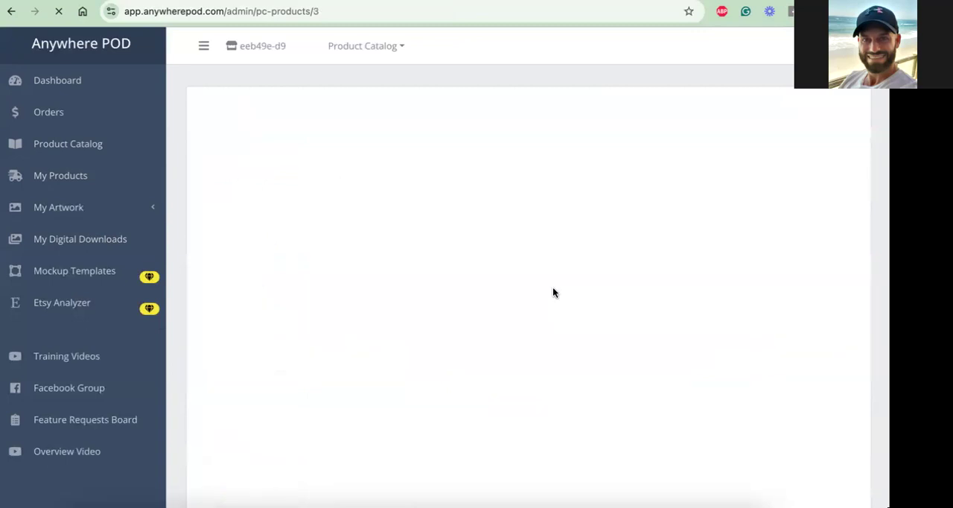
Compare the tee's print providers by location, price, shipping cost, production time, sizes and available colors
scroll(638, 270, "down", 2)
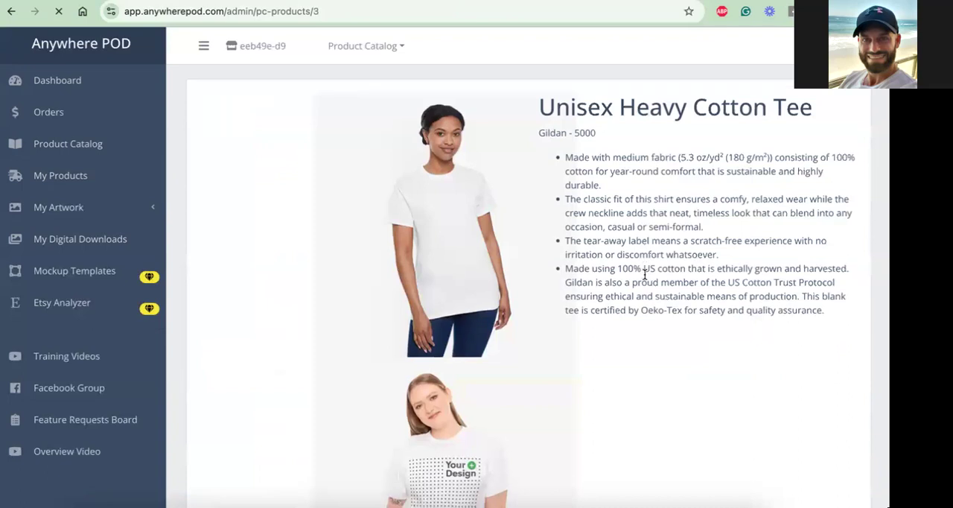
scroll(645, 274, "down", 4)
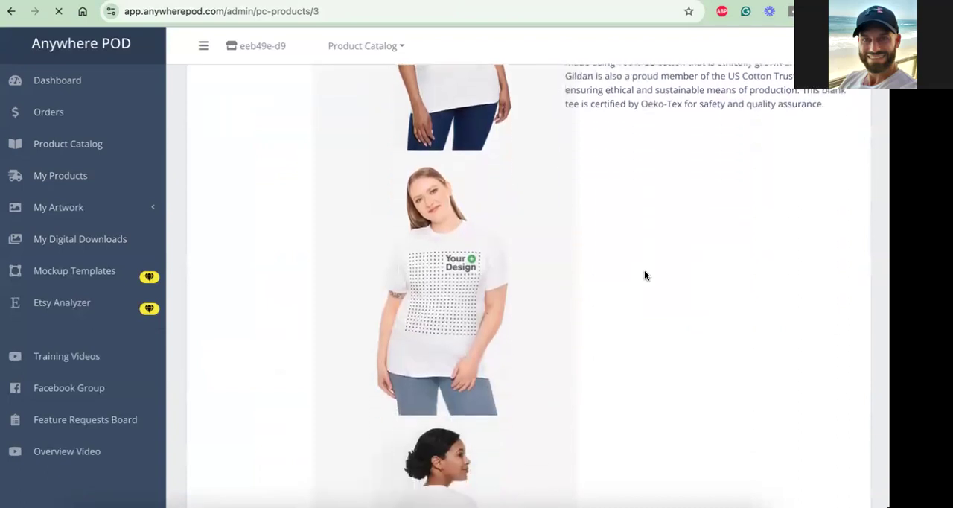
scroll(645, 275, "down", 10)
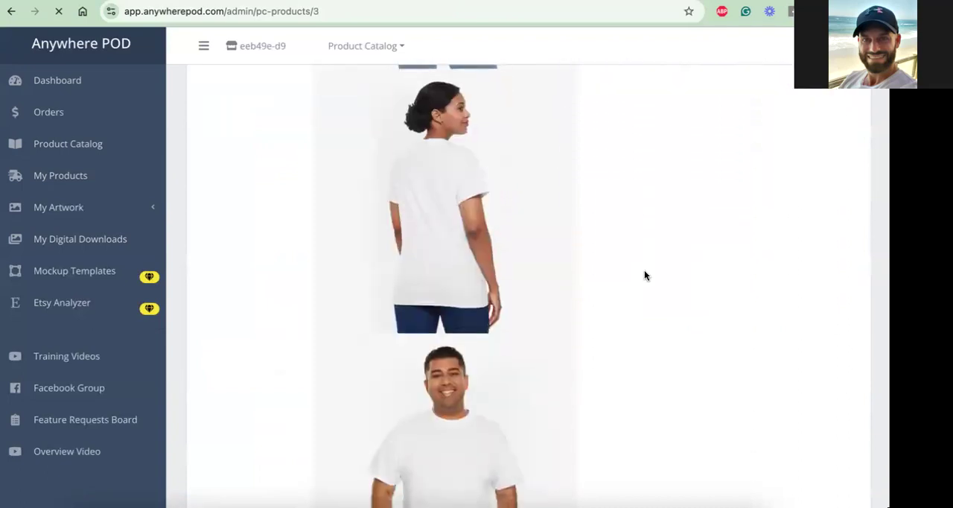
scroll(645, 275, "down", 20)
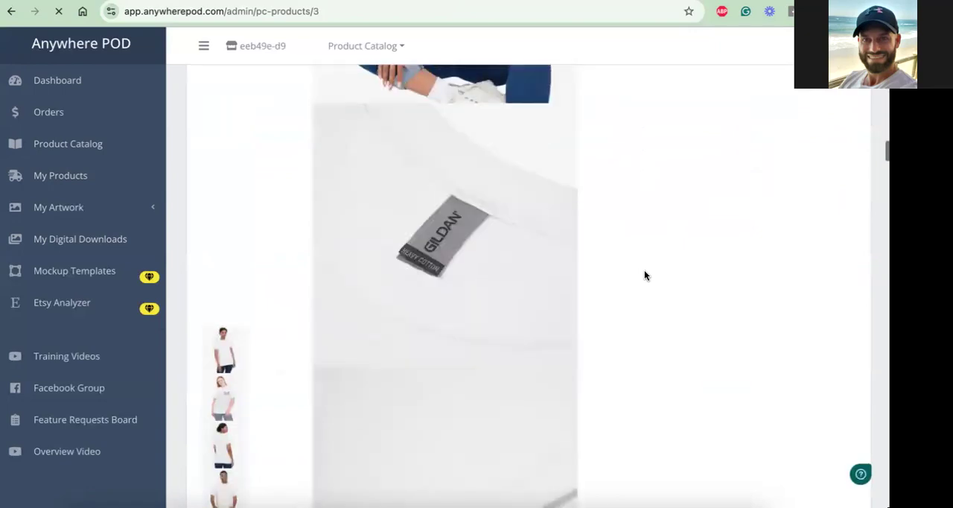
scroll(645, 275, "down", 10)
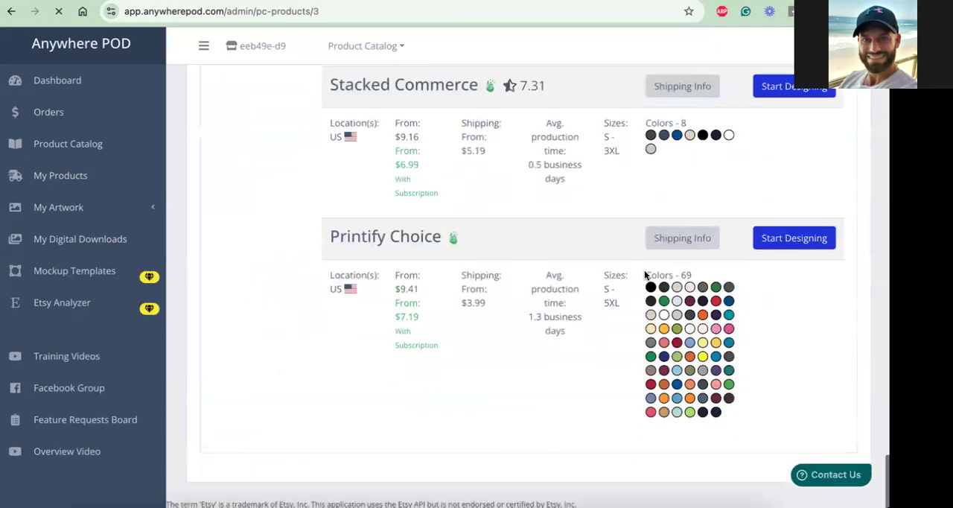
scroll(645, 275, "up", 10)
scroll(645, 275, "up", 4)
scroll(645, 275, "up", 10)
scroll(645, 275, "up", 3)
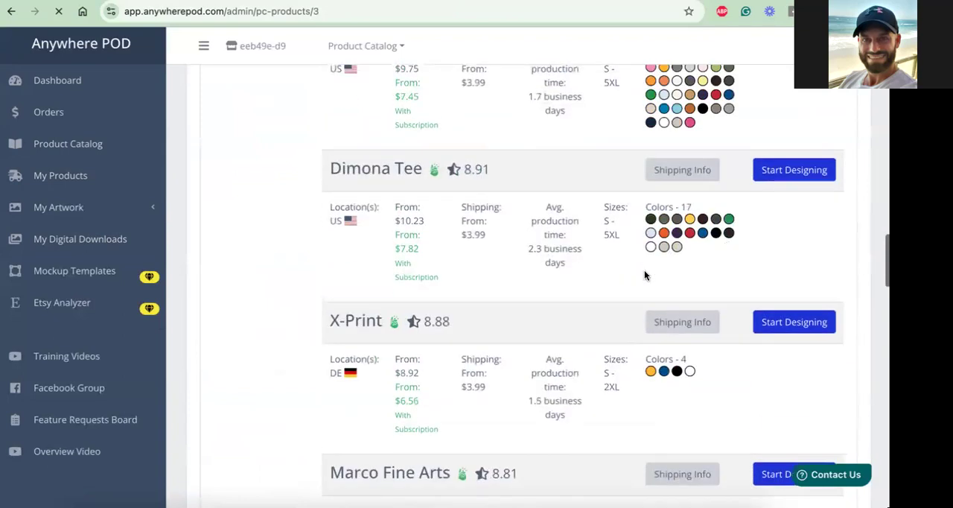
scroll(645, 274, "up", 8)
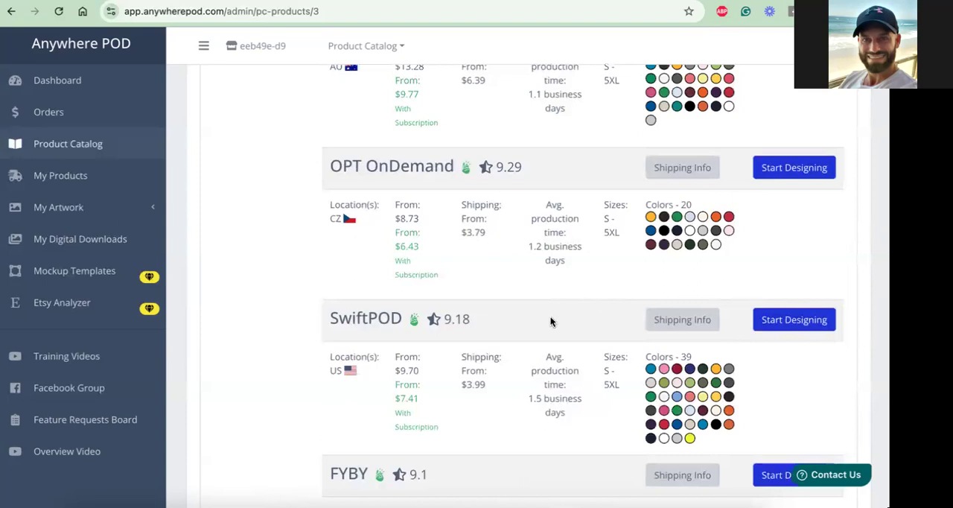
scroll(551, 322, "up", 5)
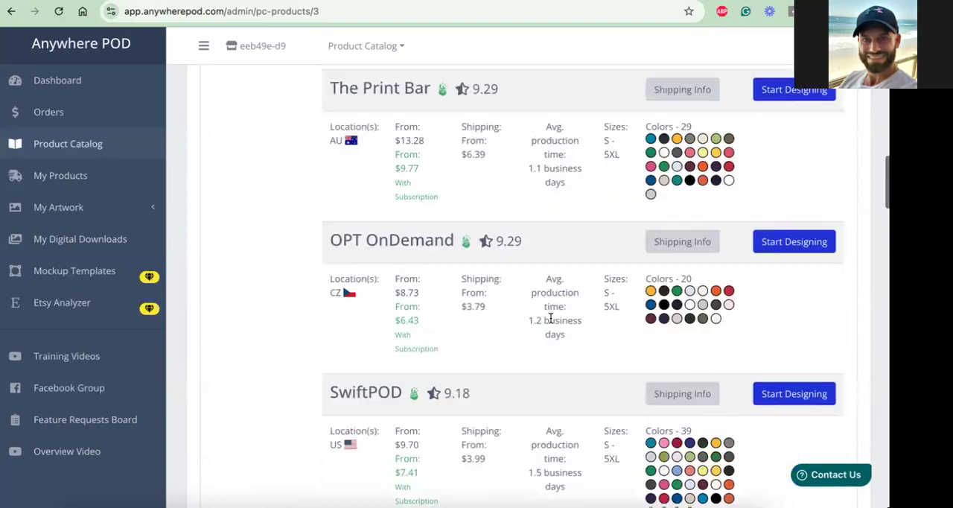
scroll(552, 322, "up", 9)
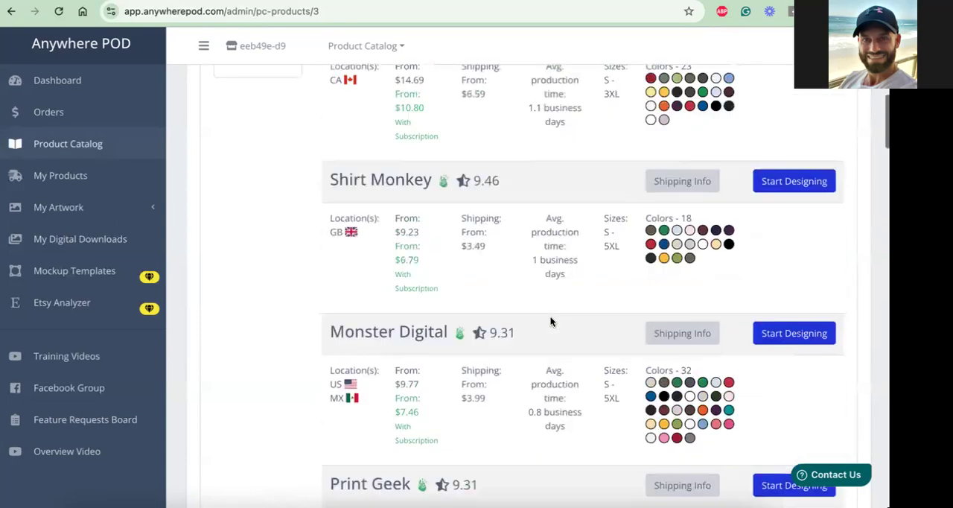
scroll(551, 321, "up", 1)
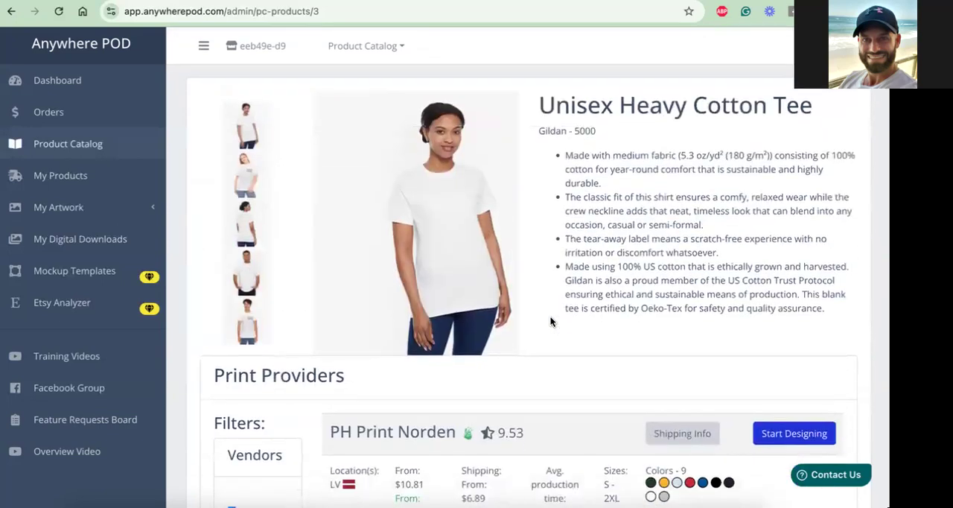
scroll(551, 322, "down", 5)
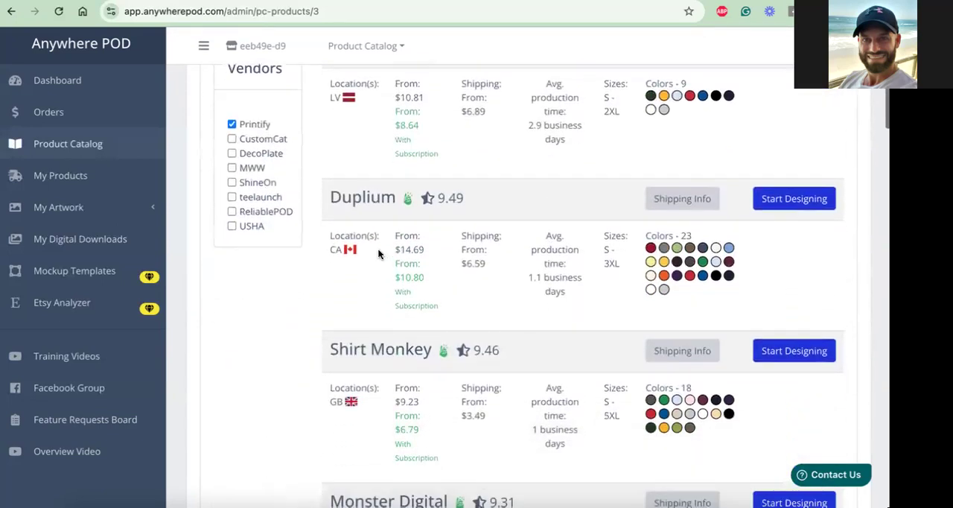
scroll(350, 276, "down", 2)
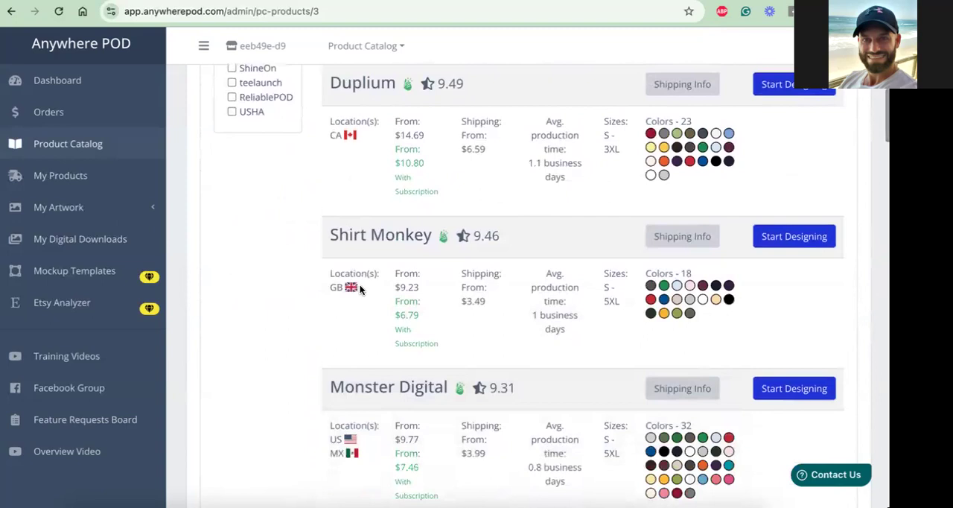
scroll(361, 289, "down", 2)
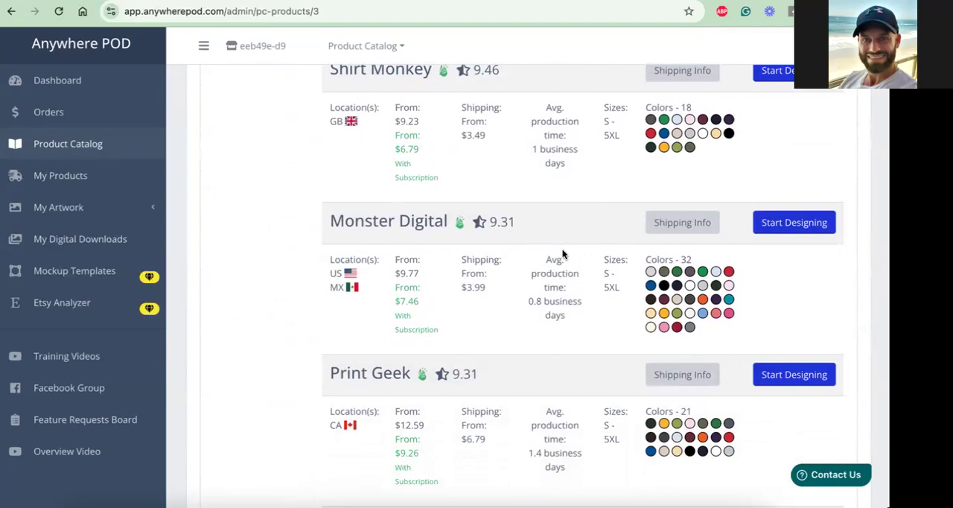
scroll(562, 254, "down", 5)
scroll(562, 254, "down", 2)
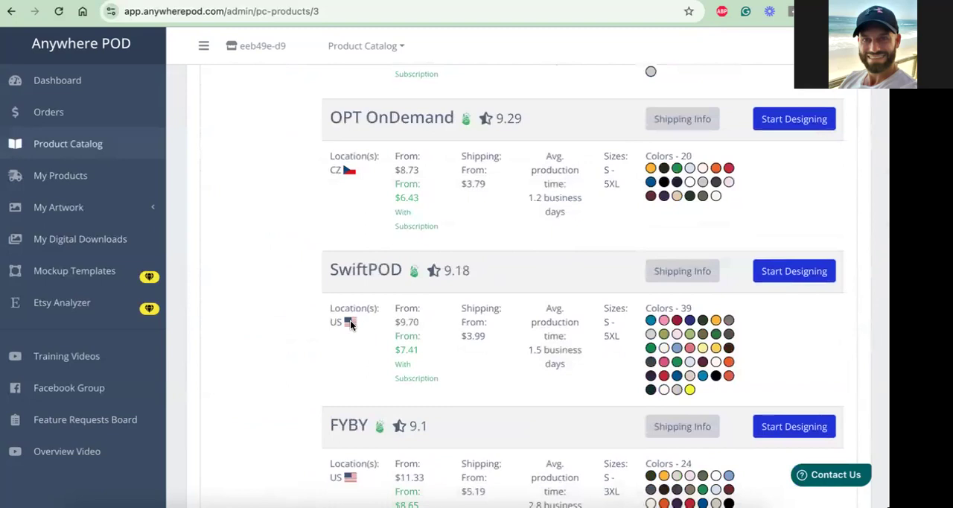
Start designing the Unisex Heavy Cotton Tee with SwiftPOD as the print provider
left_click(794, 277)
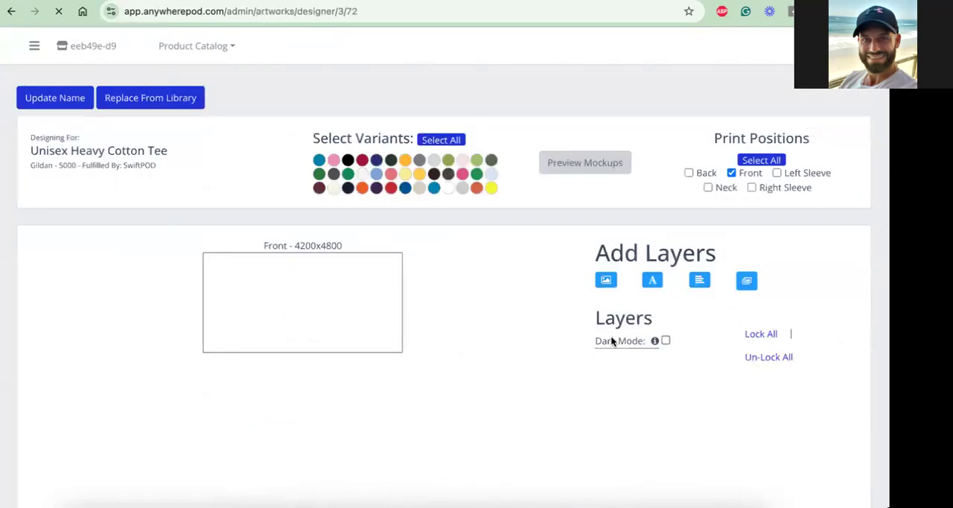
mouse_move(610, 340)
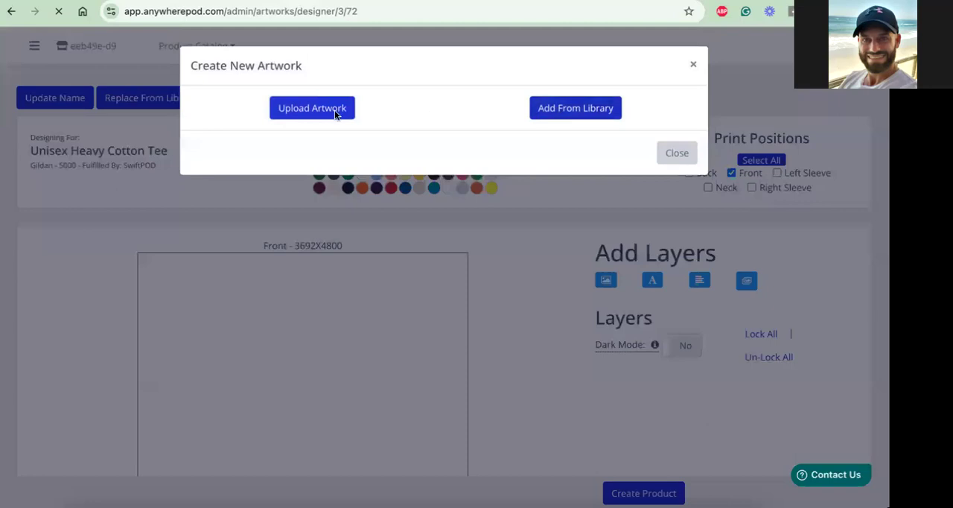
left_click(577, 109)
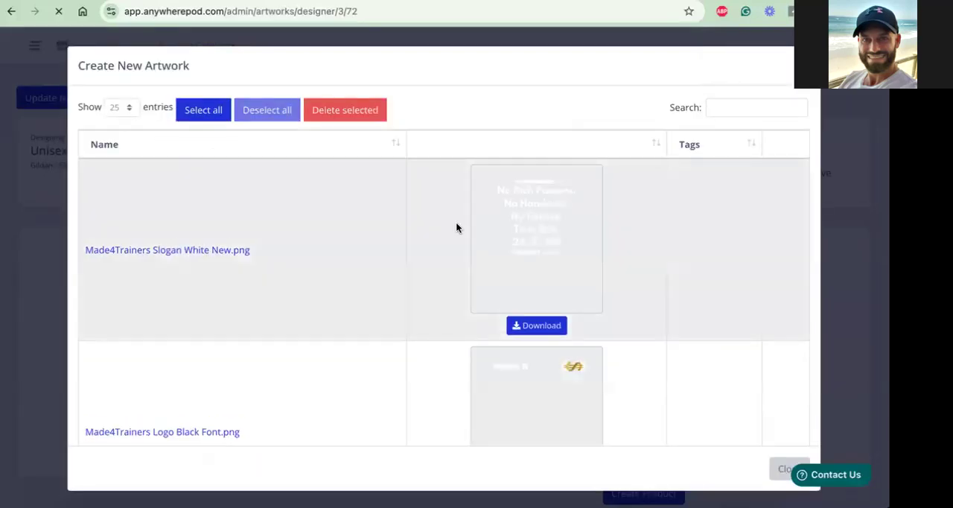
scroll(521, 358, "down", 1)
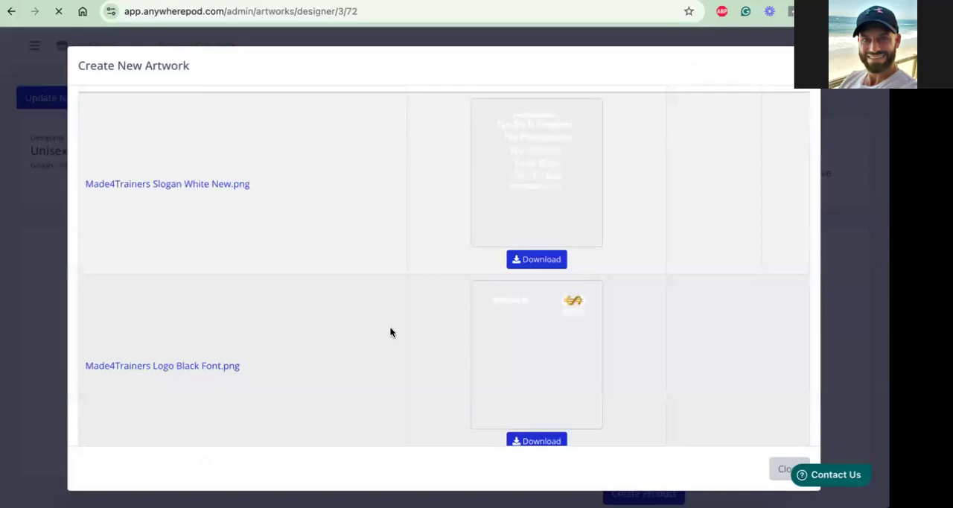
scroll(390, 331, "down", 1)
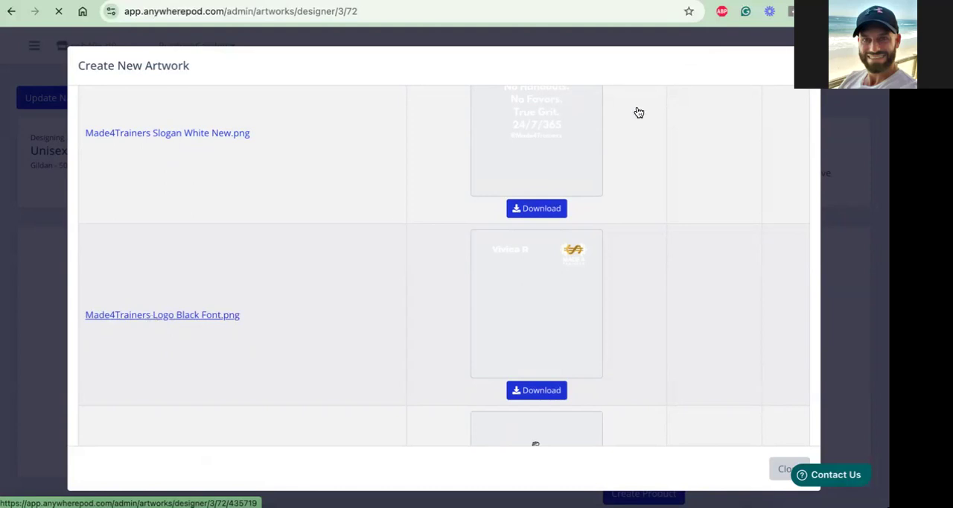
left_click(772, 64)
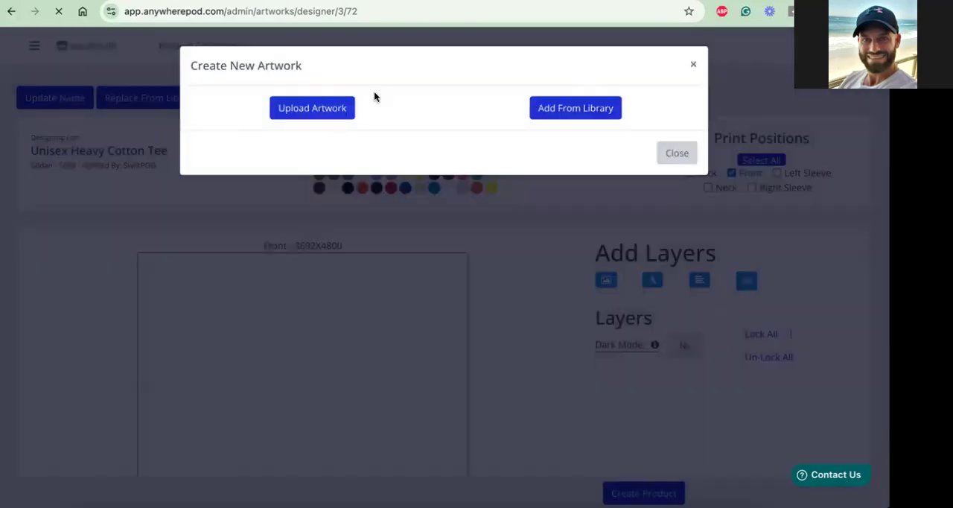
left_click(319, 111)
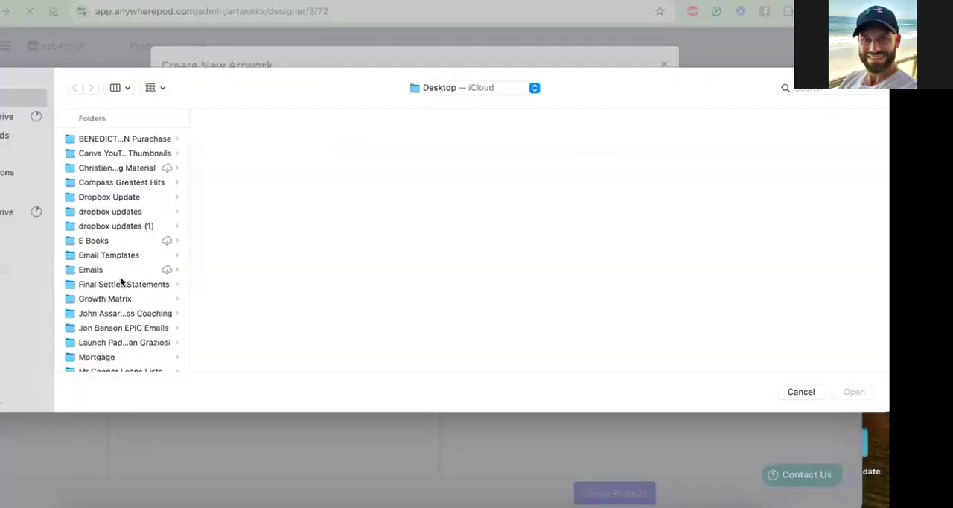
left_click(801, 392)
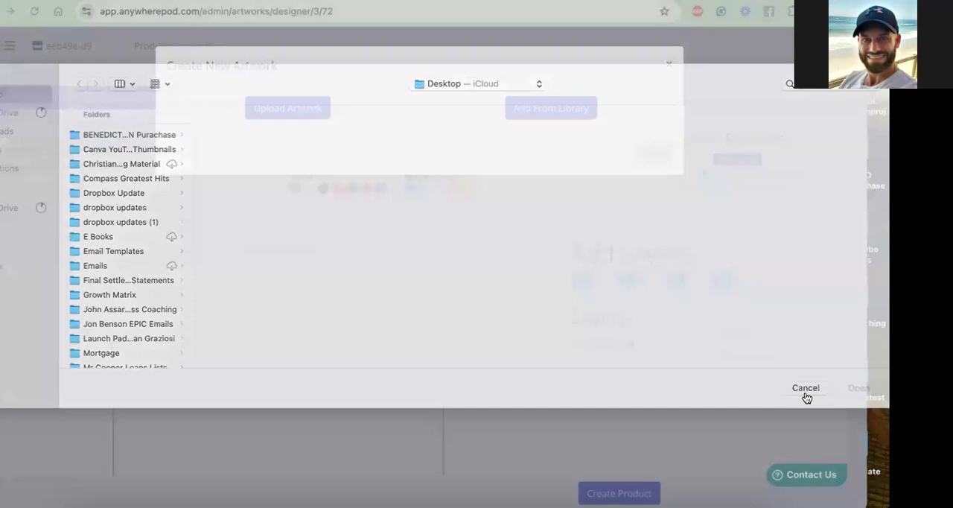
Load Made4Trainers Logo Black Font.png from the artwork library as the tee's front design
left_click(570, 110)
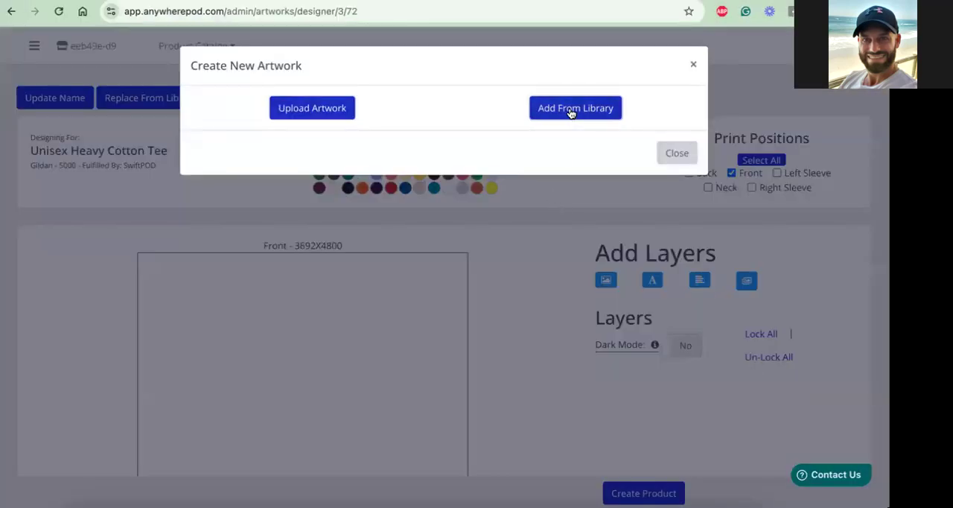
scroll(224, 291, "down", 2)
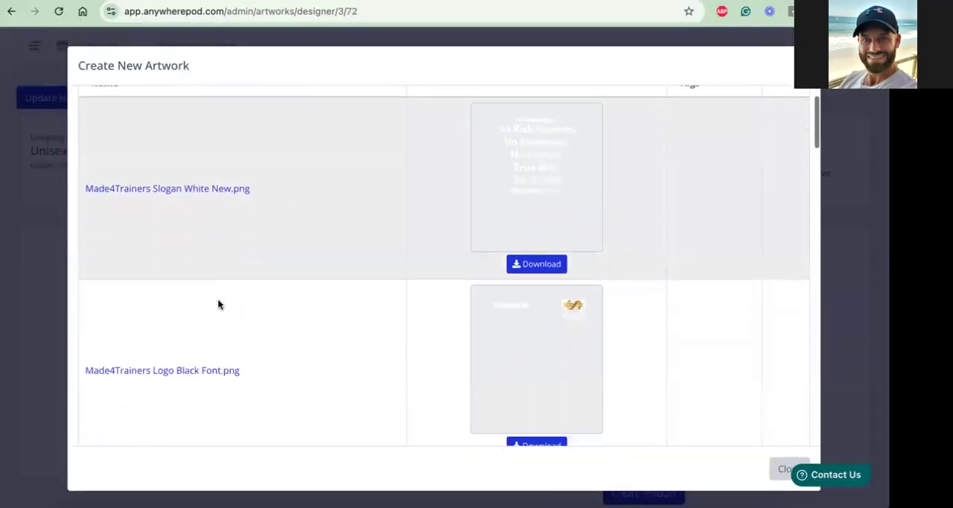
left_click(169, 373)
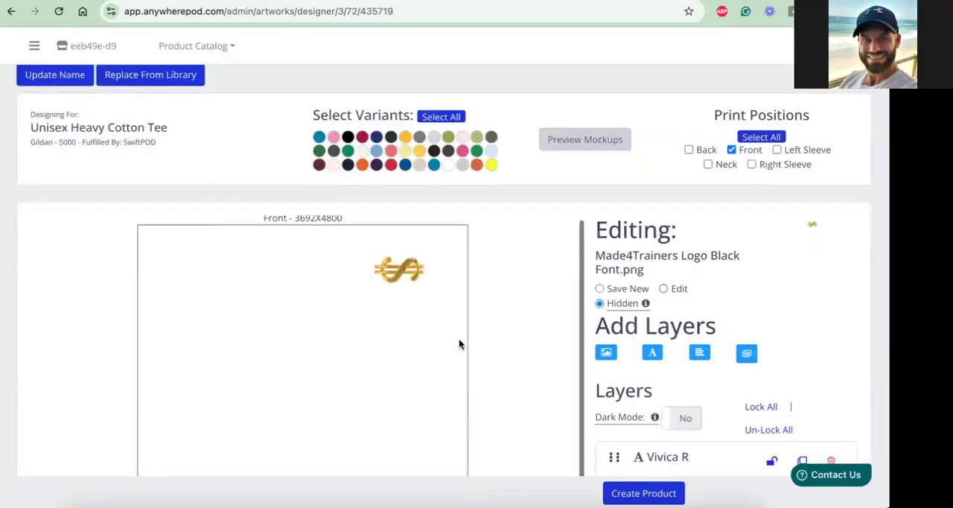
Try to enable the Back and Left Sleeve print positions in addition to Front, and save the design to continue
left_click(688, 151)
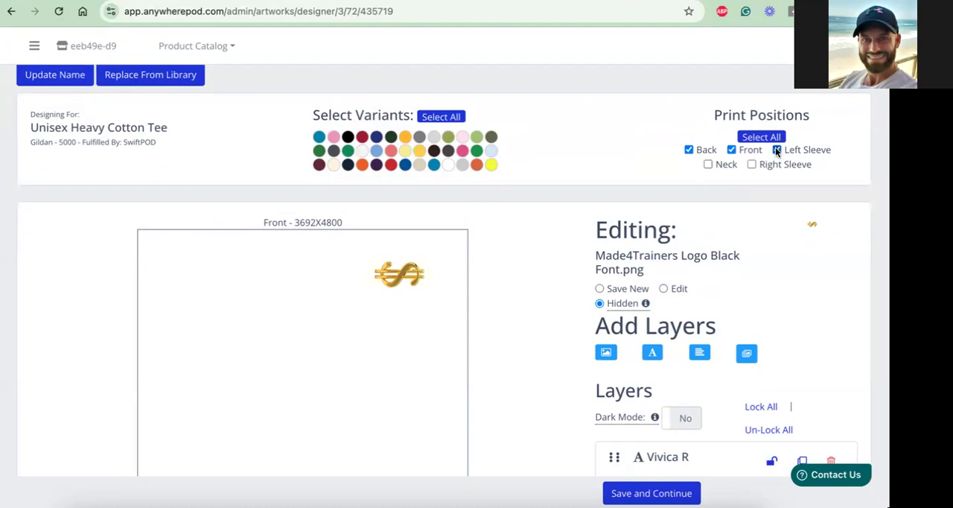
left_click(708, 165)
scroll(541, 237, "down", 1)
scroll(707, 213, "up", 1)
left_click(708, 164)
left_click(655, 491)
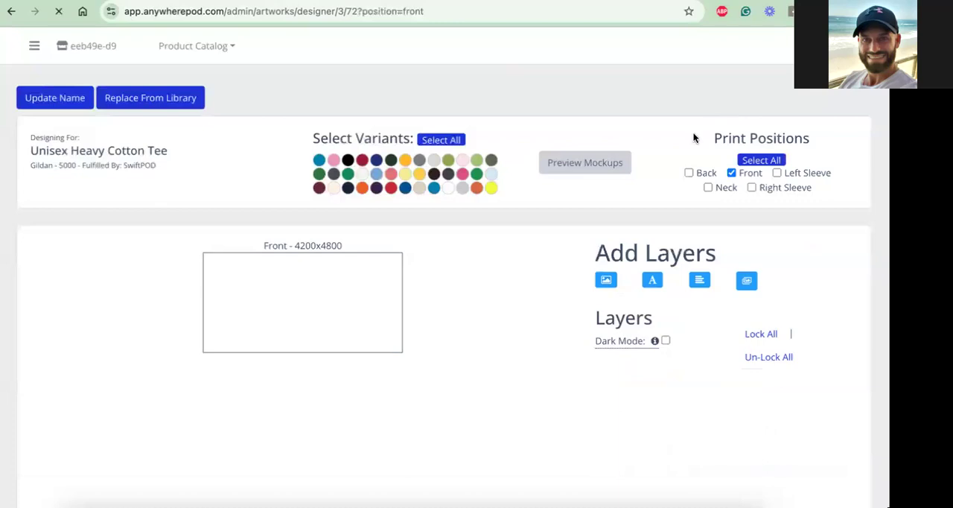
Add the library artwork Made4Trainers Logo Black Font.png to the tee's front again
left_click(689, 173)
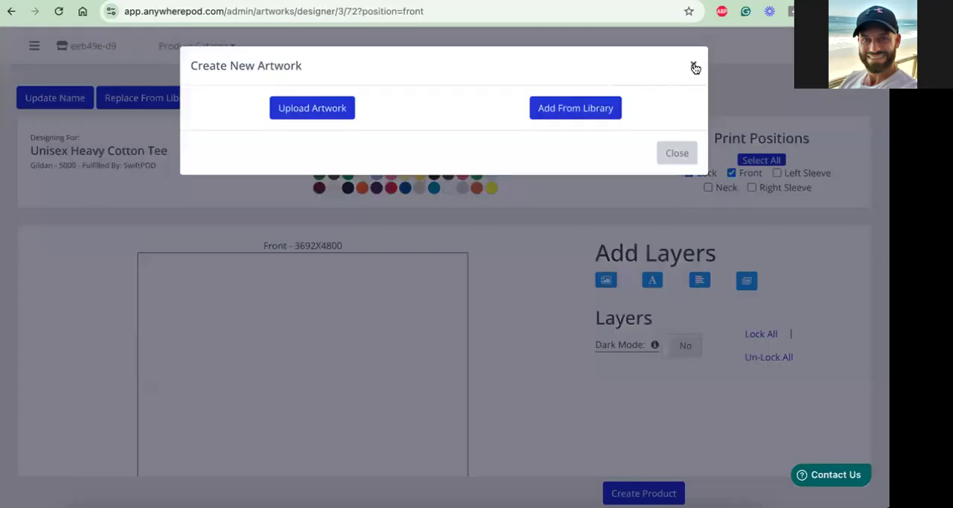
left_click(591, 109)
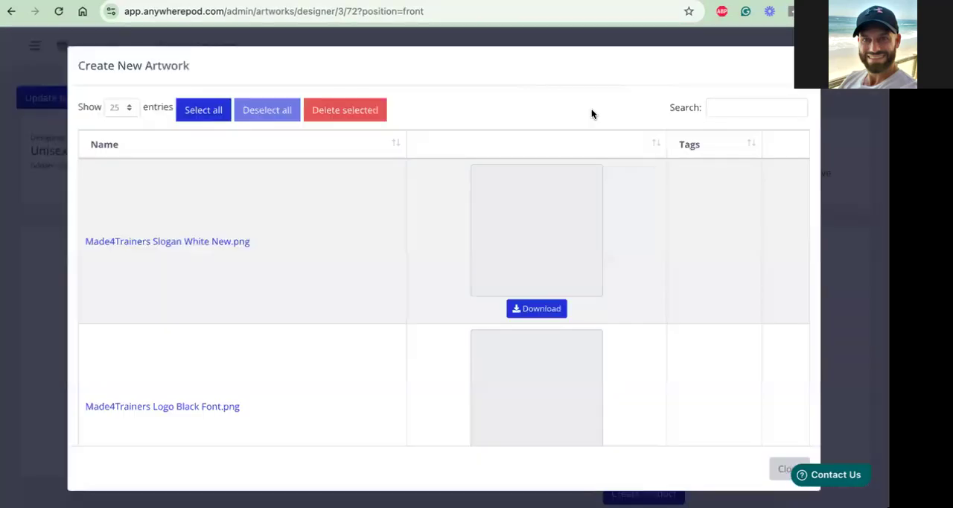
left_click(210, 438)
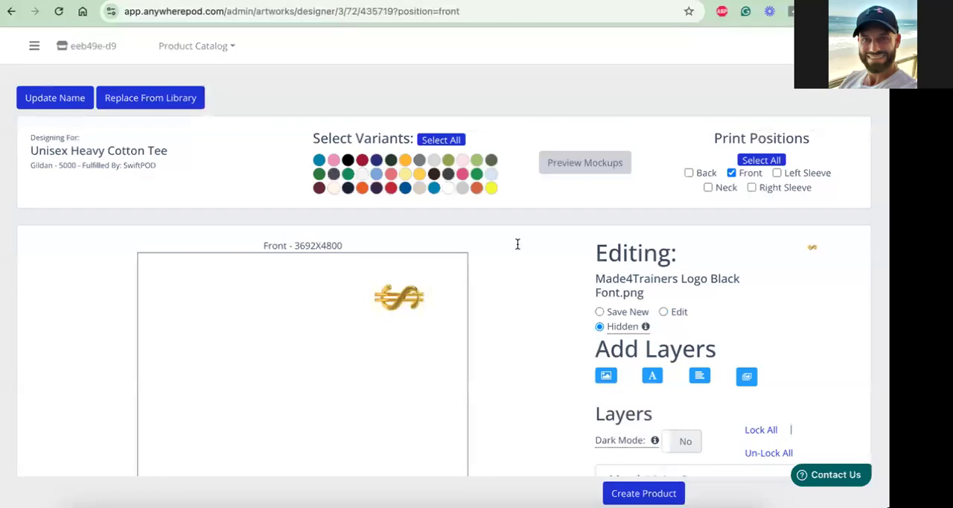
Select the black, dark red, Cobalt, grey and teal-blue color variants of the tee
left_click(348, 161)
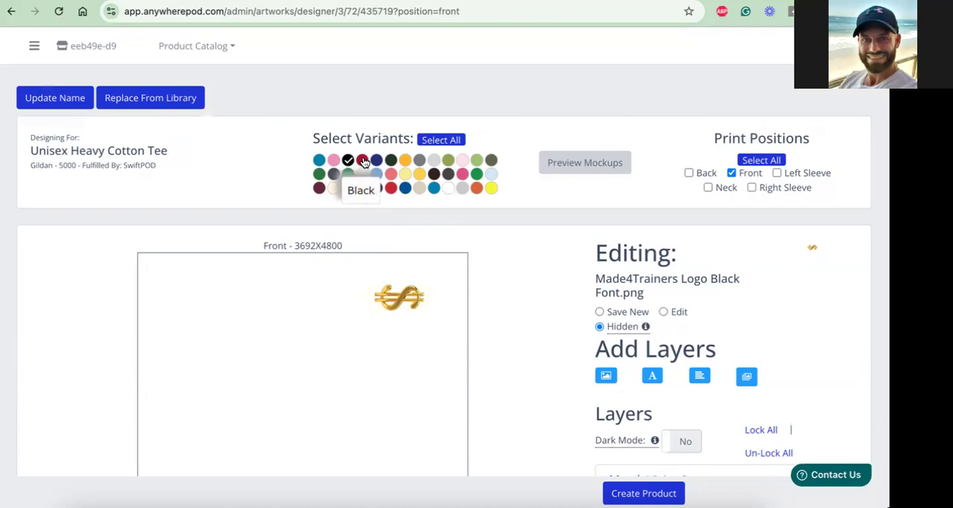
left_click(362, 162)
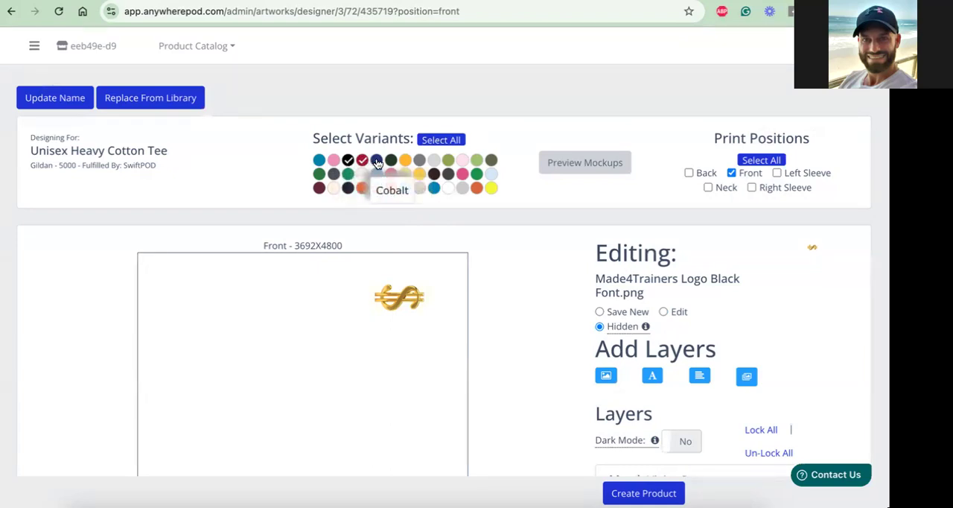
left_click(377, 161)
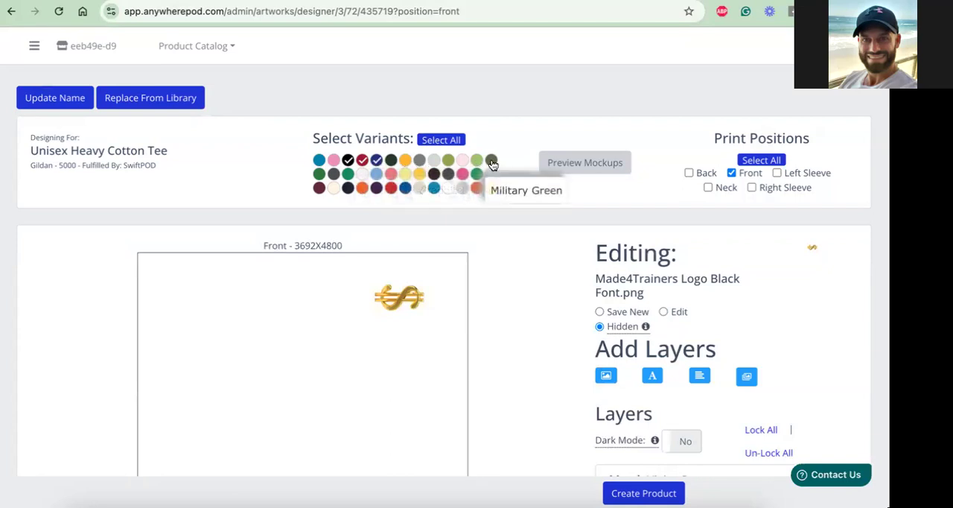
left_click(420, 161)
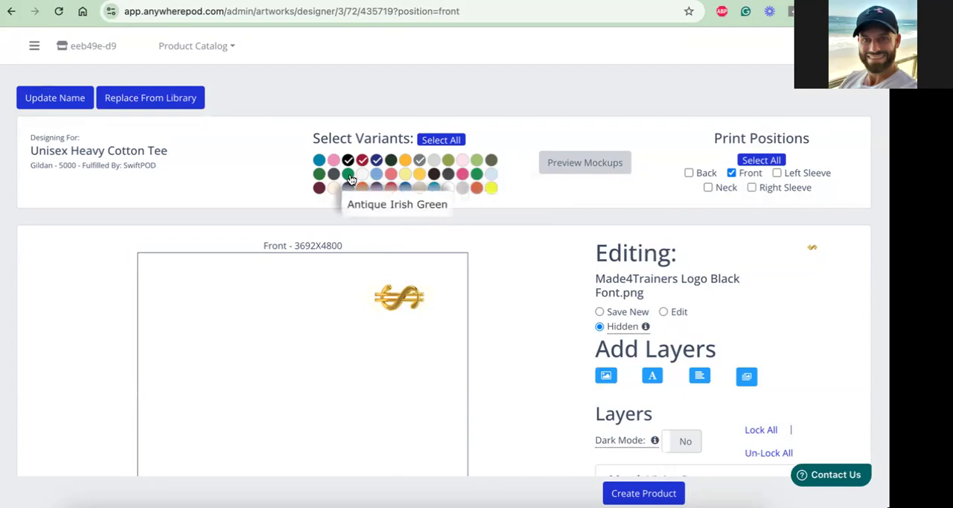
left_click(435, 188)
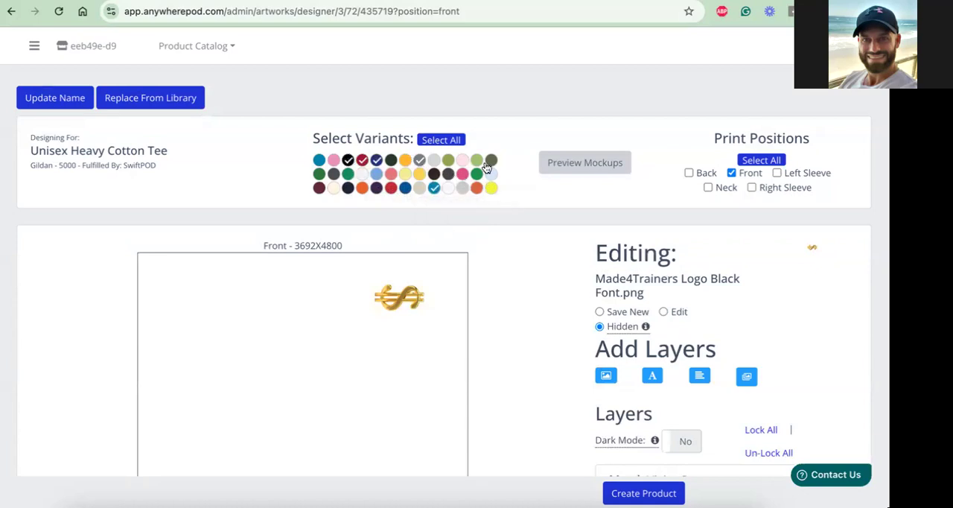
Examine the dollar-sign logo layer and the existing white name text layer of the front artwork
scroll(471, 298, "down", 1)
scroll(470, 300, "up", 1)
scroll(620, 332, "down", 1)
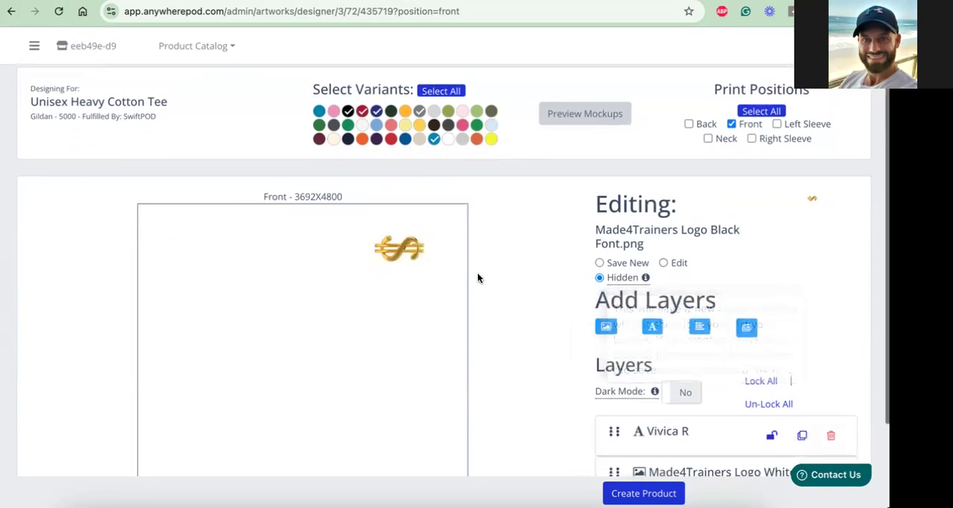
left_click(408, 259)
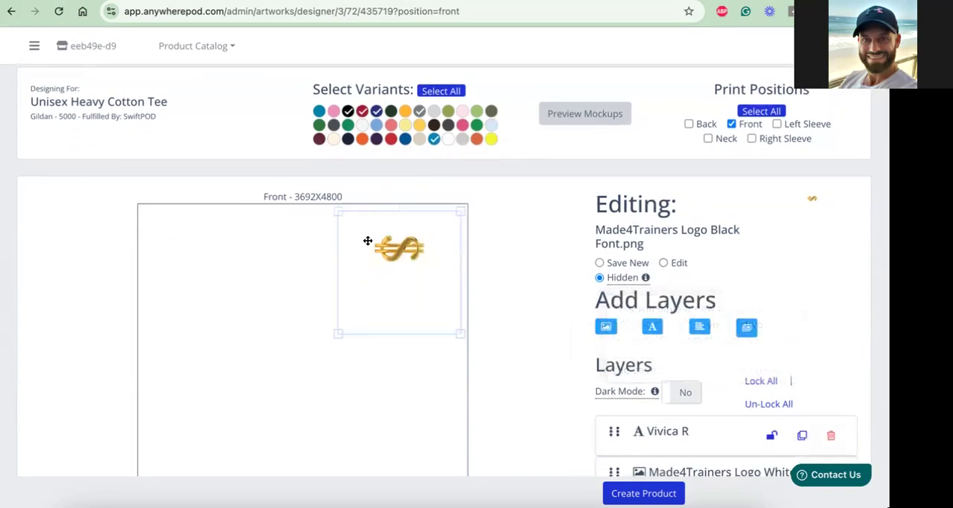
scroll(641, 380, "down", 1)
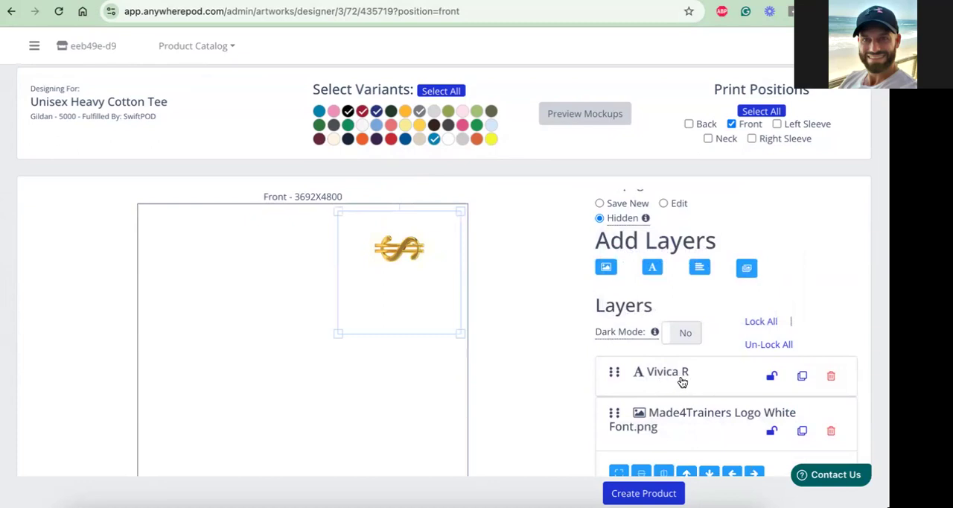
scroll(682, 382, "down", 1)
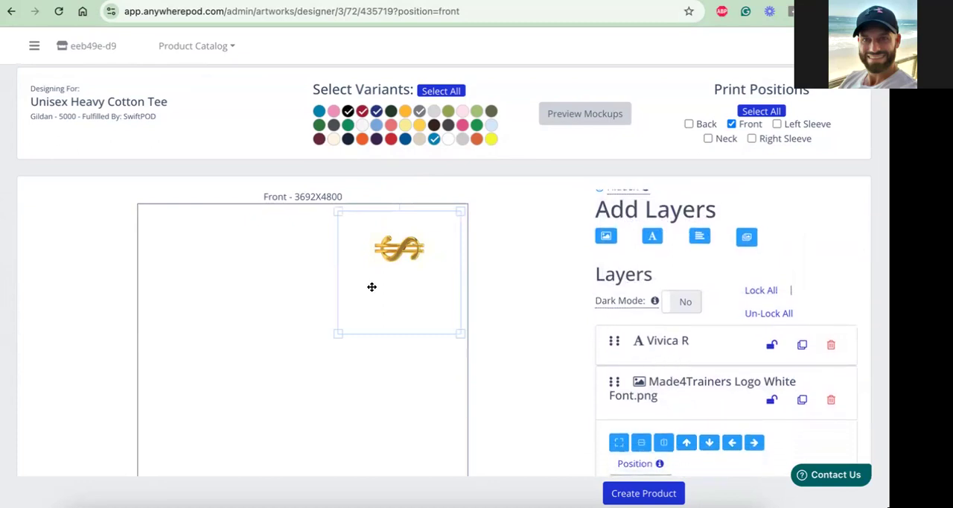
left_click(251, 252)
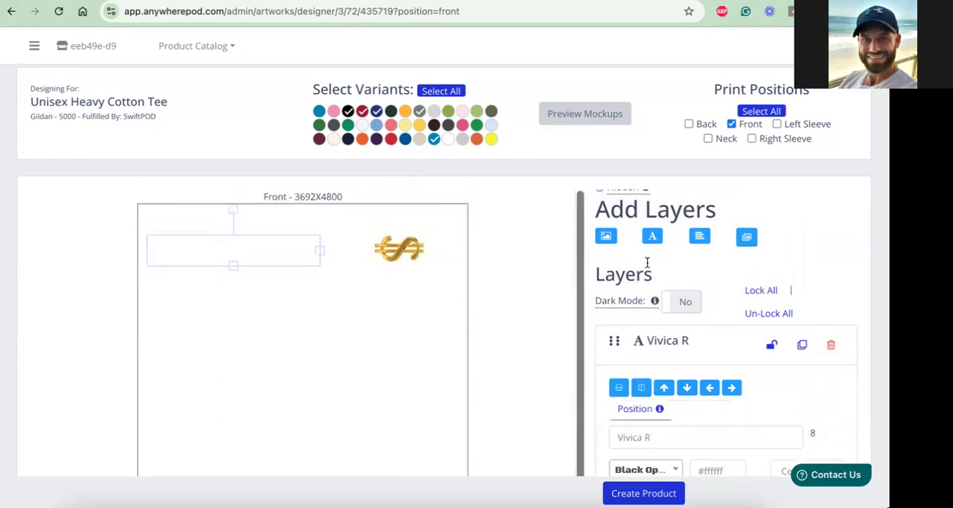
Add a new text layer to the front design and place it below the existing name text
left_click(654, 238)
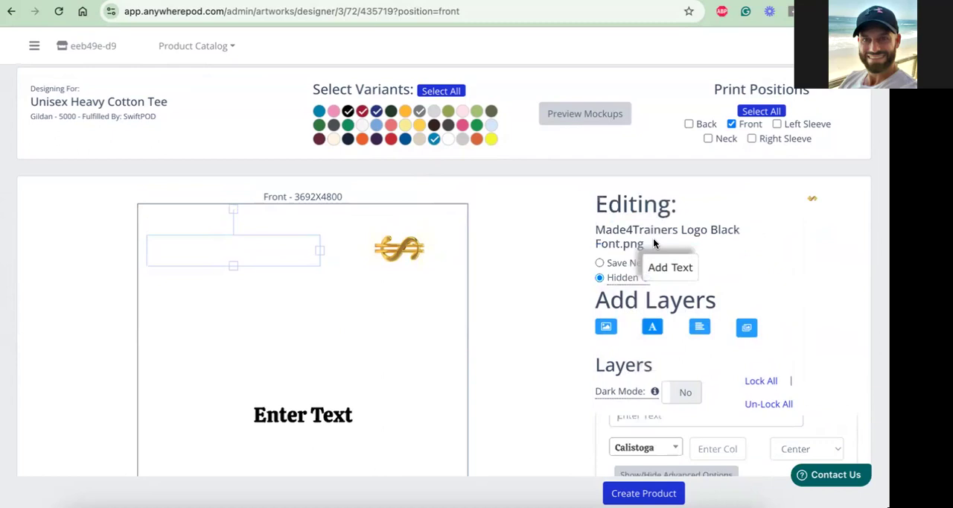
left_click(311, 412)
left_click_drag(311, 412, 238, 296)
Set the new layer's text to "Coach" followed by the coach's first name
scroll(639, 354, "down", 5)
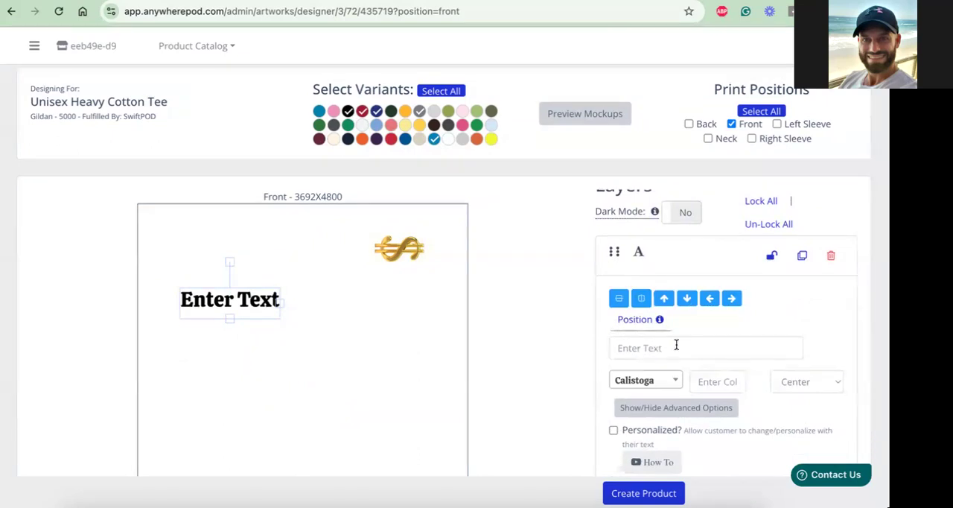
scroll(666, 348, "down", 1)
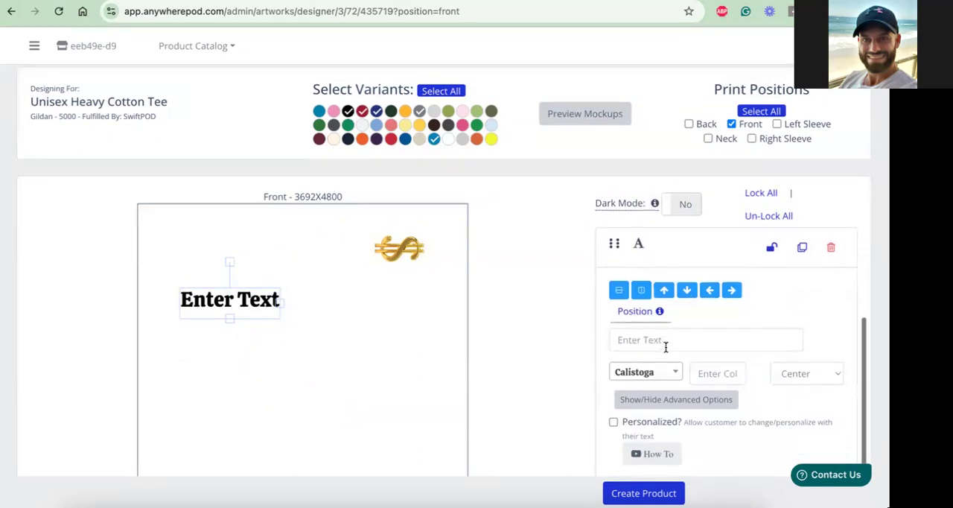
left_click(664, 337)
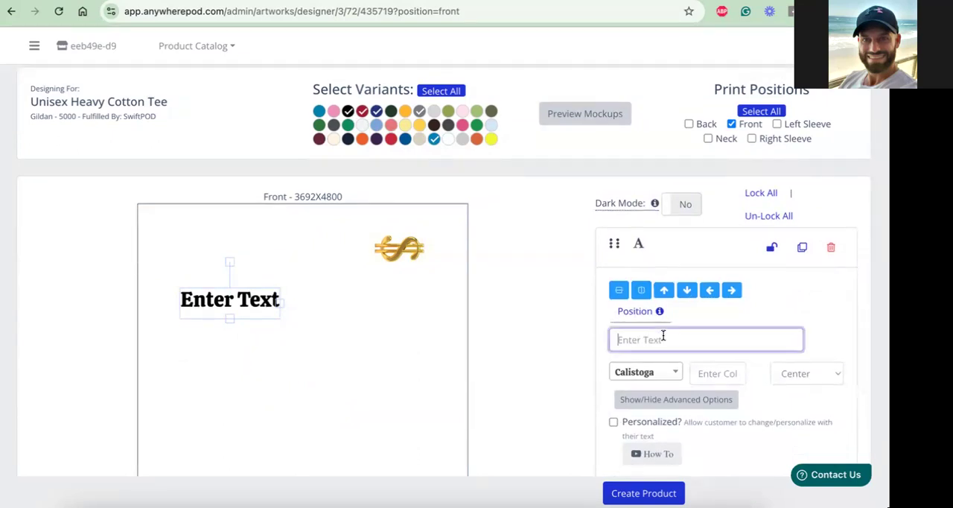
type("Vic")
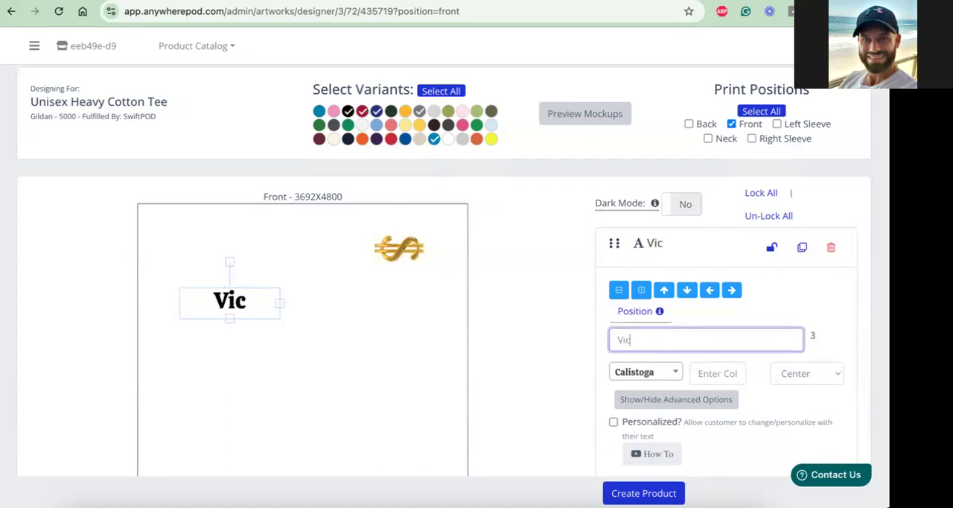
key("BackSpace")
type("vic")
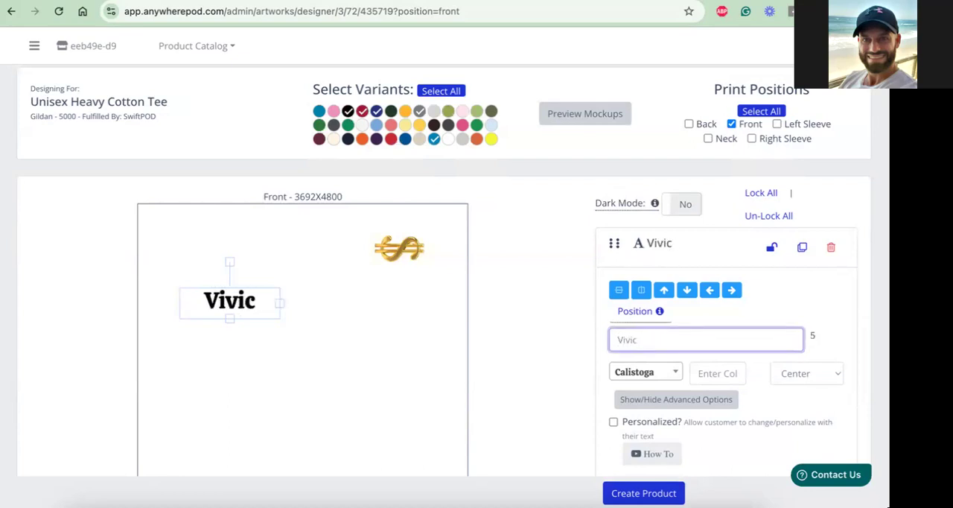
key("BackSpace")
key("BackSpace")
key("BackSpace")
key("BackSpace")
key("BackSpace")
type("coac")
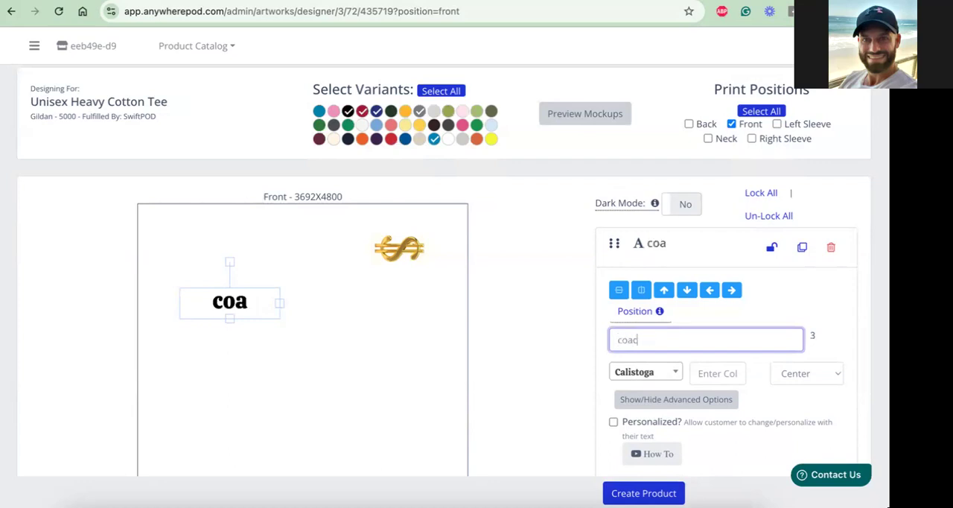
key("BackSpace")
key("BackSpace")
key("BackSpace")
key("BackSpace")
type("Coach")
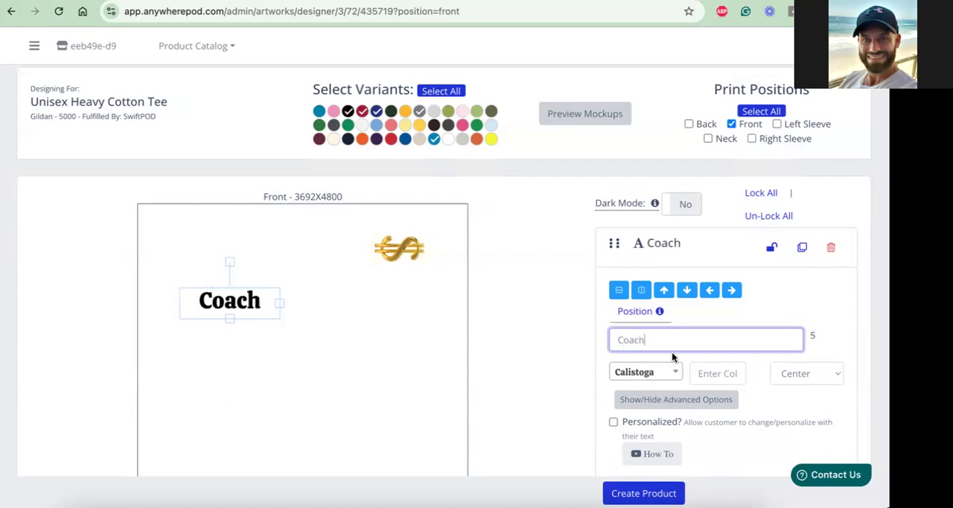
type(" Nate")
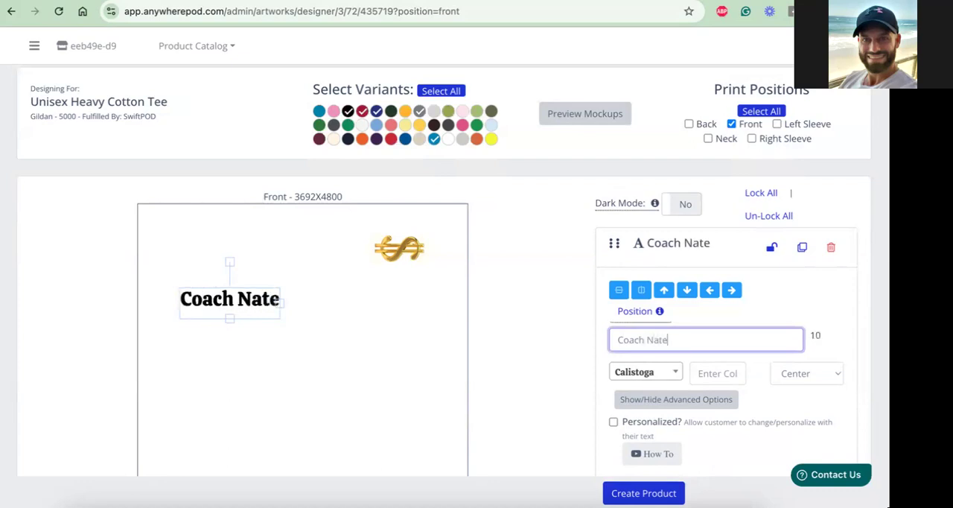
Change the font of the new coach text layer to Black Ops One
left_click(662, 381)
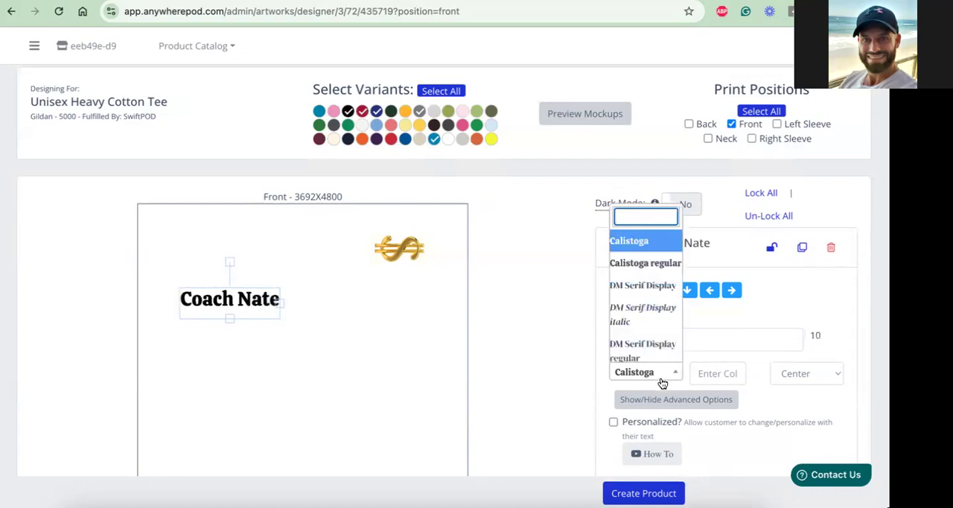
type("blak")
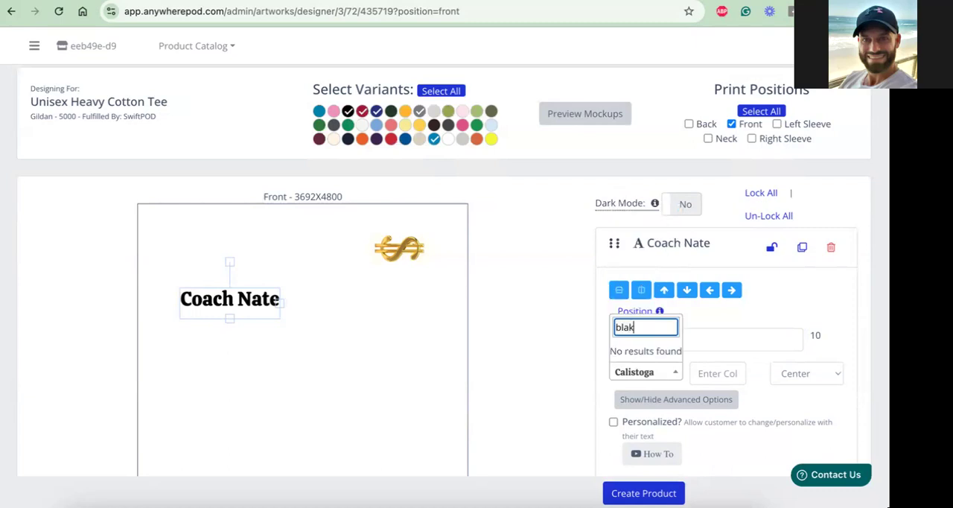
key("BackSpace")
key("BackSpace")
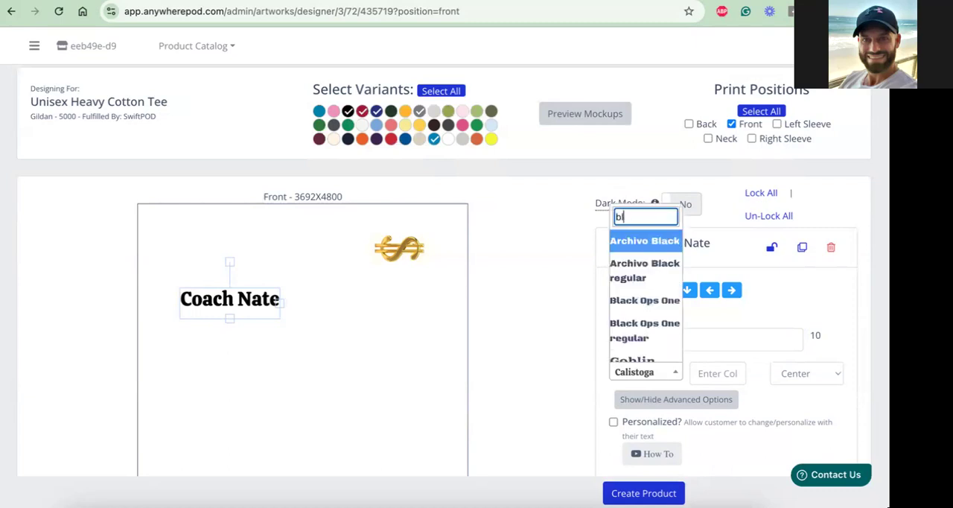
left_click(651, 301)
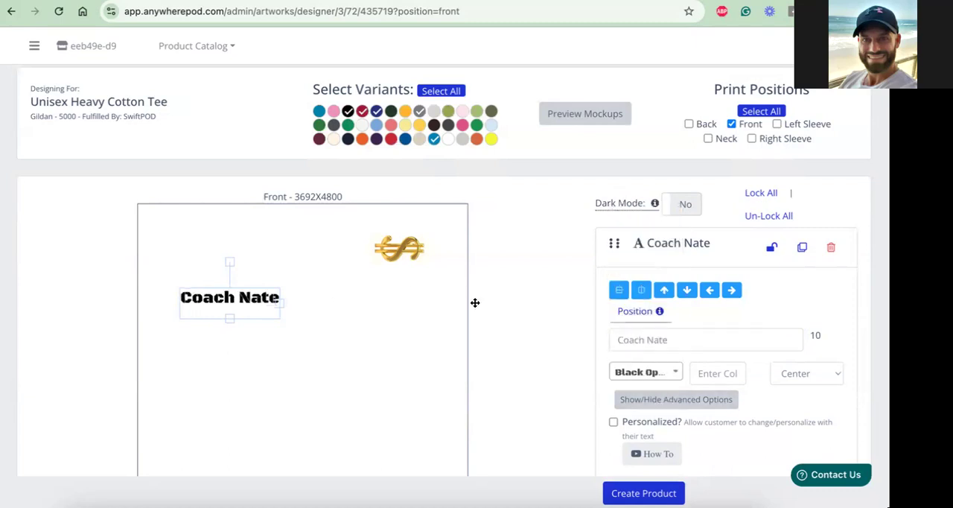
Widen the coach text's box and set its color to black (#000000) after trying white (#ffffff)
left_click(730, 372)
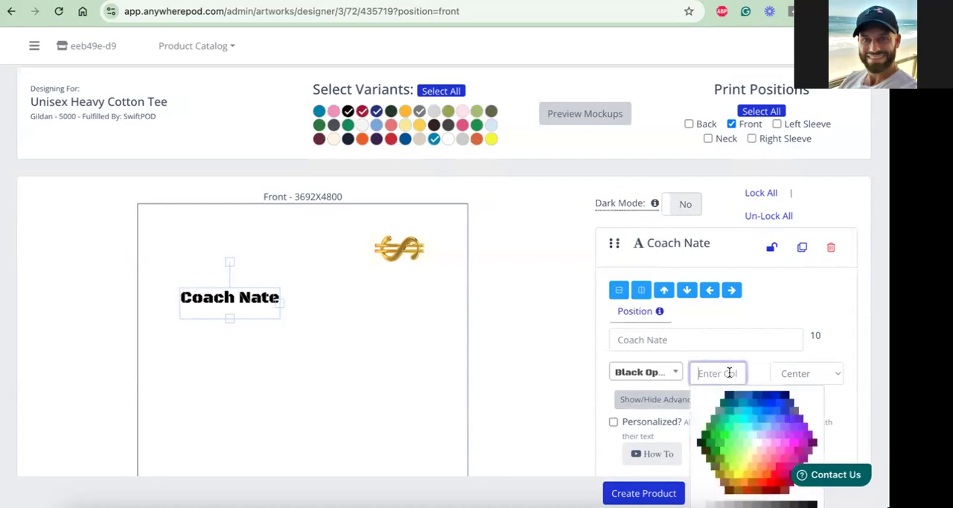
scroll(731, 376, "down", 2)
left_click(760, 347)
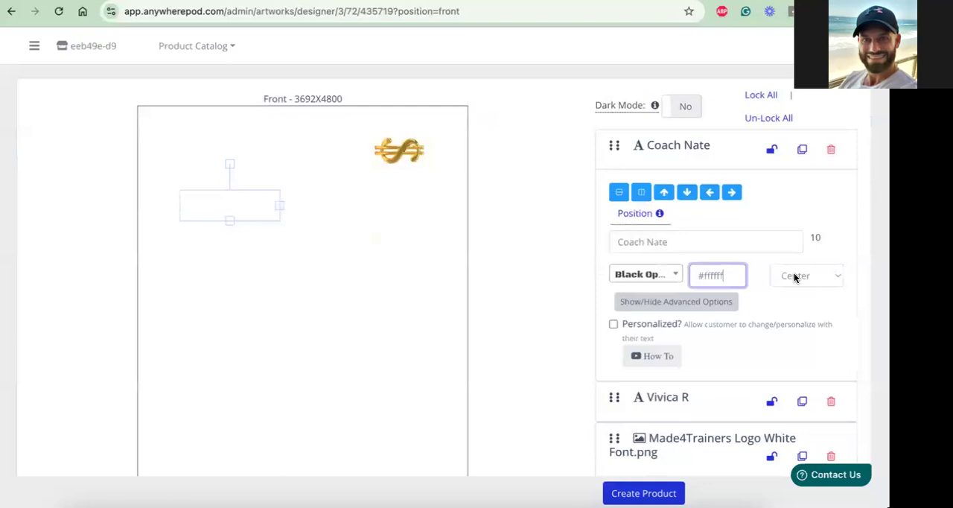
mouse_move(278, 203)
left_mouse_down()
mouse_move(344, 203)
mouse_move(277, 203)
left_mouse_up()
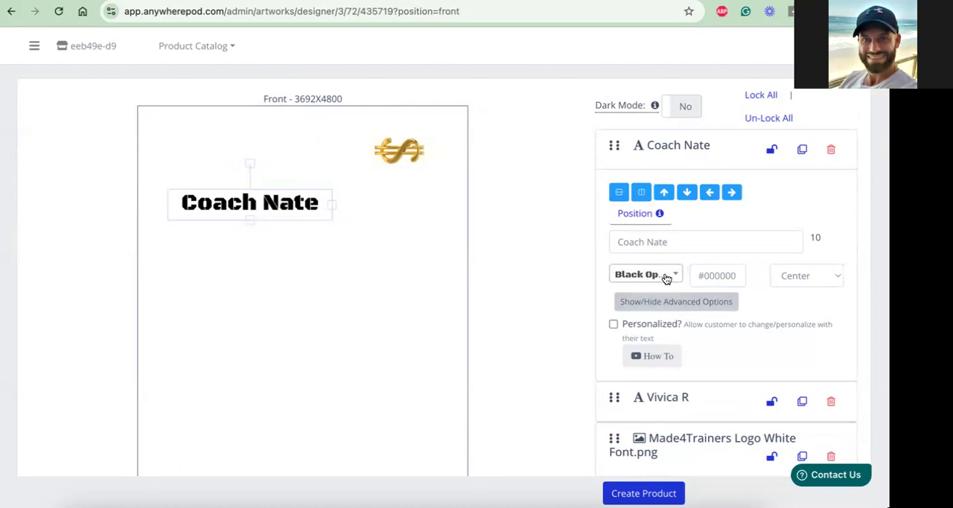
Allow customers to personalize the coach text layer and review its personalization options
left_click(612, 324)
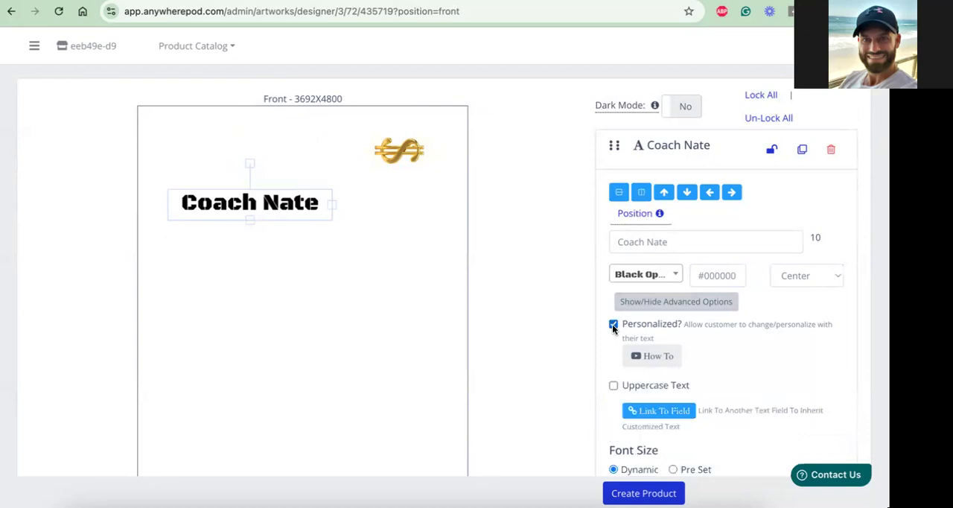
scroll(669, 361, "down", 2)
scroll(615, 392, "down", 1)
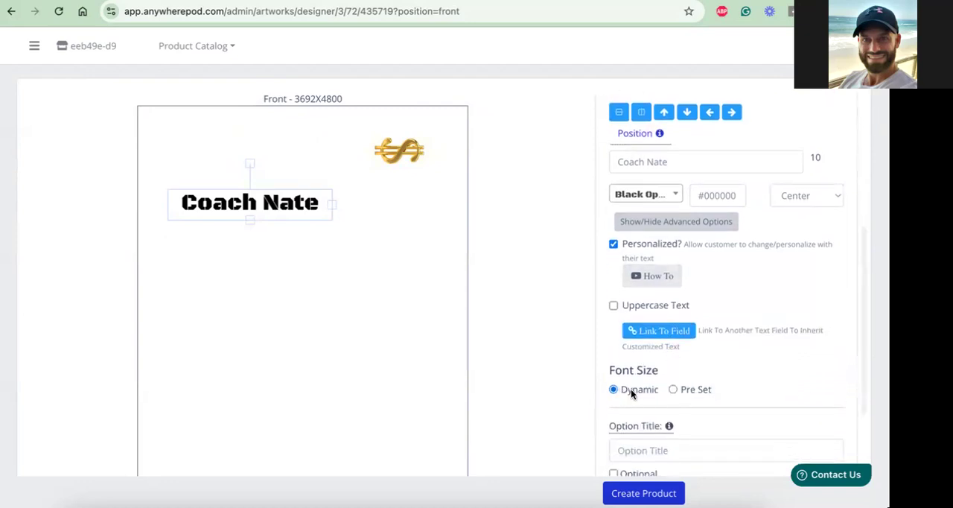
scroll(649, 392, "down", 1)
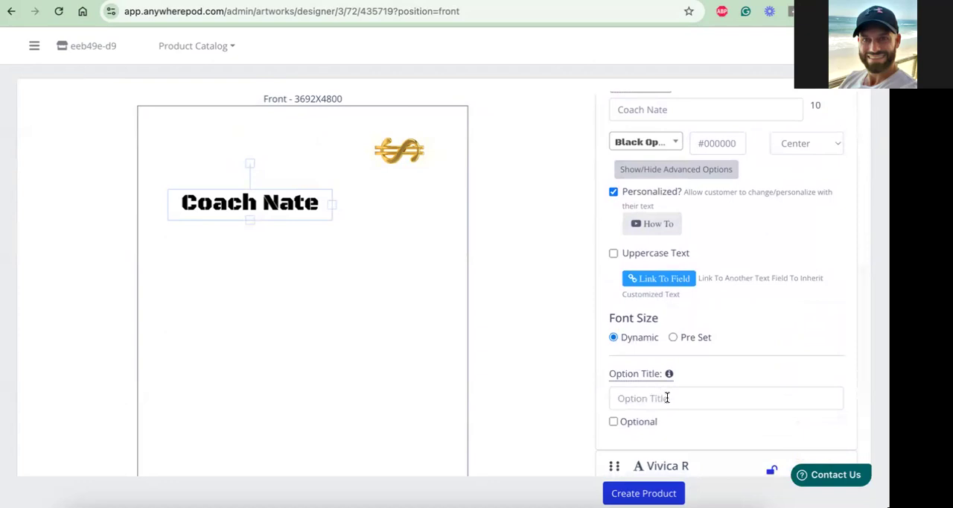
scroll(594, 215, "up", 2)
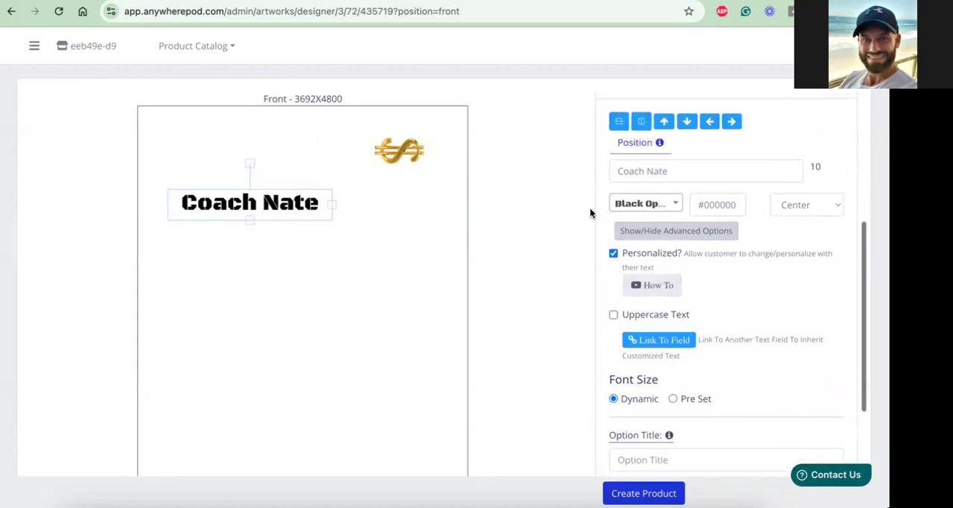
scroll(570, 297, "down", 2)
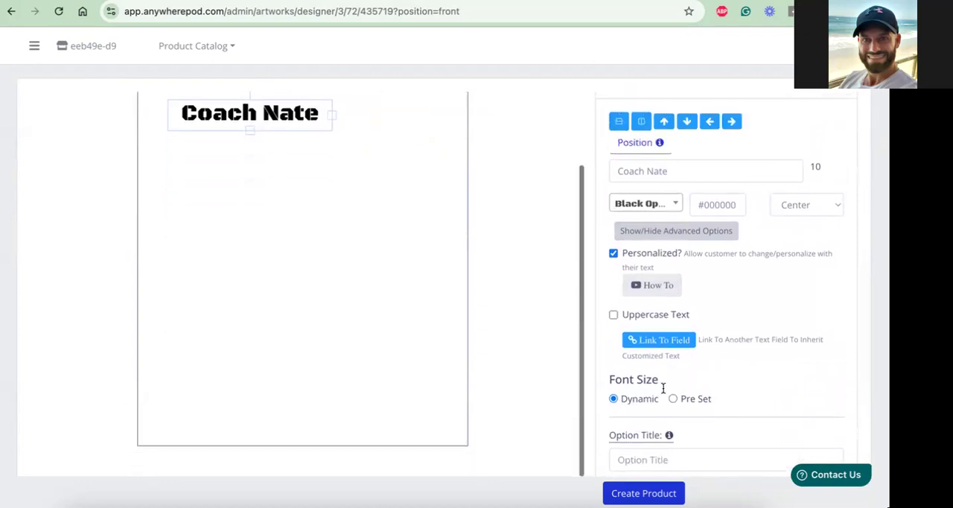
scroll(666, 396, "down", 2)
Title the coach text's personalization option "Enter Name" and mark it as optional
left_click(665, 395)
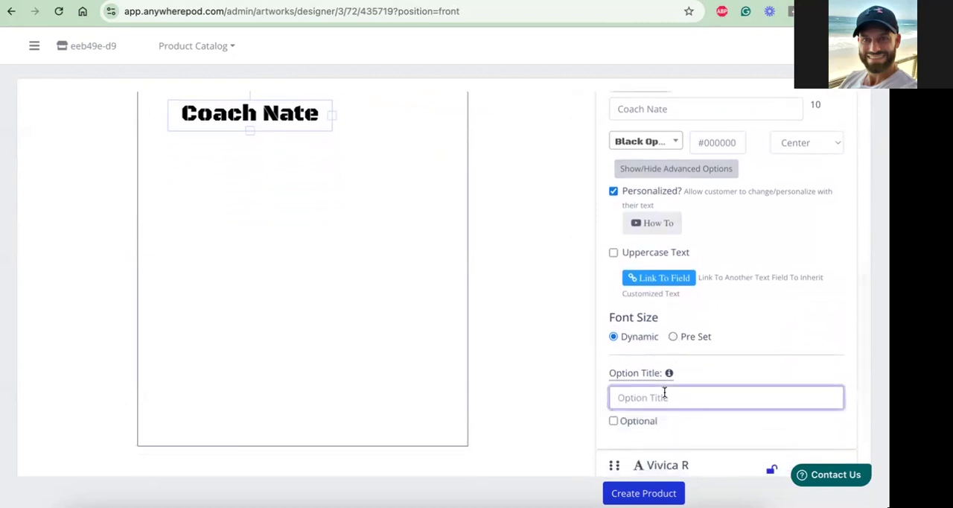
type("Enter Name")
left_click(615, 421)
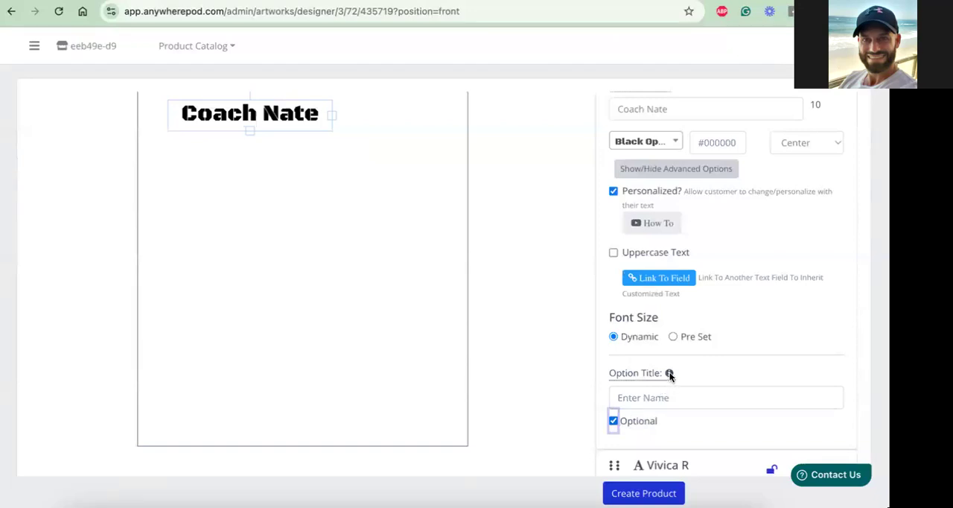
scroll(680, 396, "down", 1)
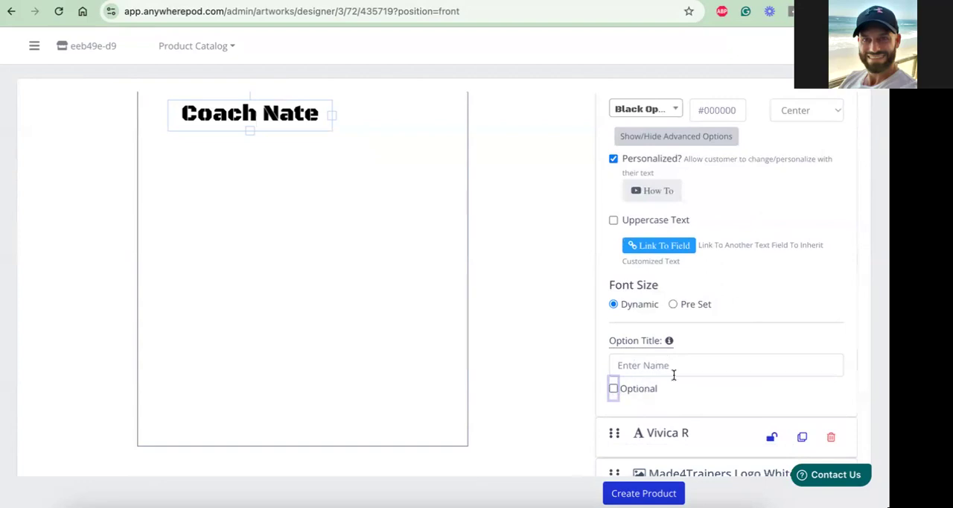
left_click(613, 388)
scroll(692, 390, "down", 1)
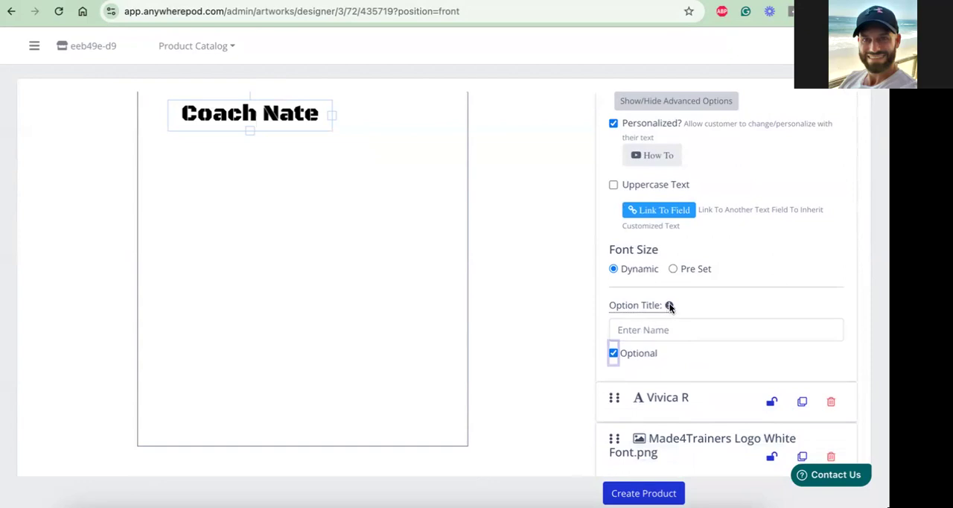
mouse_move(670, 306)
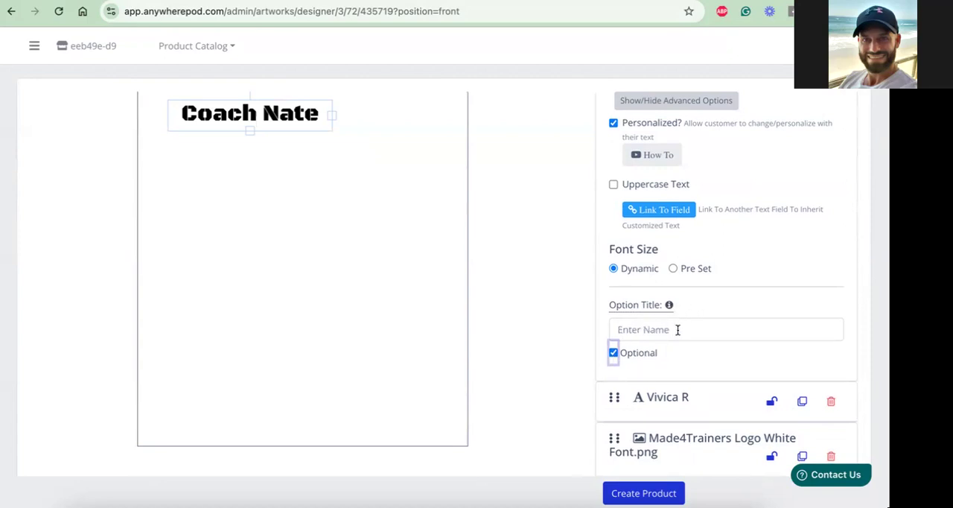
Set the coach text layer's color to white (#ffffff)
scroll(678, 329, "down", 1)
scroll(678, 329, "up", 2)
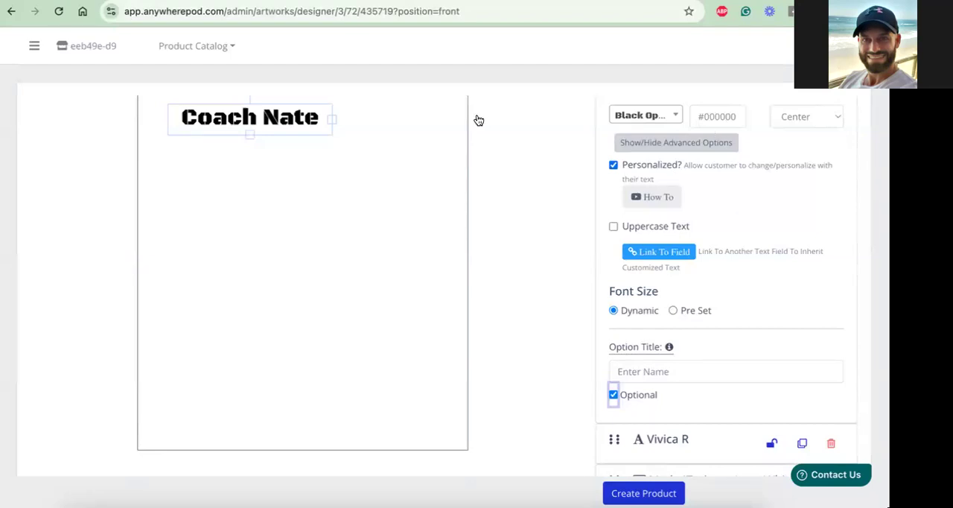
left_click(290, 119)
left_click(718, 117)
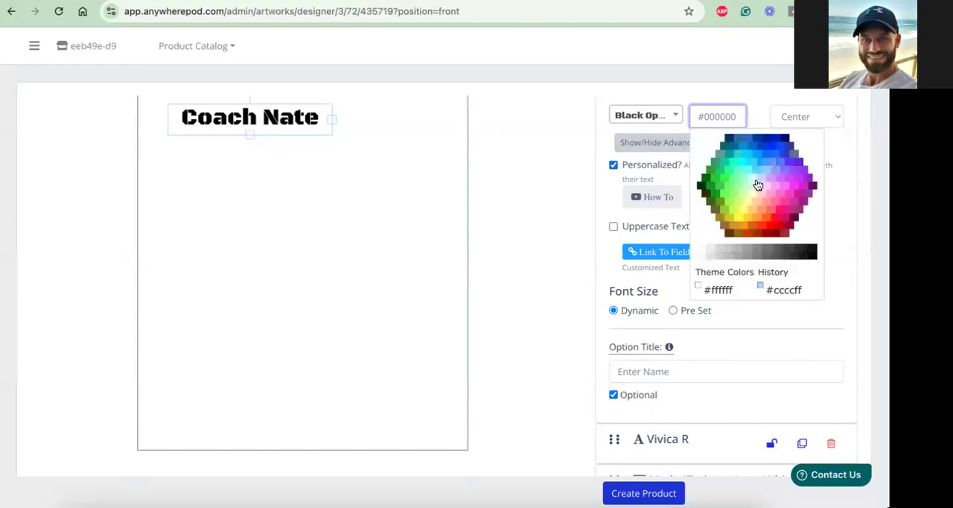
left_click(758, 185)
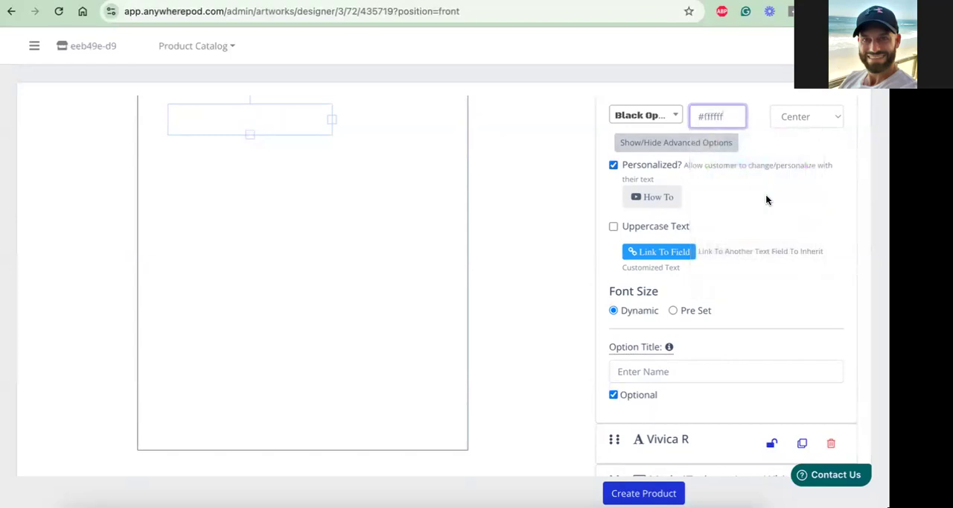
Delete the newly added coach text layer from the front design
scroll(706, 249, "down", 1)
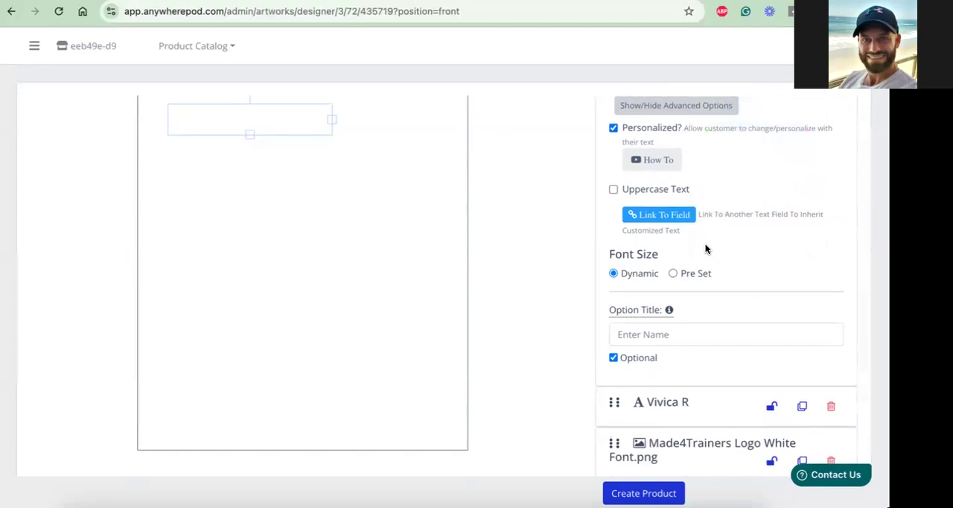
scroll(706, 249, "up", 6)
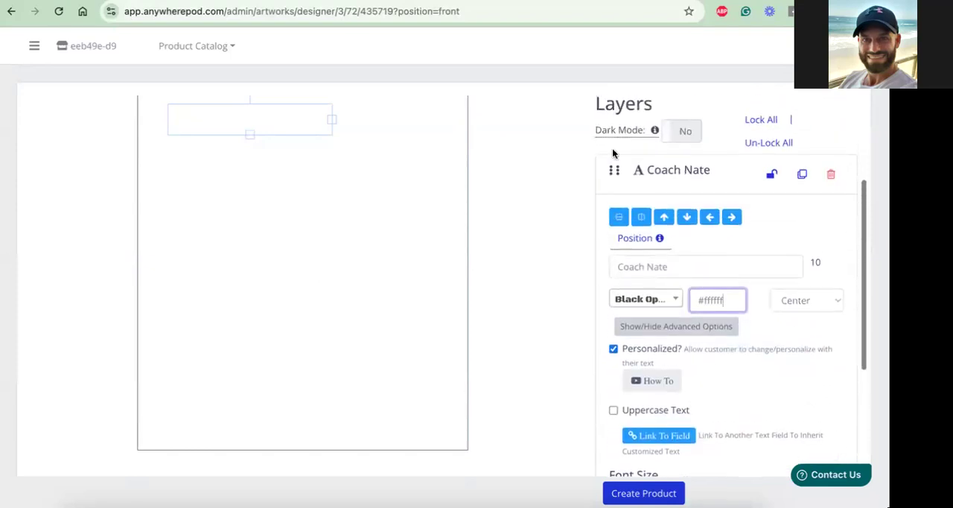
left_click(832, 176)
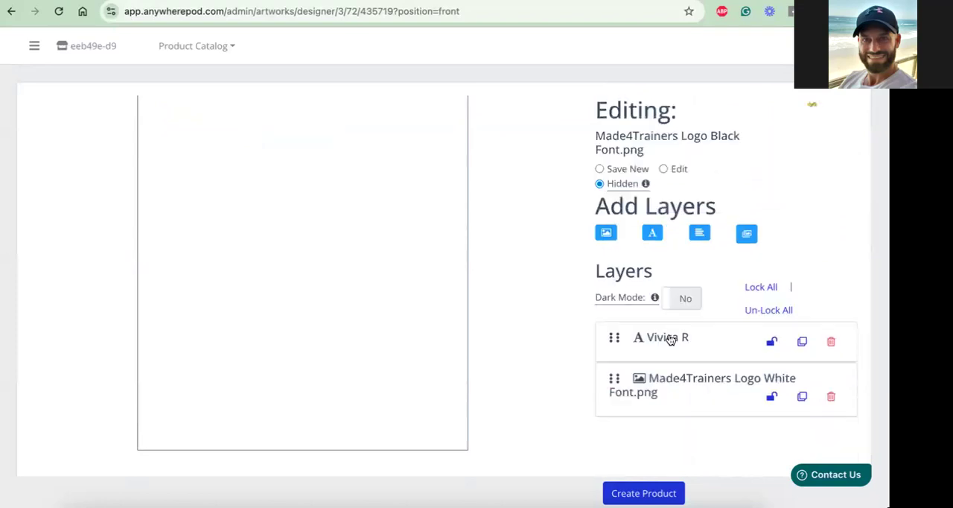
Replace the text of the existing white name layer with "Coach" followed by the coach's first name
left_click(670, 341)
scroll(670, 340, "down", 2)
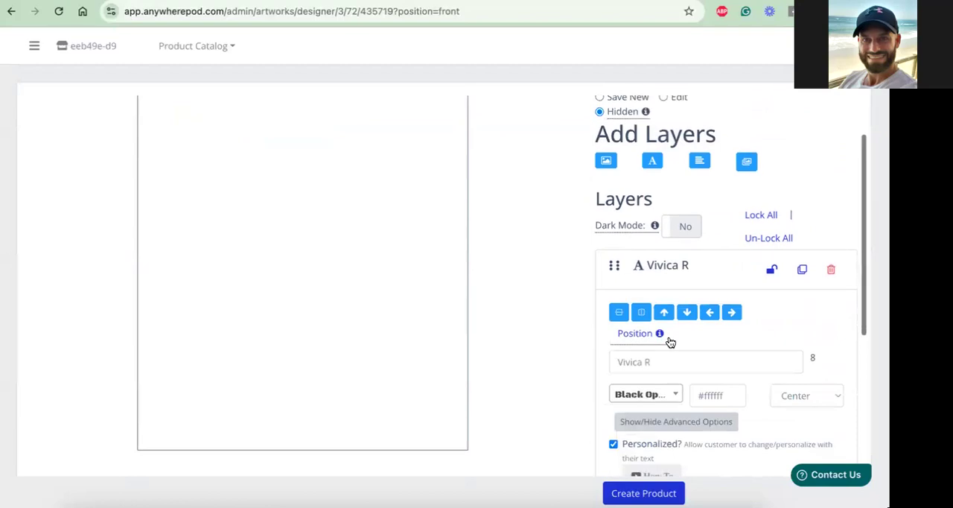
triple_click(659, 351)
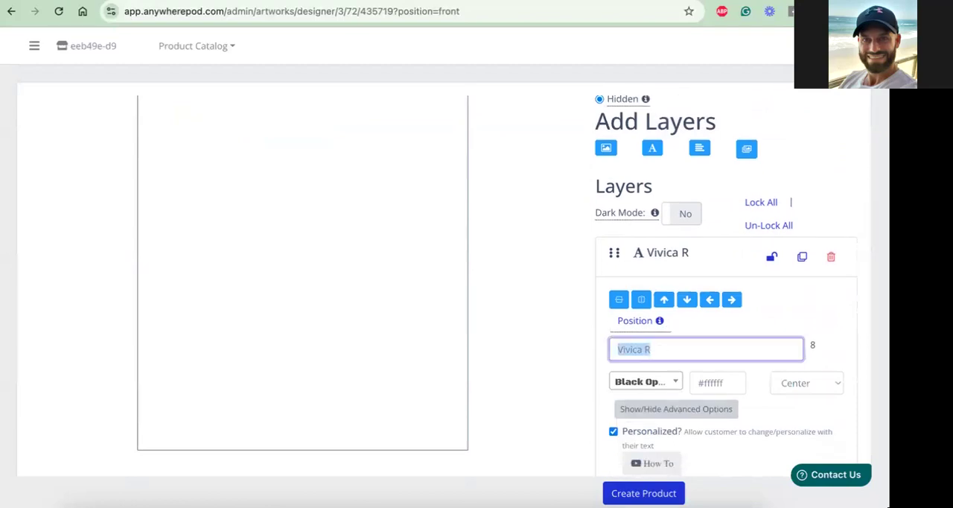
type("Coach Nate")
Title the remaining text layer's personalization option "Enter Name" and make it optional
scroll(764, 313, "down", 1)
scroll(764, 318, "down", 3)
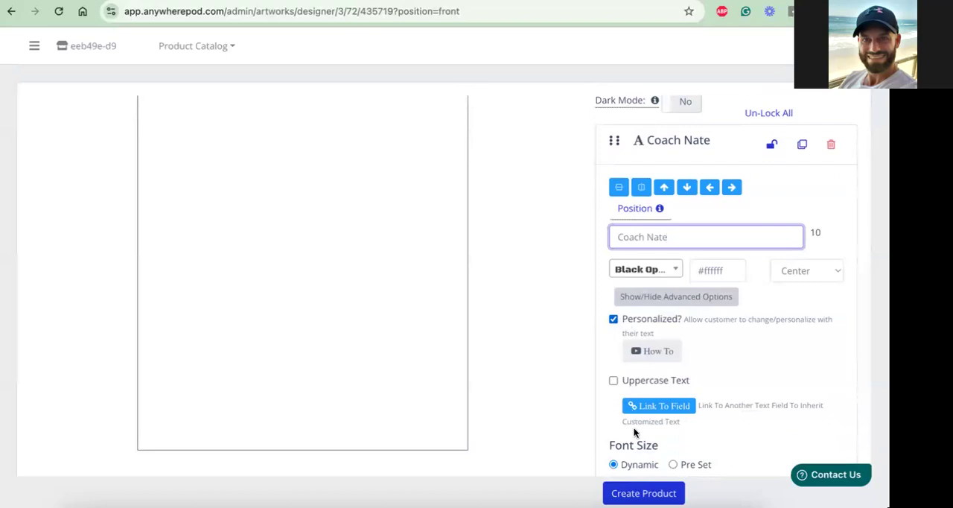
scroll(634, 433, "down", 5)
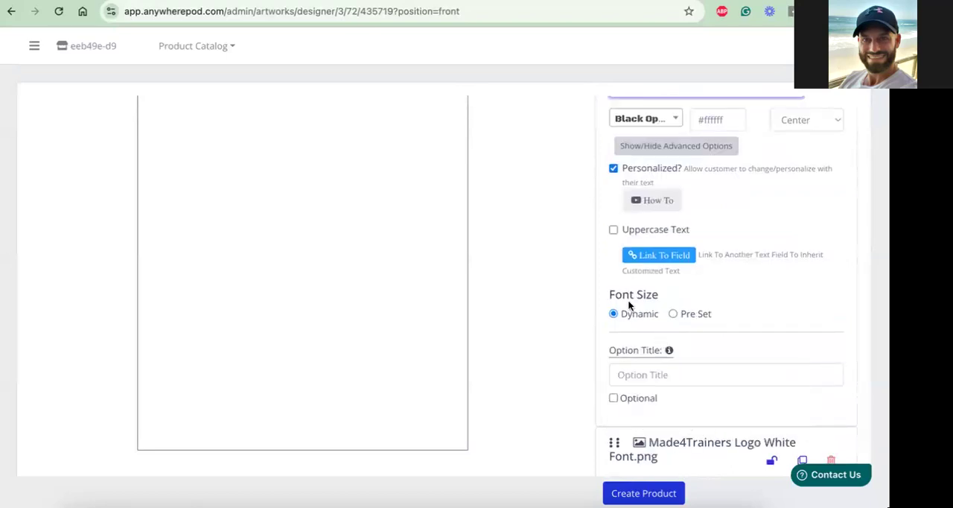
left_click(646, 374)
type("Enter Topic")
key("BackSpace")
key("BackSpace")
key("BackSpace")
key("BackSpace")
key("BackSpace")
type("Name")
left_click(612, 398)
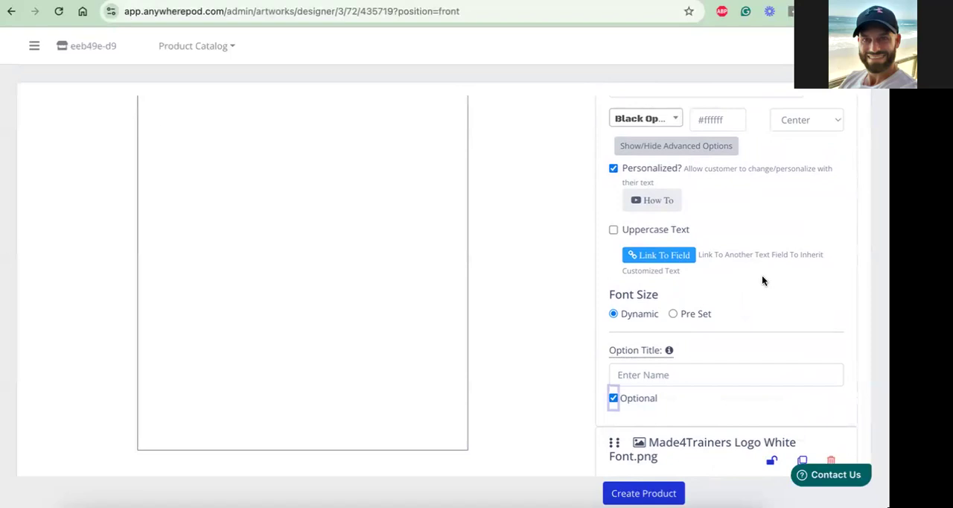
Add the Back and Neck print positions to the tee, and save the front design to continue to the back
scroll(762, 275, "up", 2)
scroll(762, 281, "up", 5)
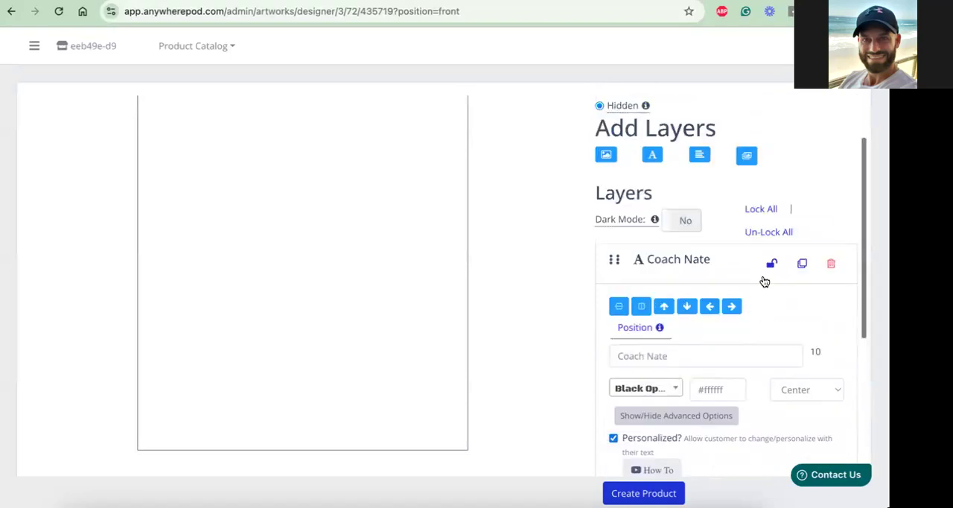
scroll(763, 282, "up", 3)
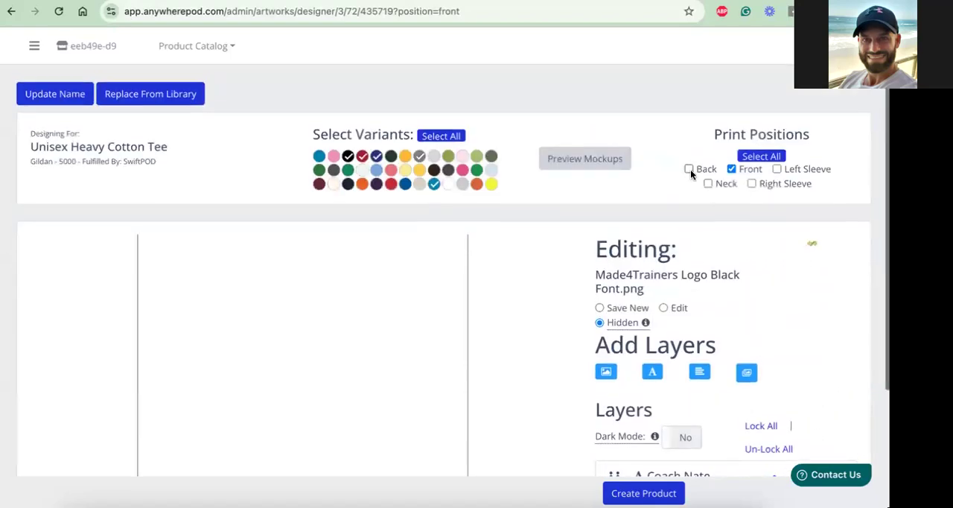
left_click(690, 169)
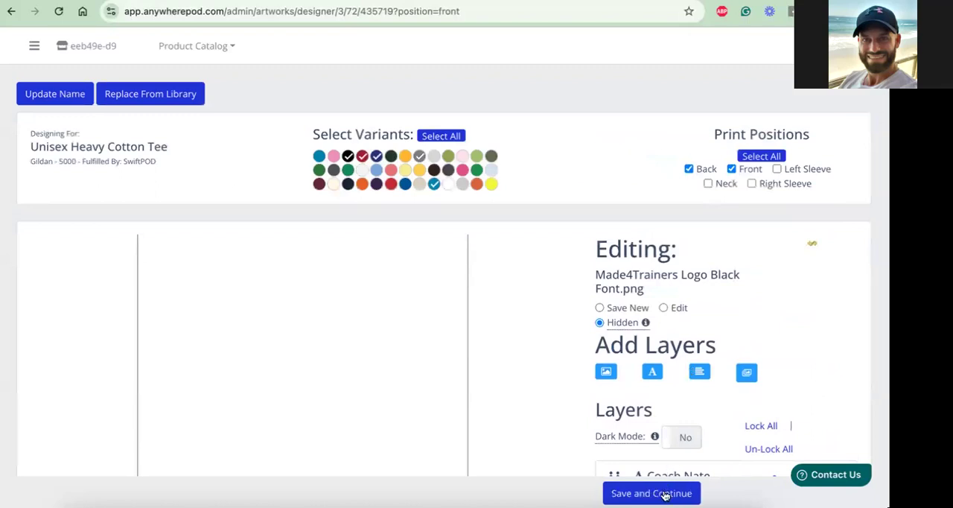
left_click(708, 184)
scroll(732, 246, "down", 5)
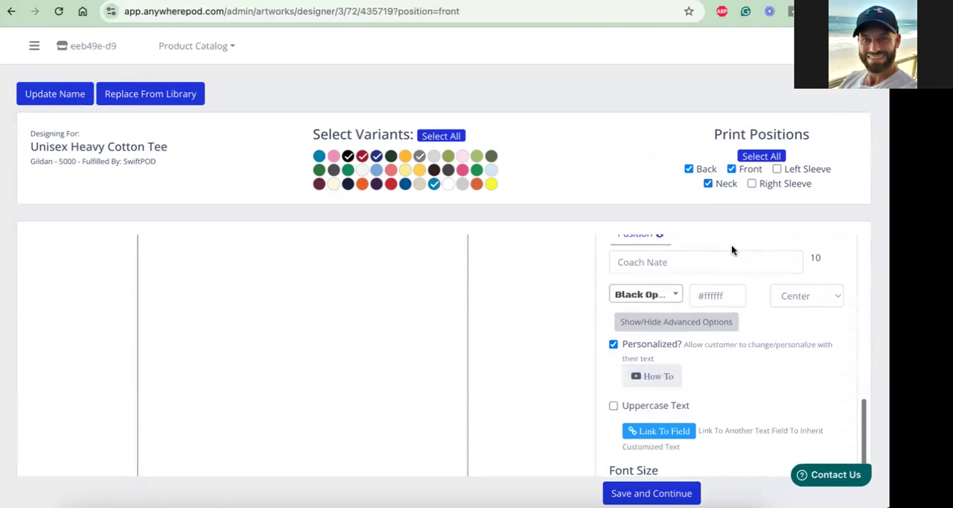
scroll(732, 251, "down", 4)
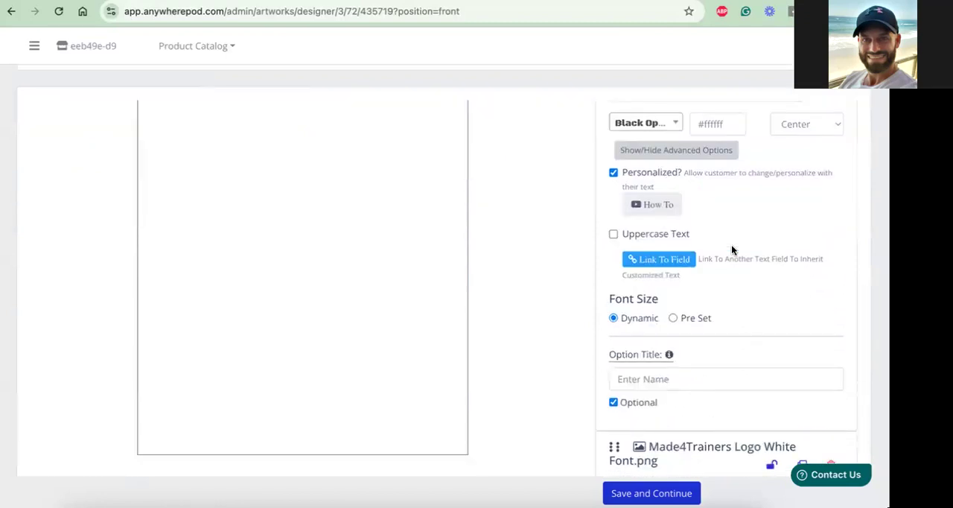
scroll(731, 250, "down", 1)
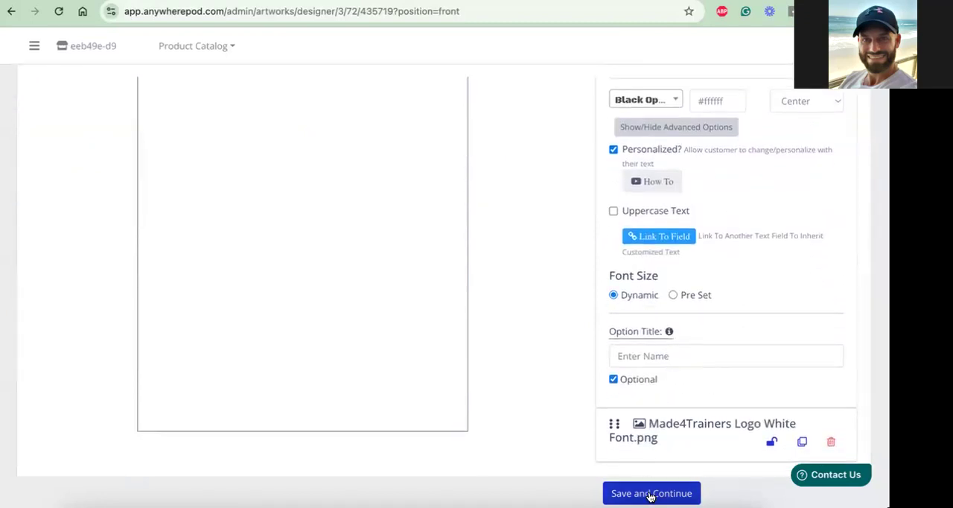
left_click(650, 495)
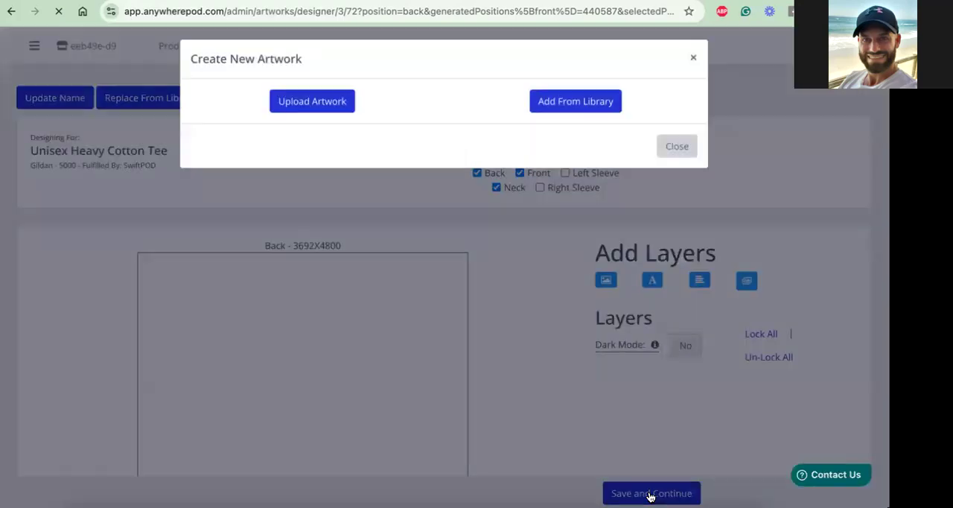
Add the artwork "Made4Trainers Slogan White New.png" from the library to the tee's back print
left_click(573, 108)
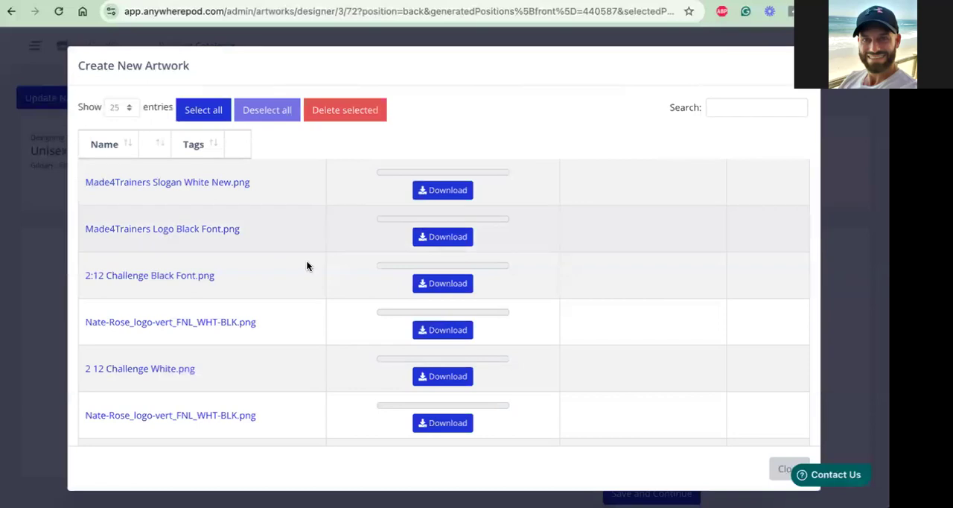
scroll(275, 286, "down", 1)
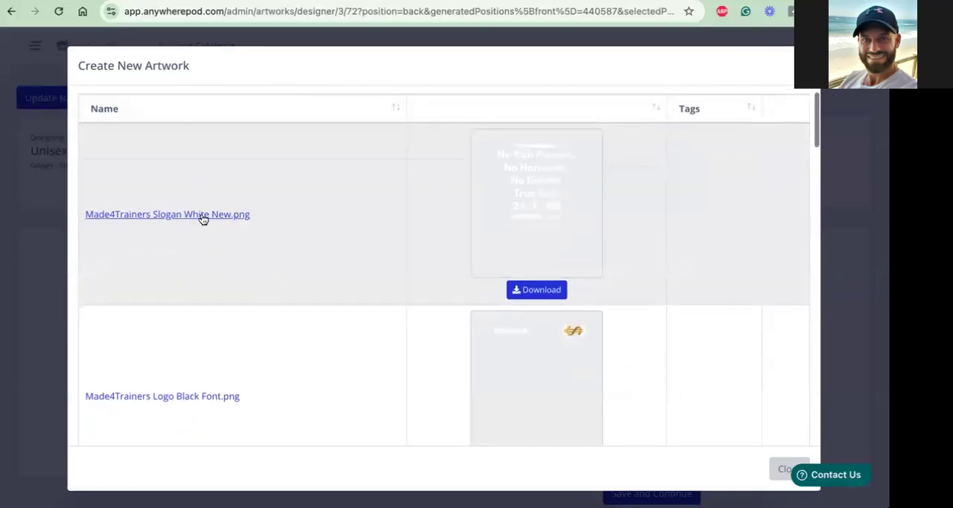
left_click(202, 218)
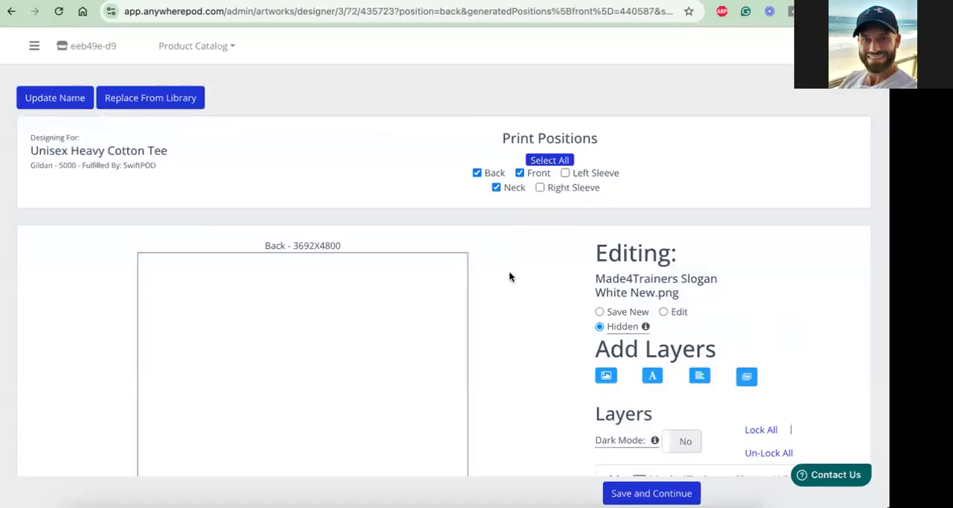
Check the slogan layer on the back print area, and save the back design to continue to the neck
scroll(513, 282, "down", 1)
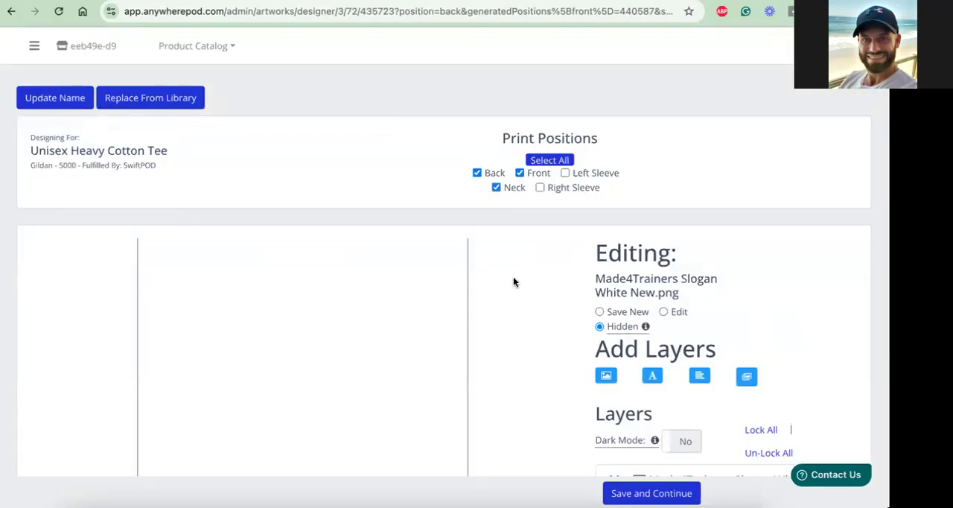
scroll(683, 243, "down", 1)
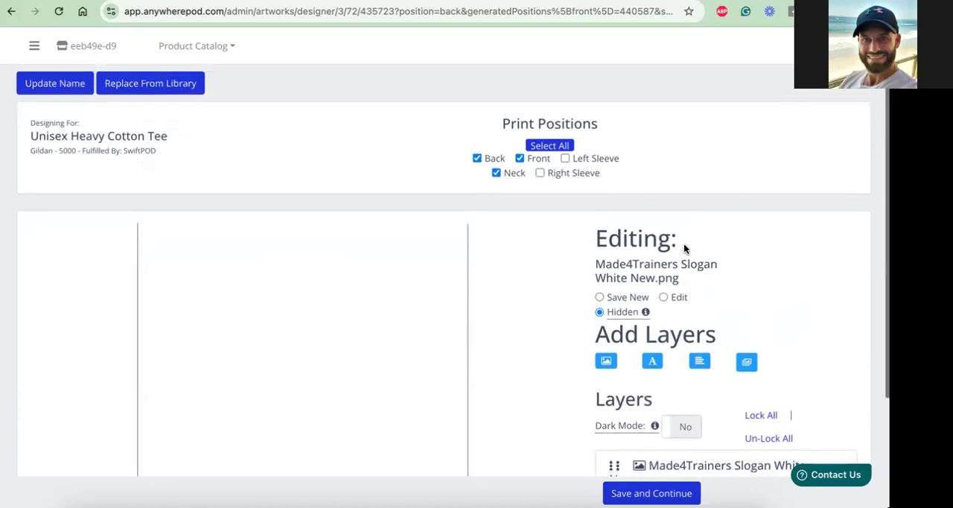
scroll(683, 246, "down", 3)
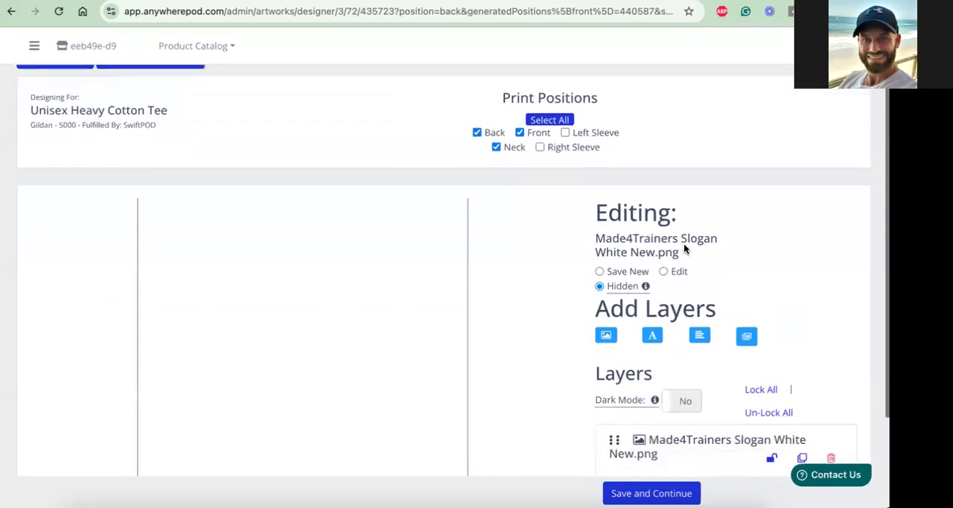
scroll(683, 246, "up", 3)
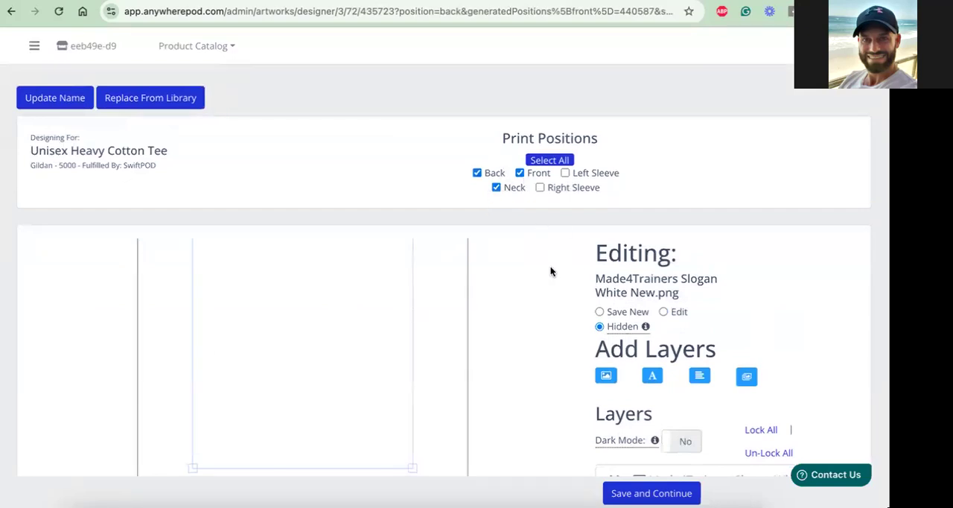
scroll(575, 313, "down", 1)
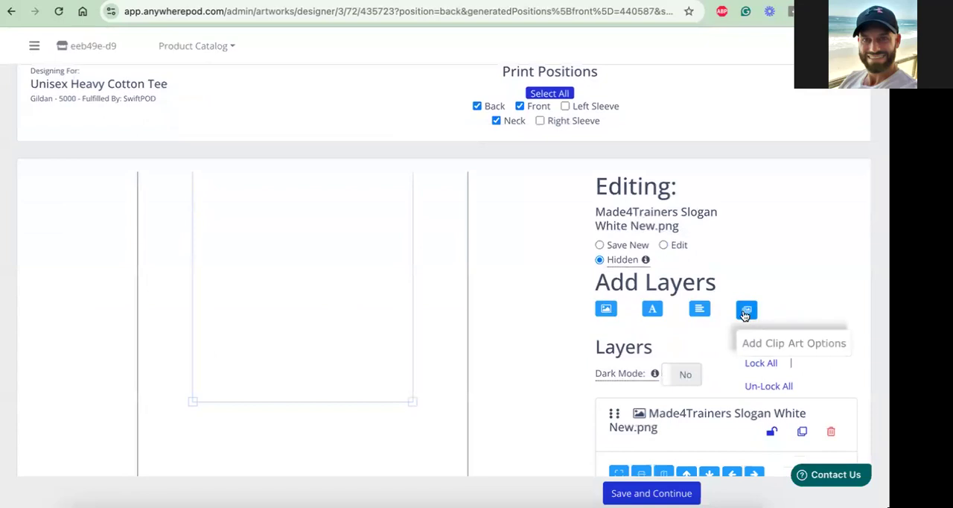
scroll(553, 301, "down", 1)
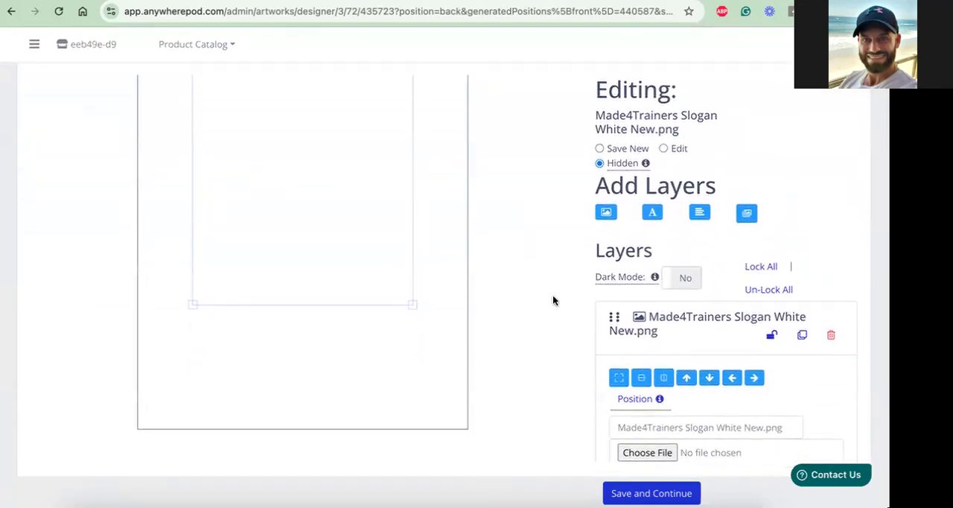
scroll(553, 300, "up", 1)
scroll(553, 300, "up", 1)
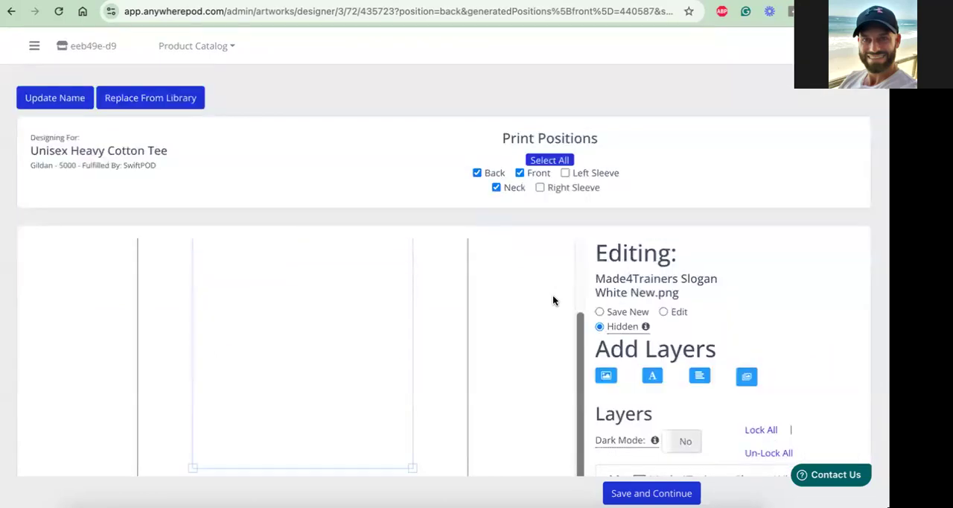
scroll(552, 300, "down", 2)
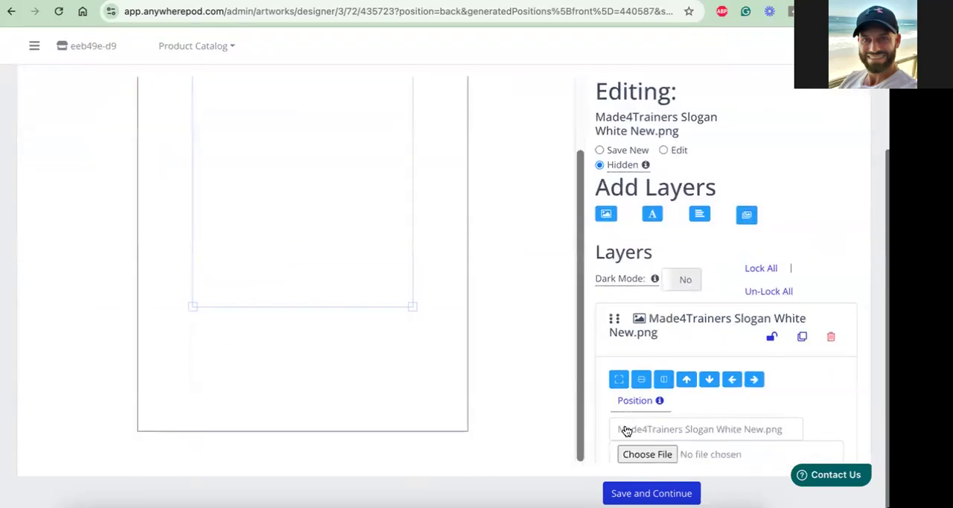
left_click(651, 493)
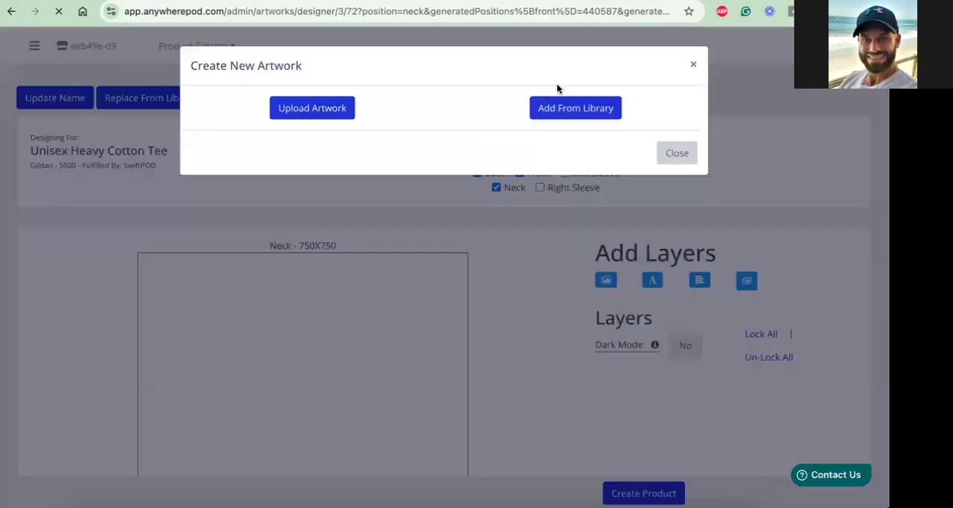
Add the centred gold-symbol artwork "Made4Trainers Logo Black Font.png" from the library to the tee's neck print
left_click(573, 117)
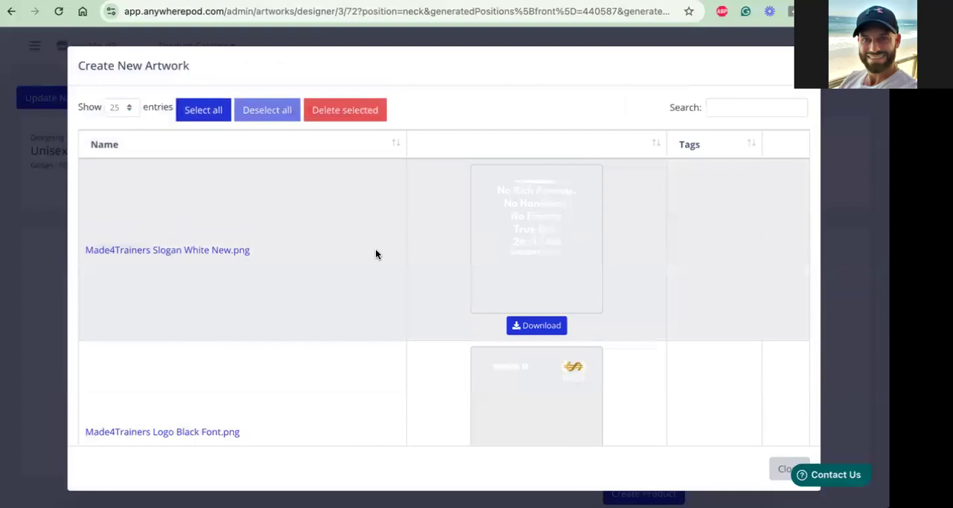
scroll(497, 322, "down", 3)
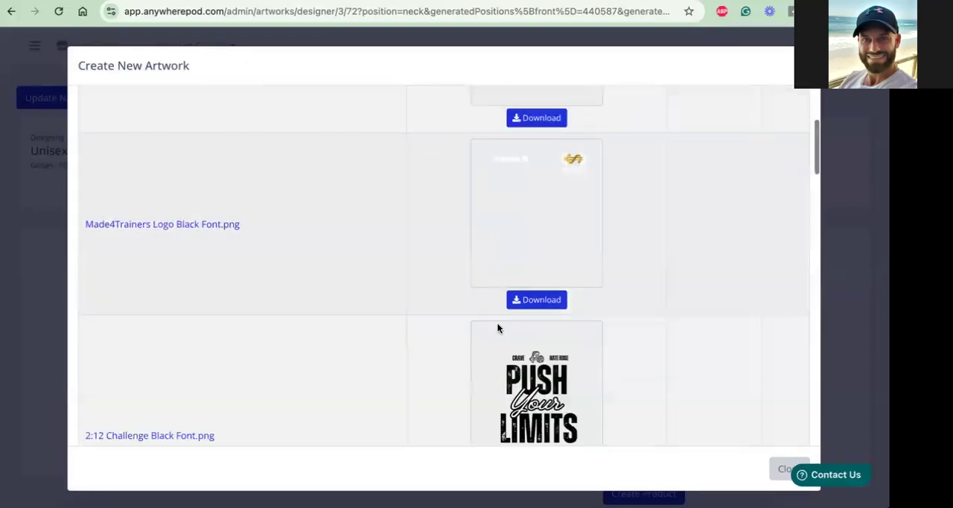
scroll(497, 328, "down", 3)
scroll(498, 328, "down", 2)
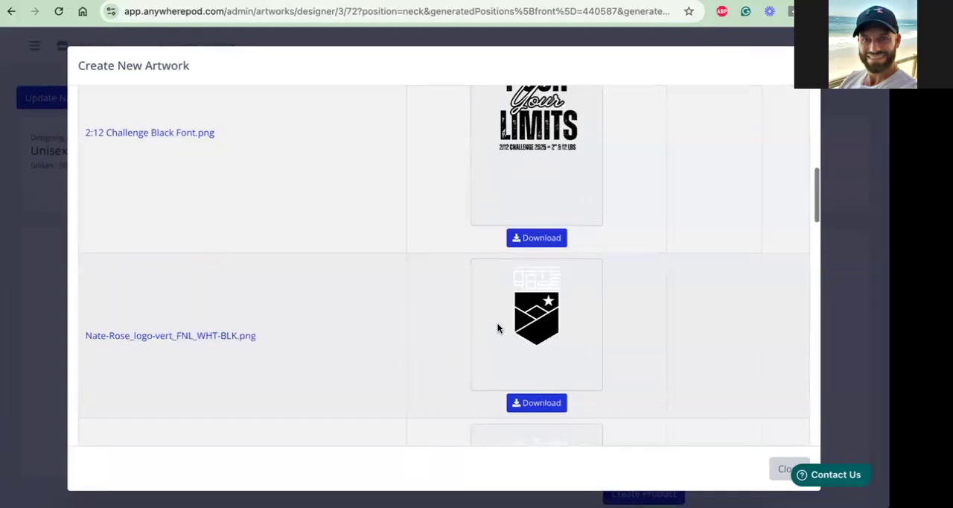
scroll(498, 328, "down", 1)
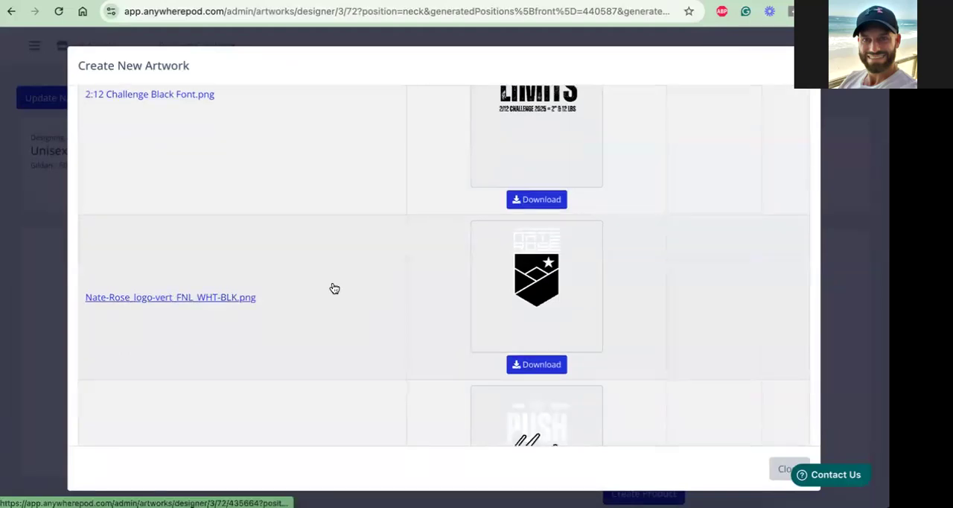
scroll(334, 288, "down", 3)
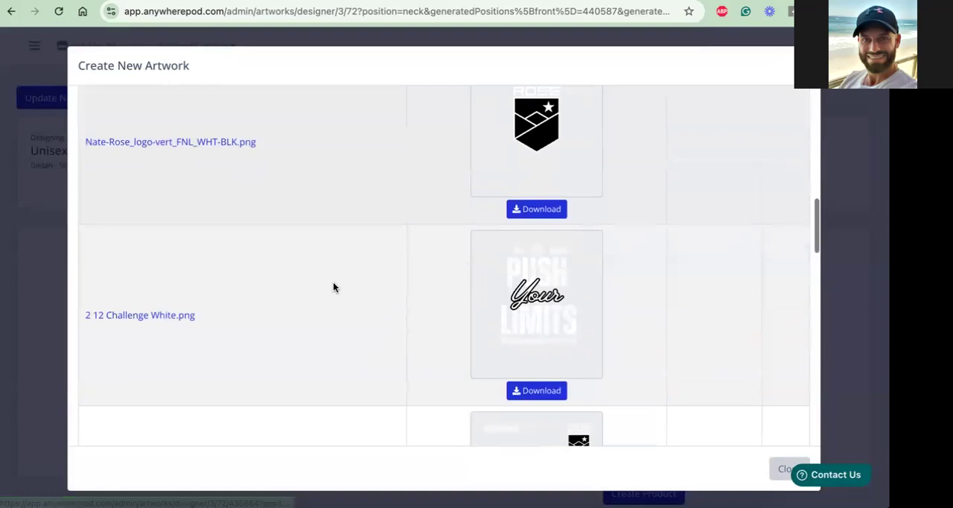
scroll(334, 287, "down", 8)
scroll(333, 287, "down", 3)
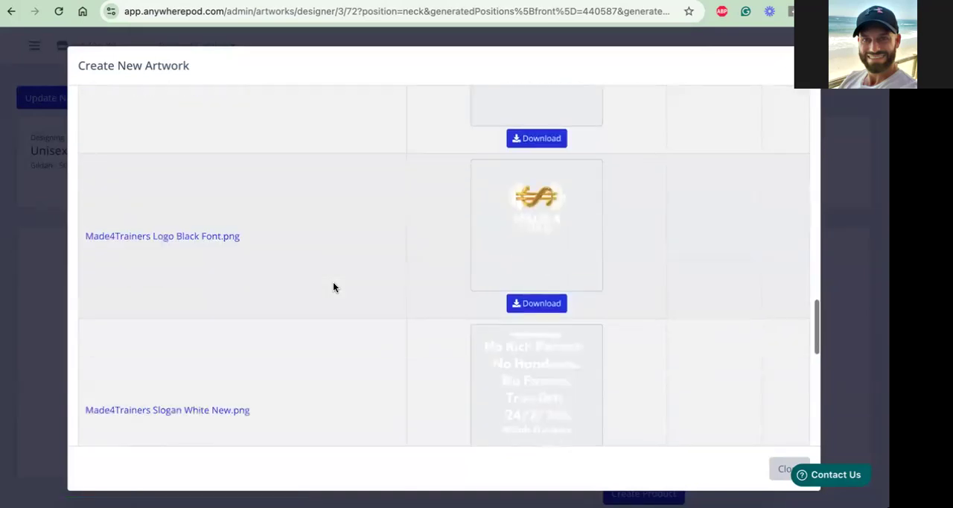
left_click(193, 241)
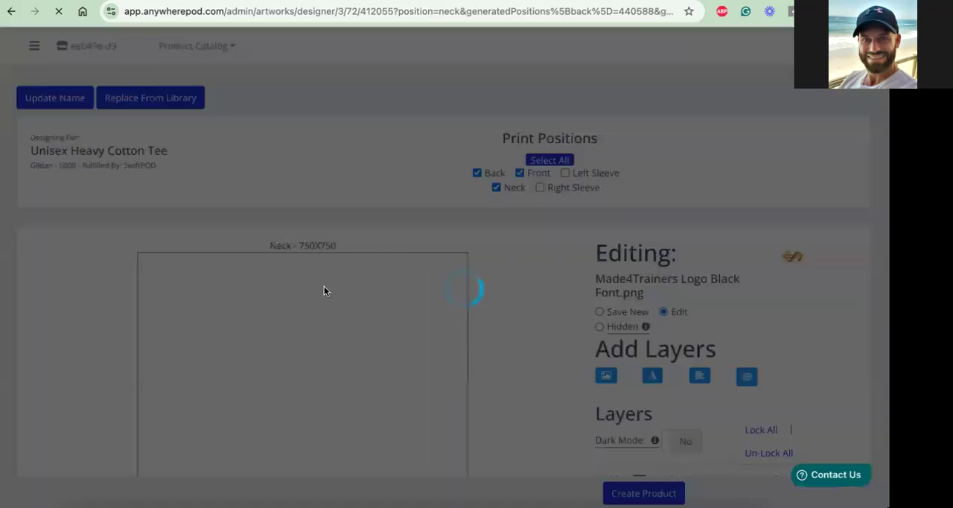
Check the logo on the neck print area, and create the product from the finished designs
scroll(587, 312, "down", 4)
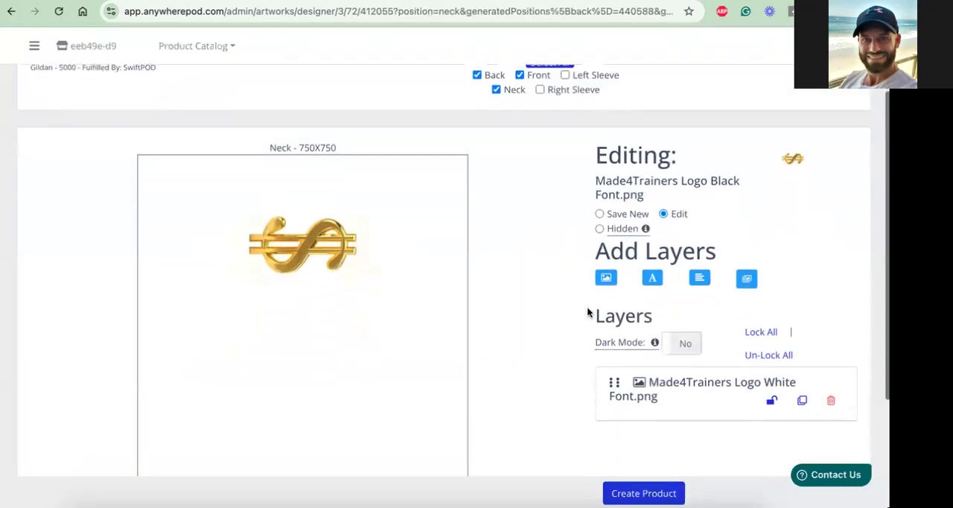
scroll(587, 312, "up", 4)
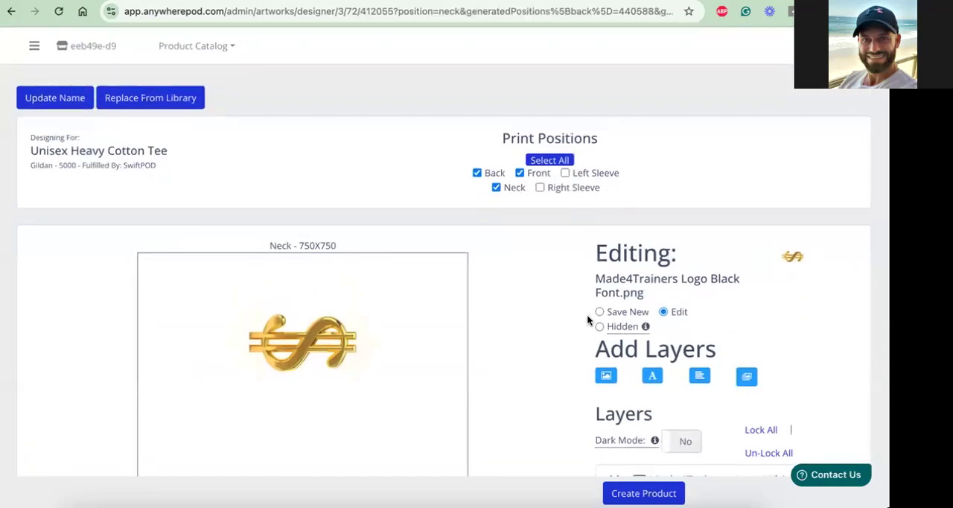
left_click(643, 494)
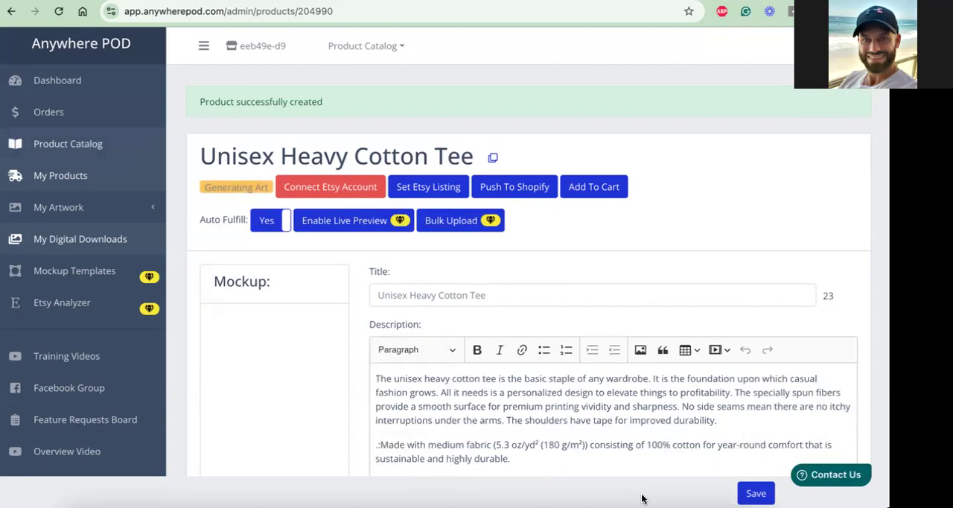
Open the new tee's mockup selection and choose the first flat front view of the black shirt as primary
scroll(632, 413, "down", 1)
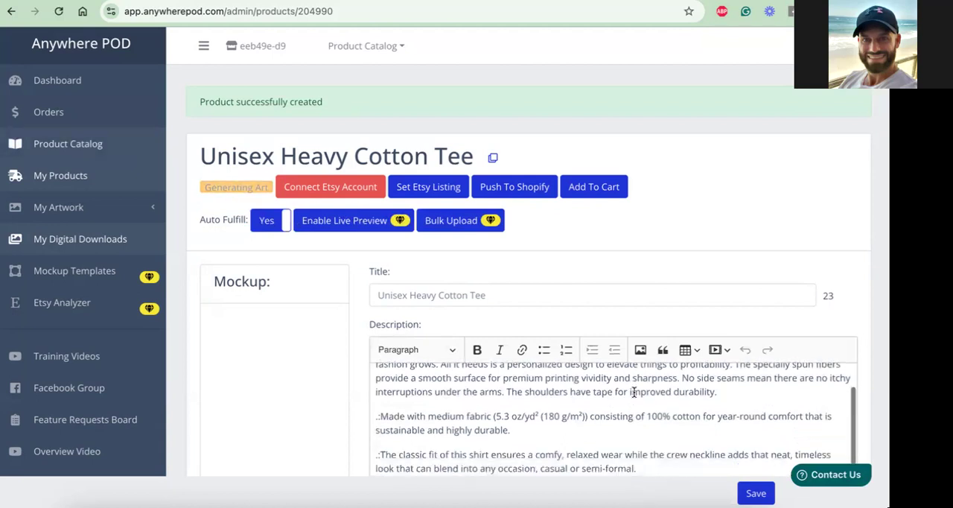
scroll(638, 301, "down", 1)
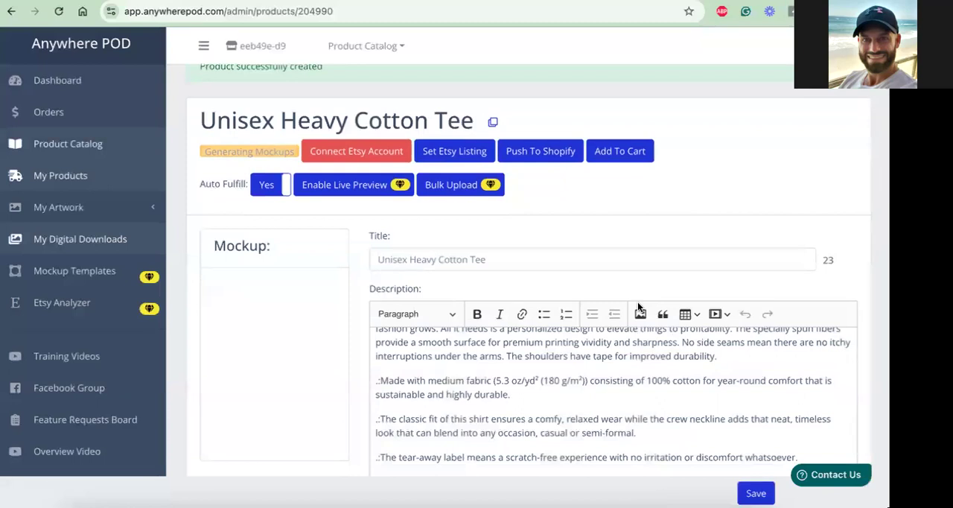
scroll(638, 301, "down", 3)
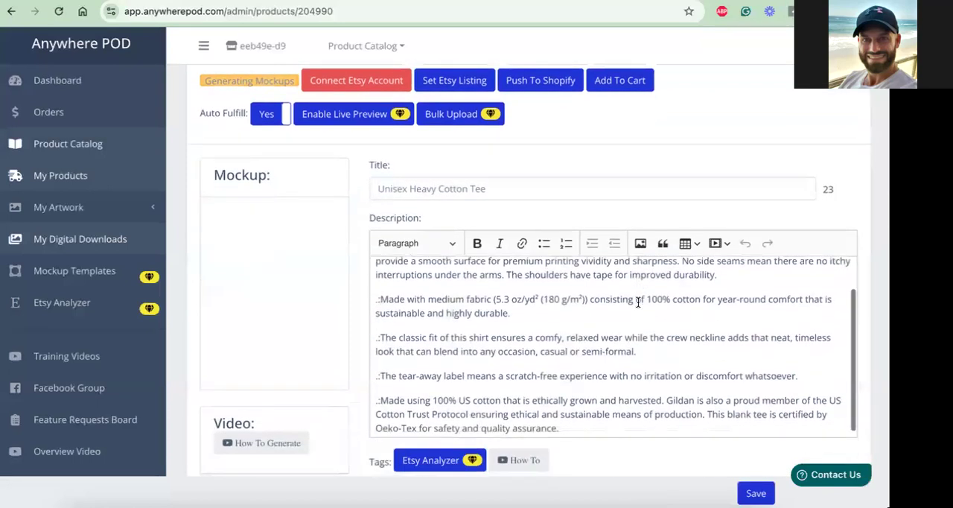
scroll(635, 300, "down", 2)
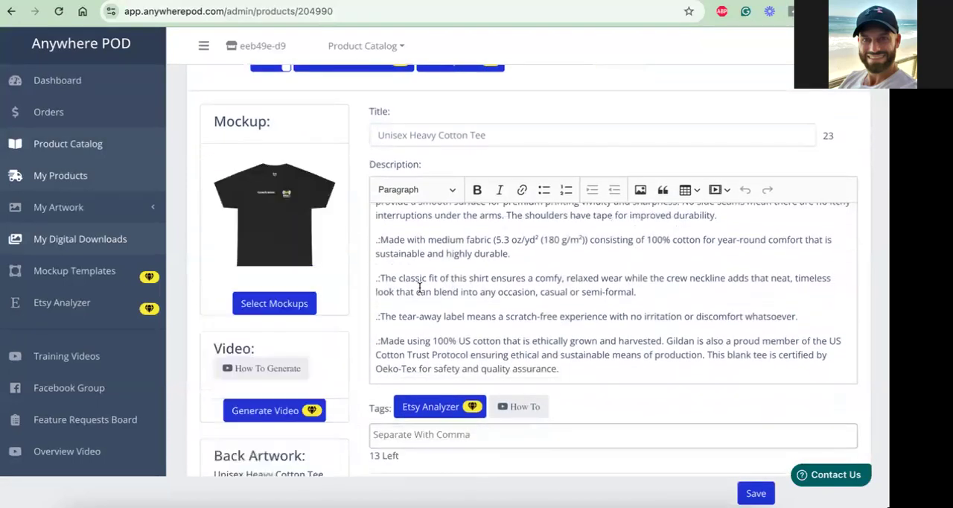
scroll(380, 251, "down", 1)
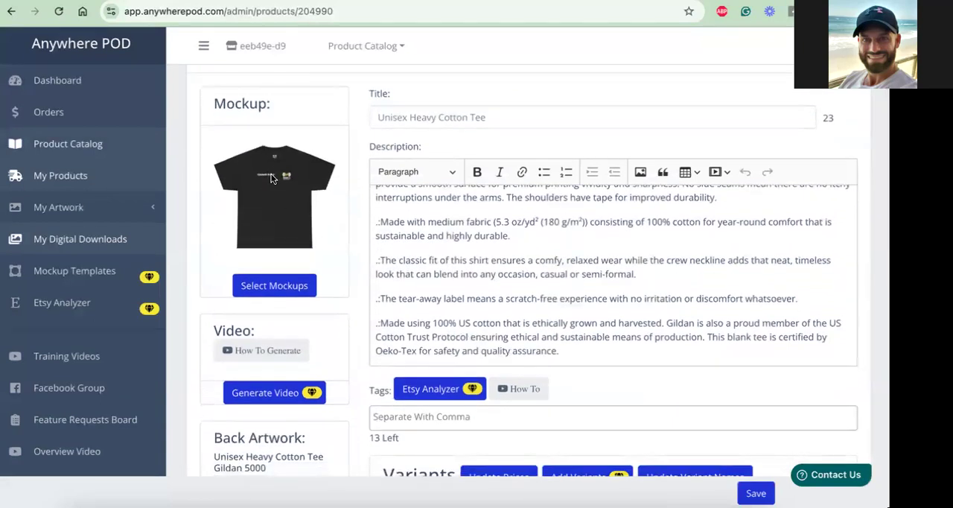
left_click(274, 289)
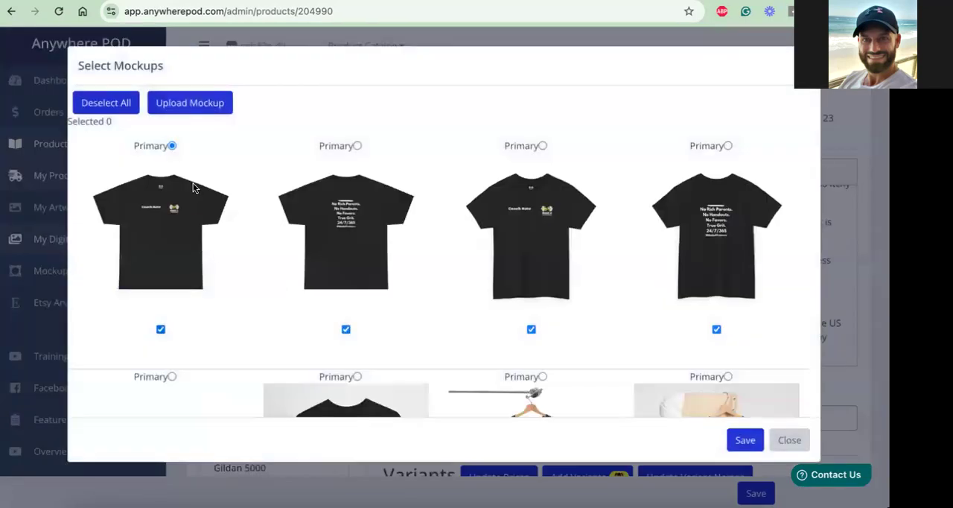
left_click(171, 145)
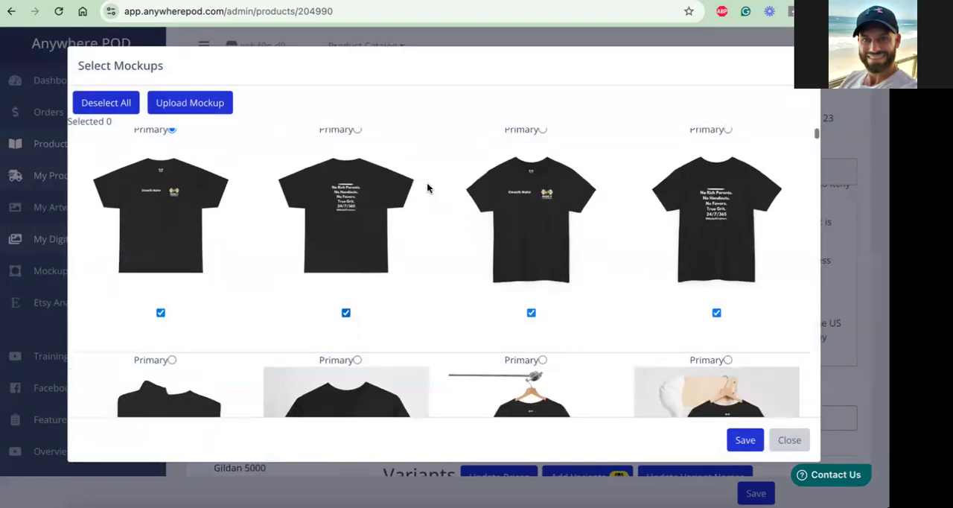
Look through the black, red and blue shirt mockups, including the close-ups and model photos, for a suitable primary image
scroll(426, 187, "down", 2)
scroll(427, 186, "down", 1)
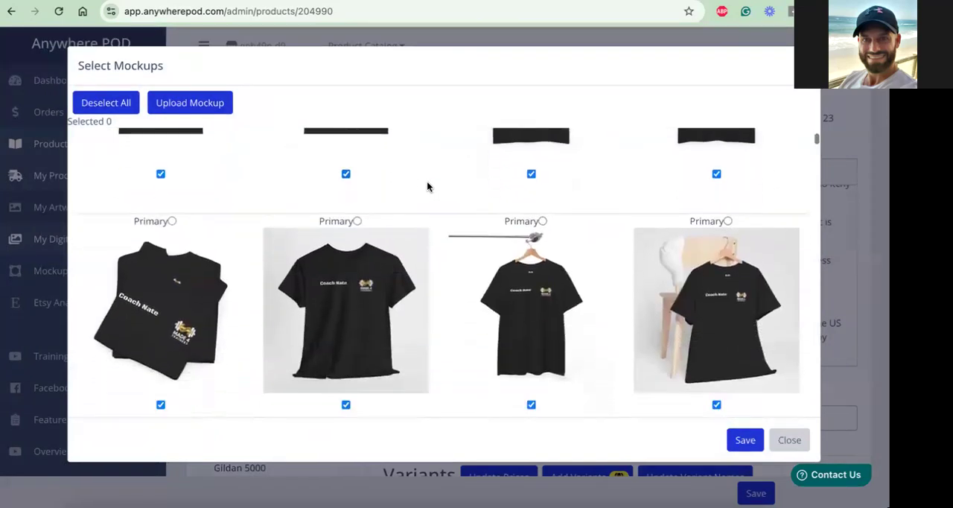
scroll(391, 287, "down", 3)
scroll(399, 275, "down", 5)
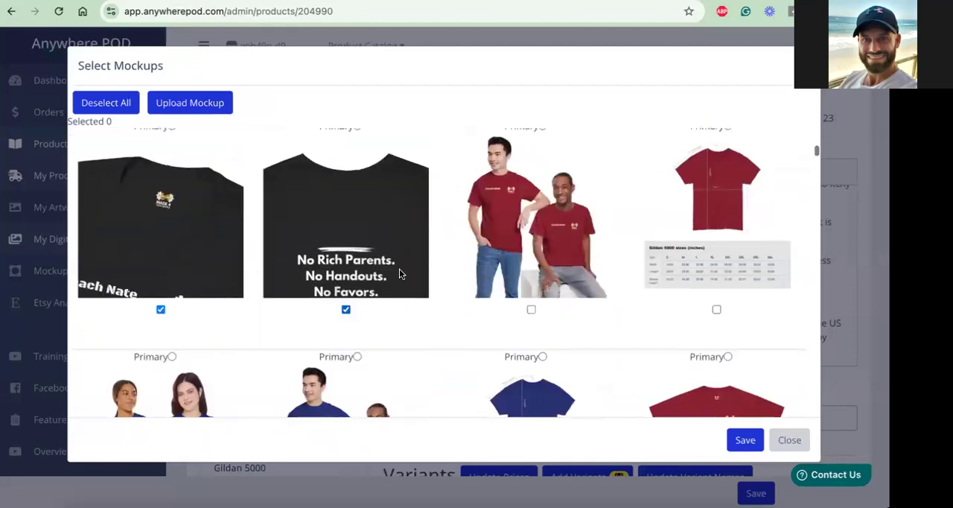
scroll(399, 274, "up", 2)
scroll(399, 274, "up", 2)
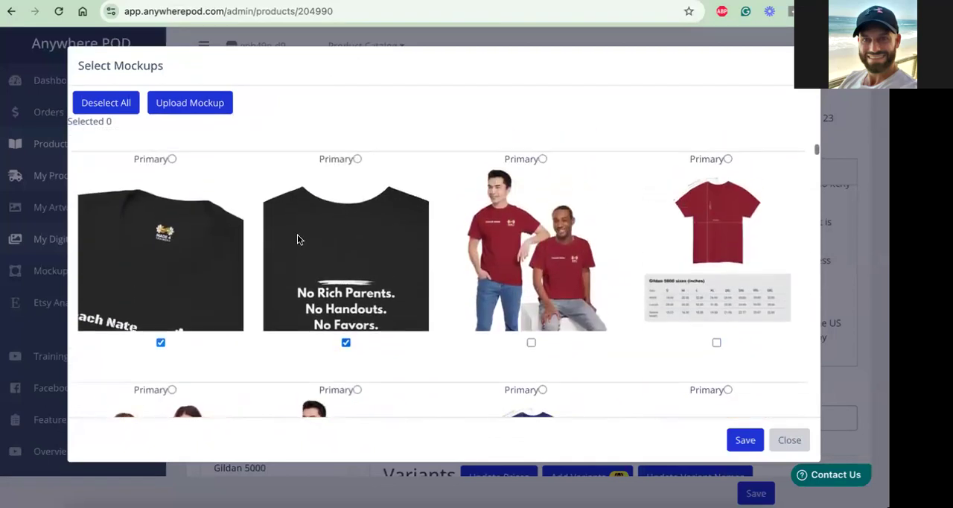
scroll(421, 284, "up", 2)
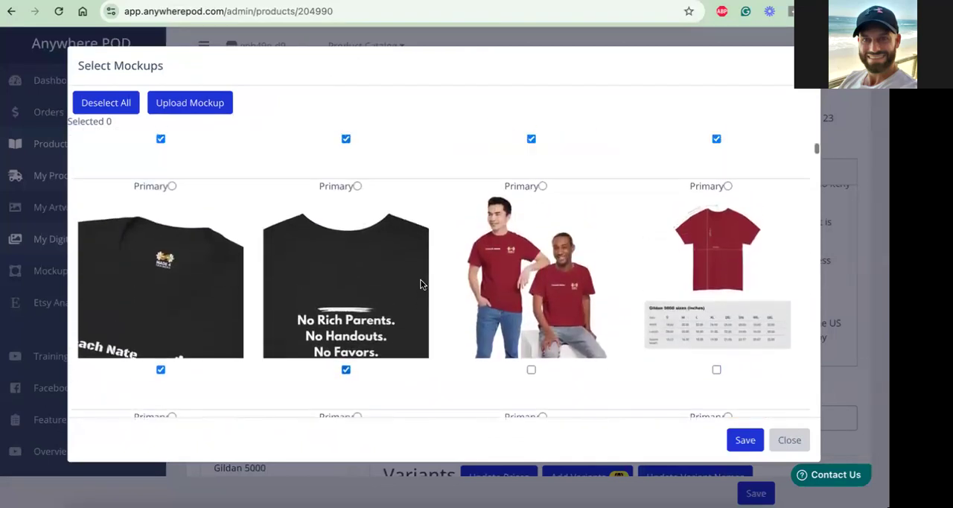
scroll(421, 284, "down", 10)
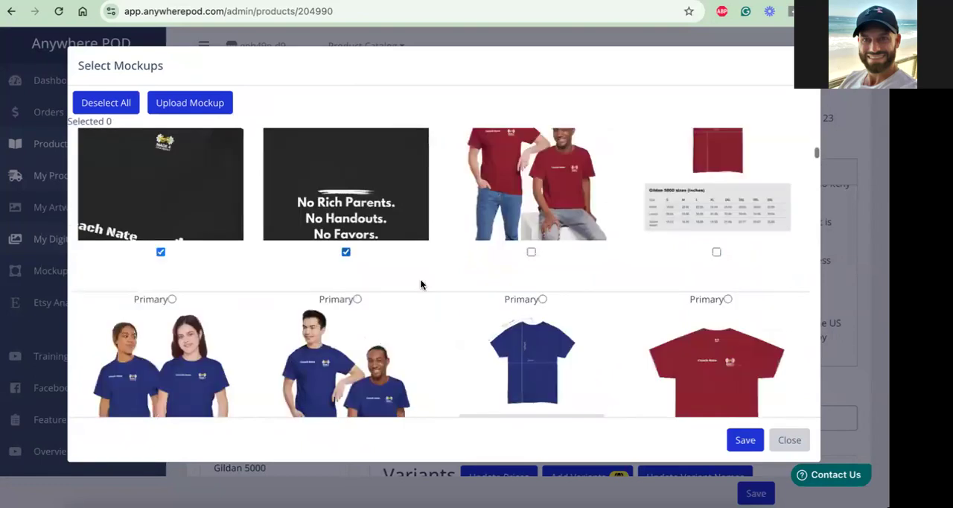
scroll(420, 284, "down", 10)
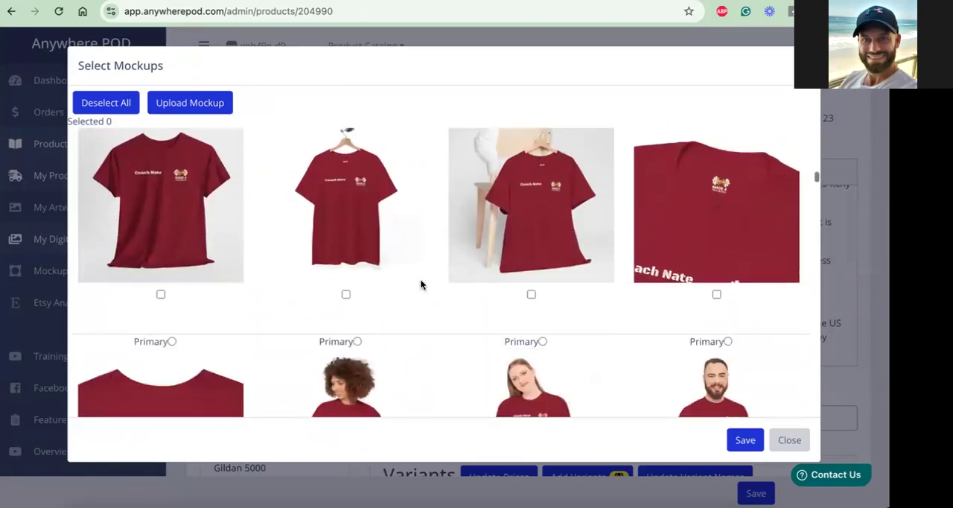
scroll(420, 284, "down", 10)
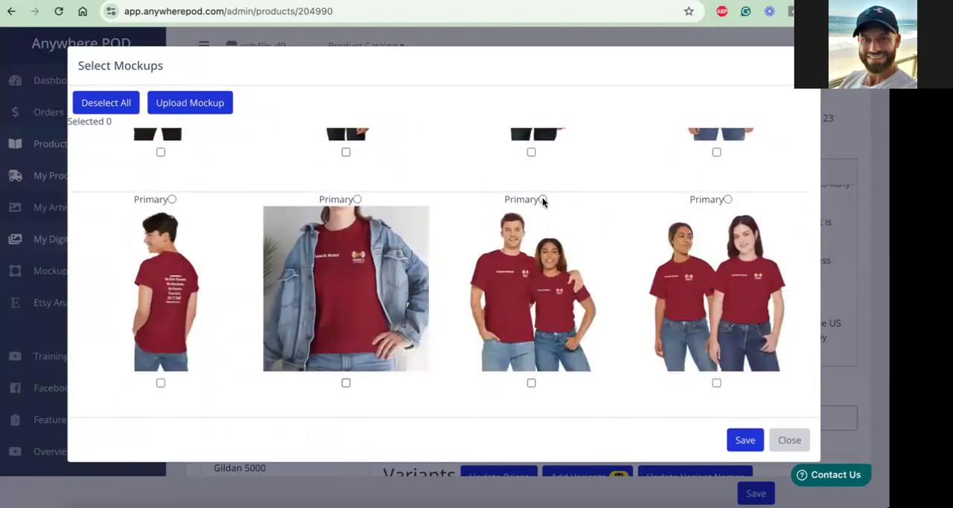
Make the photo of the embracing man and woman in red shirts the primary mockup
scroll(542, 197, "up", 15)
scroll(543, 201, "down", 8)
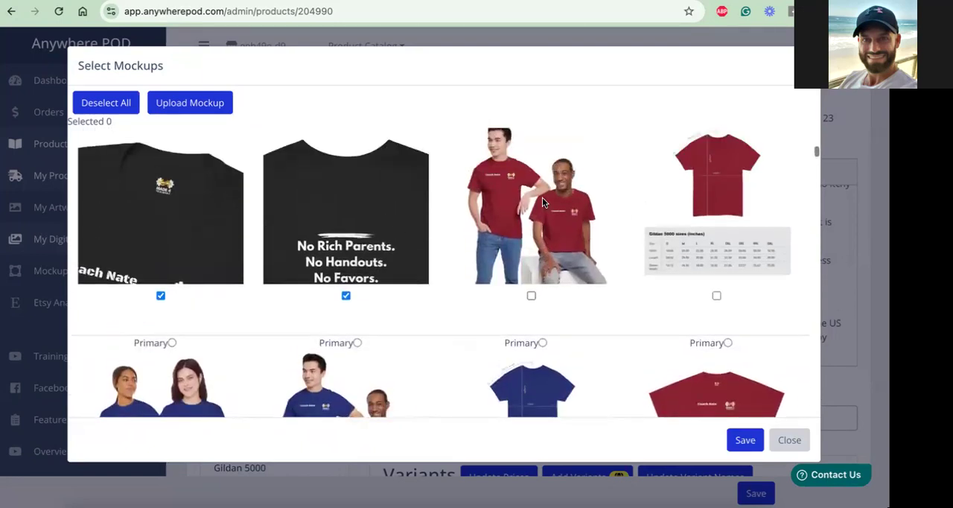
scroll(542, 197, "down", 7)
scroll(542, 197, "down", 10)
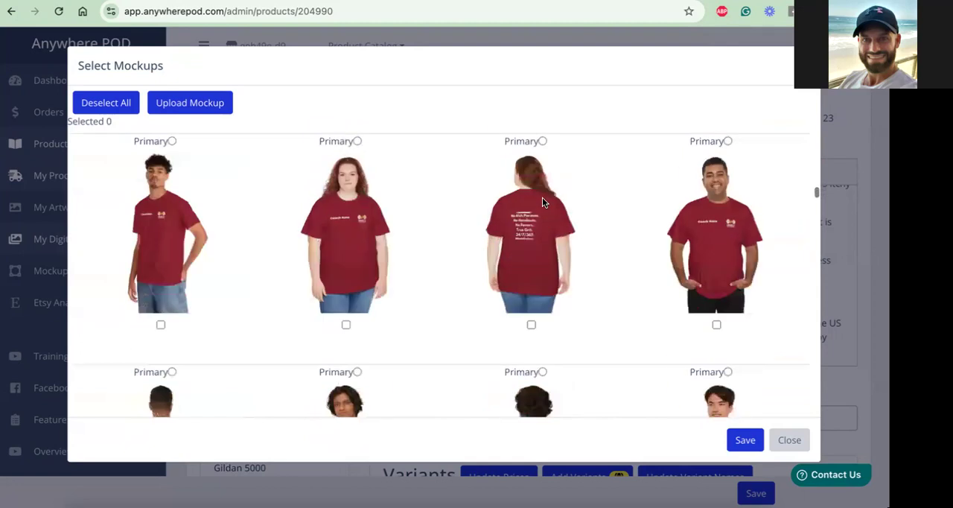
scroll(542, 198, "down", 3)
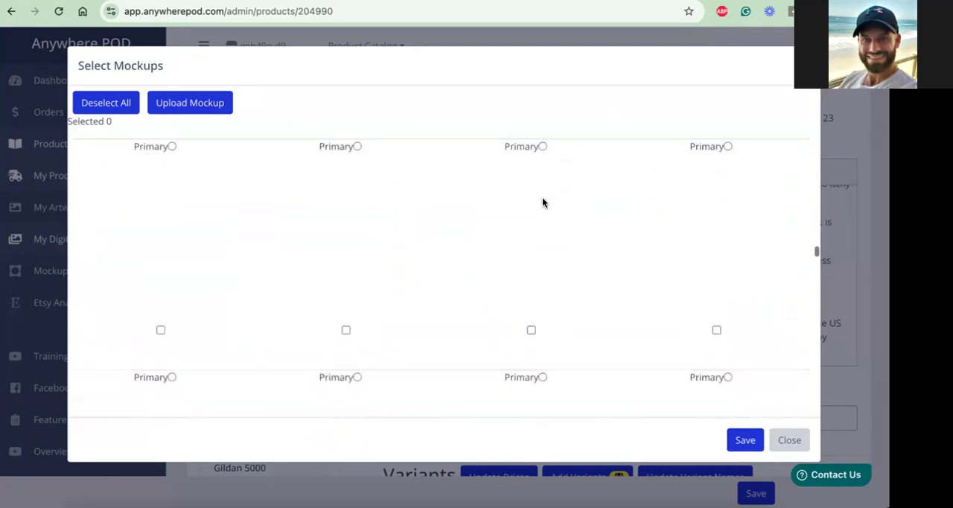
scroll(542, 203, "down", 6)
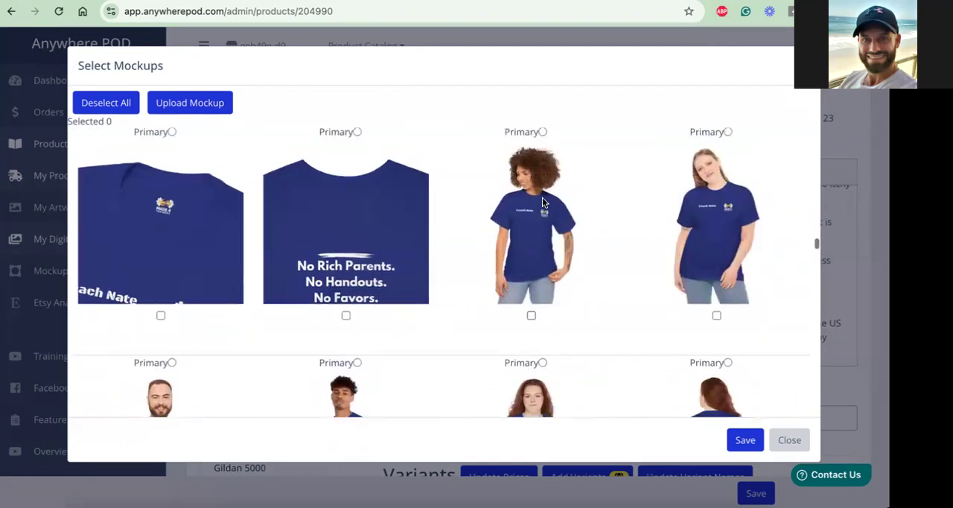
scroll(542, 202, "up", 6)
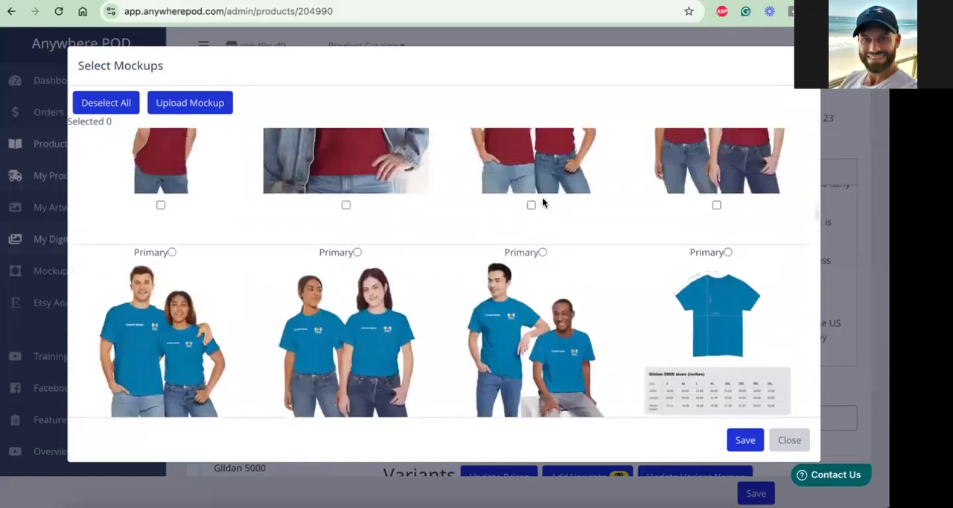
scroll(541, 212, "up", 3)
left_click(543, 236)
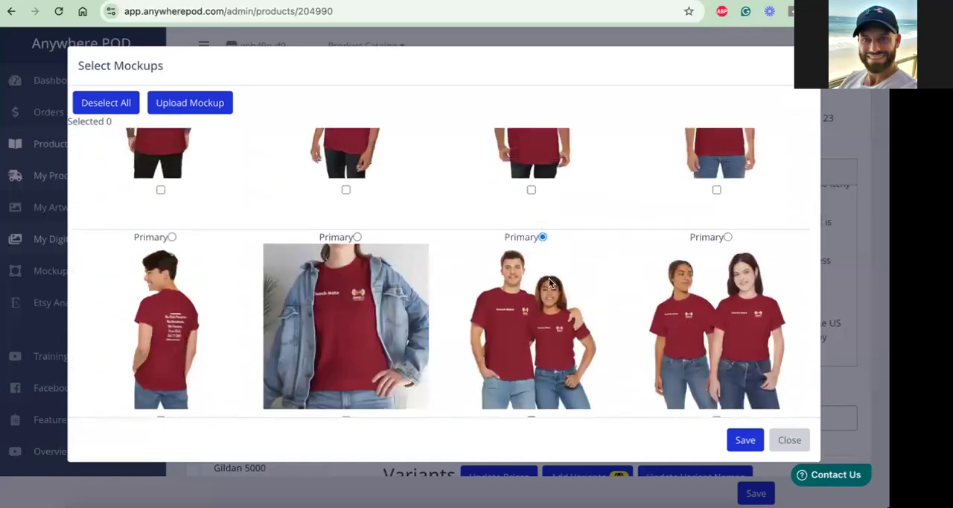
Deselect the four plain front and back views of the black shirt and the close-up of its back slogan
scroll(549, 282, "up", 3)
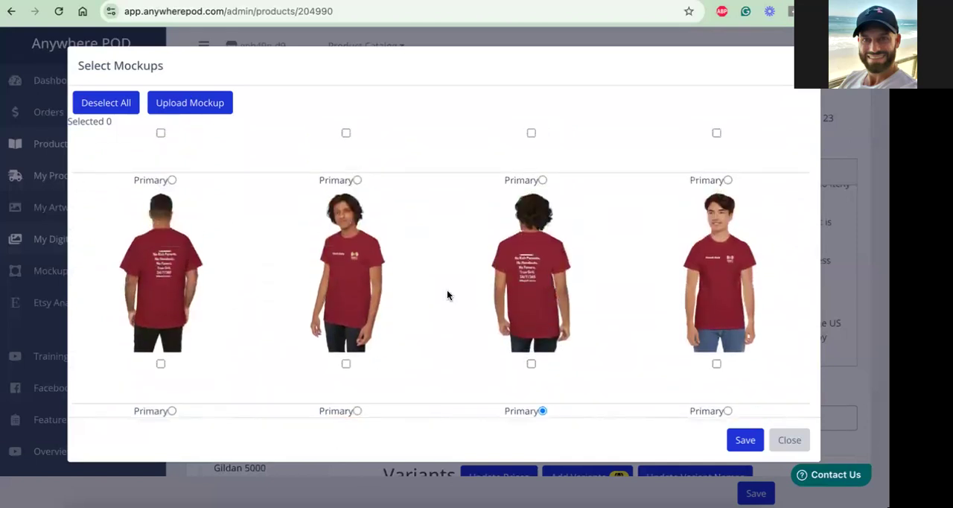
scroll(402, 300, "up", 3)
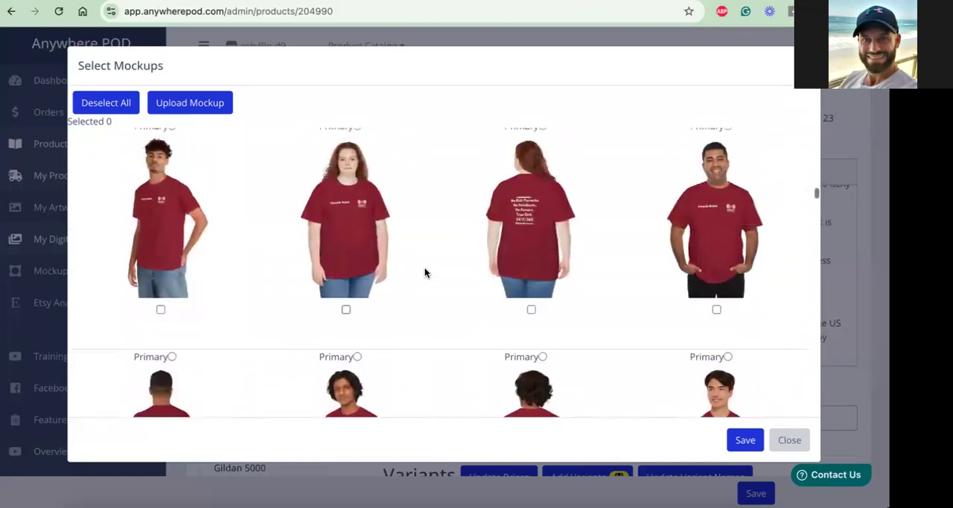
scroll(488, 265, "up", 3)
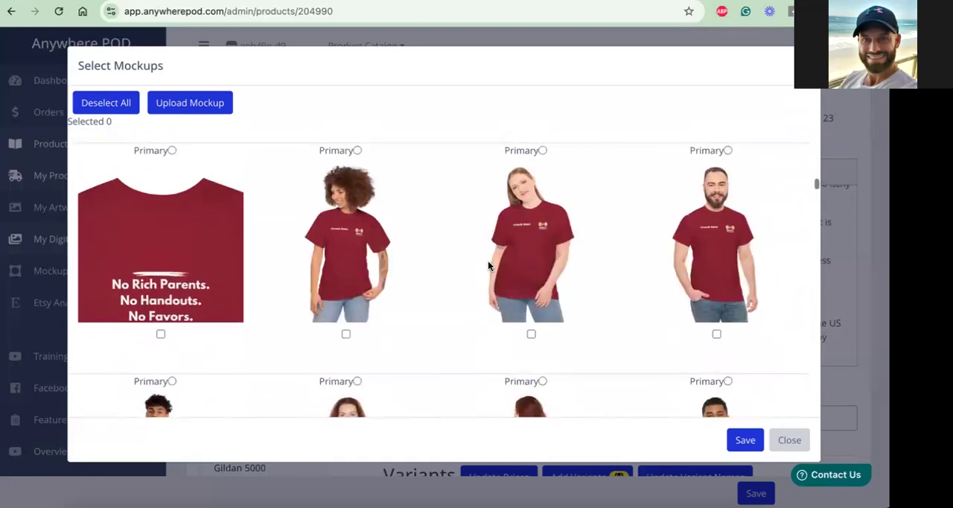
scroll(488, 265, "up", 12)
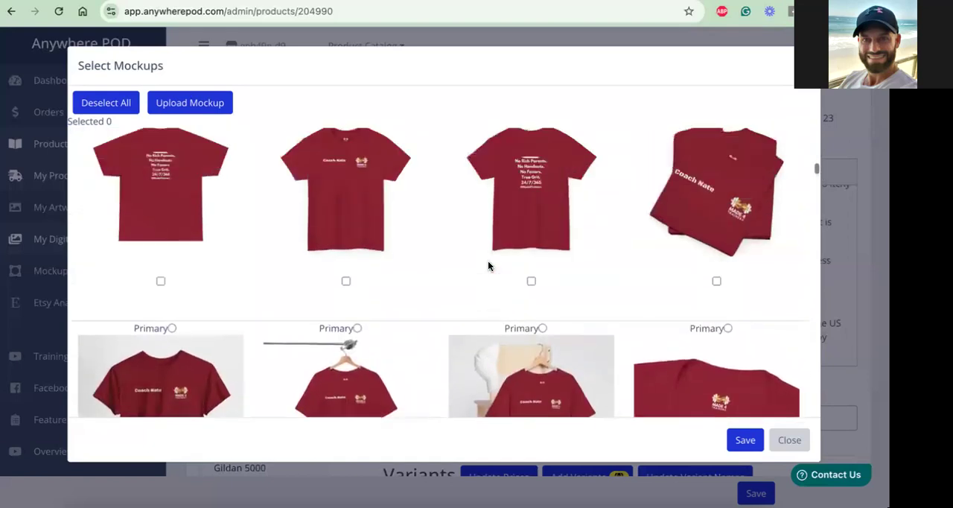
scroll(489, 266, "up", 10)
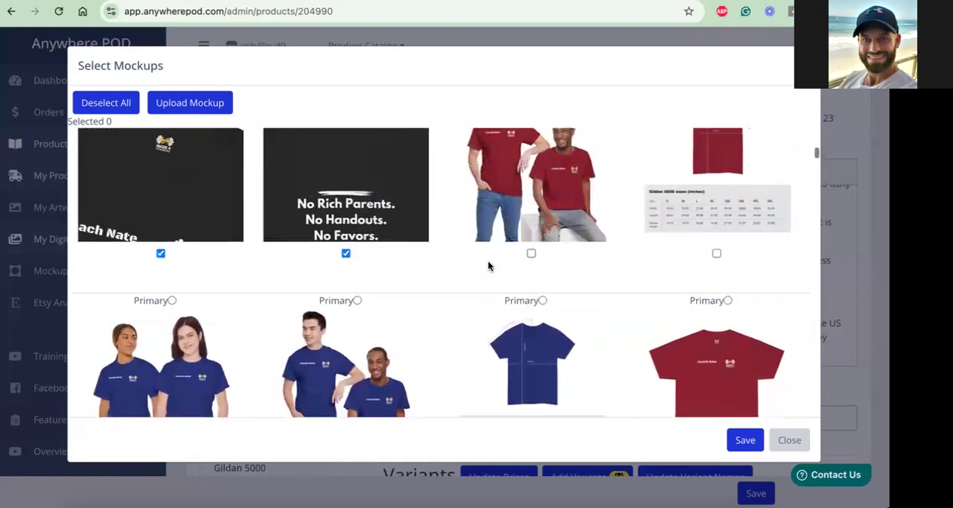
scroll(488, 266, "up", 5)
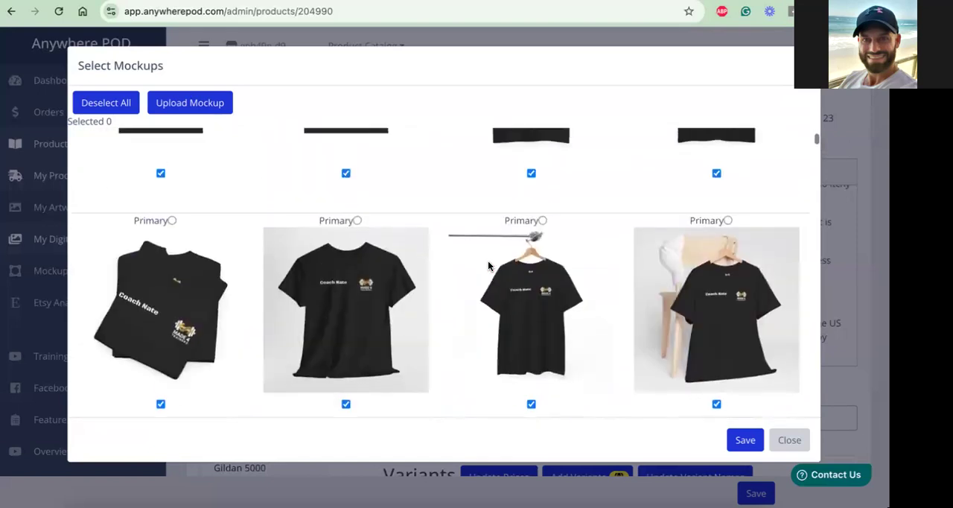
scroll(488, 266, "up", 3)
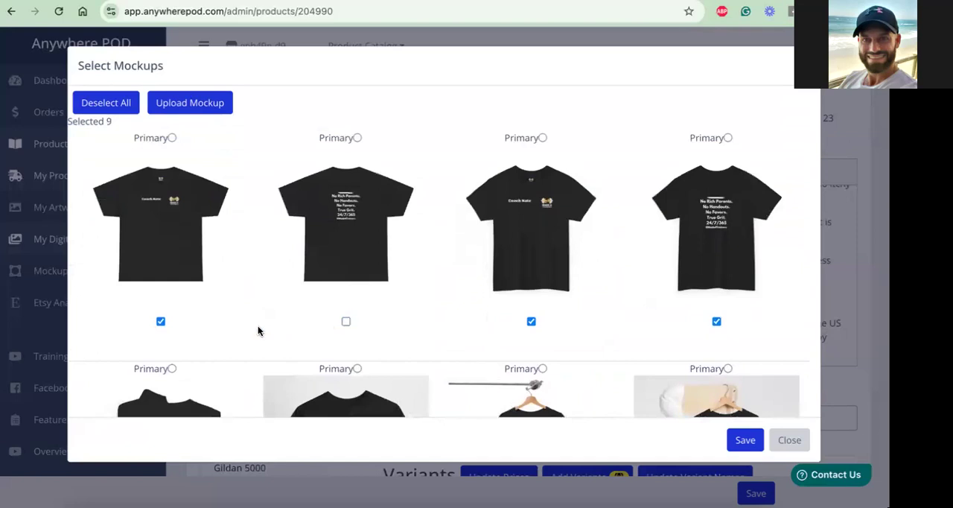
scroll(539, 266, "down", 1)
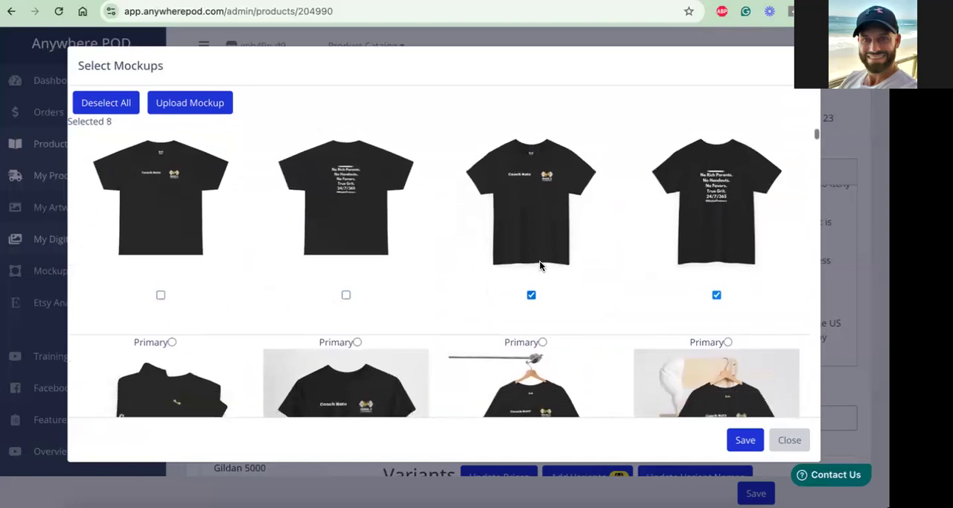
scroll(648, 226, "down", 4)
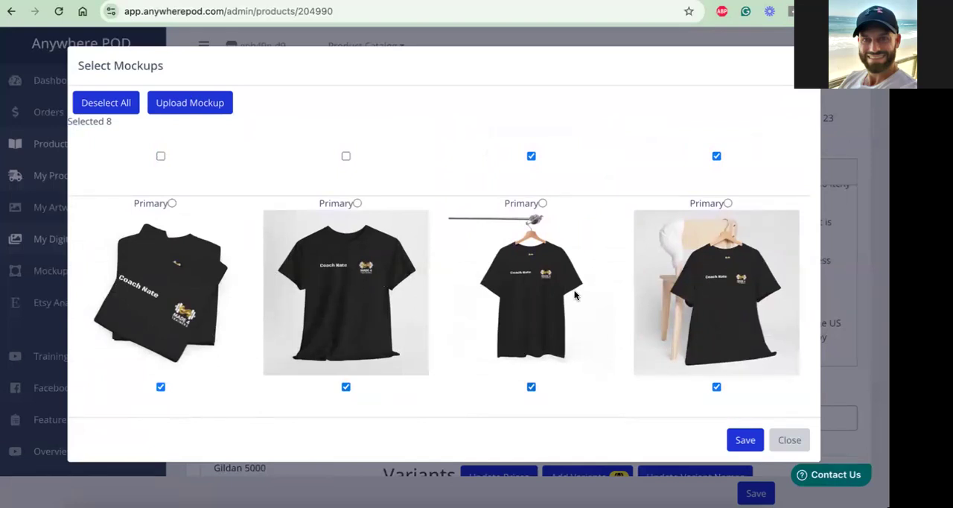
scroll(574, 294, "up", 5)
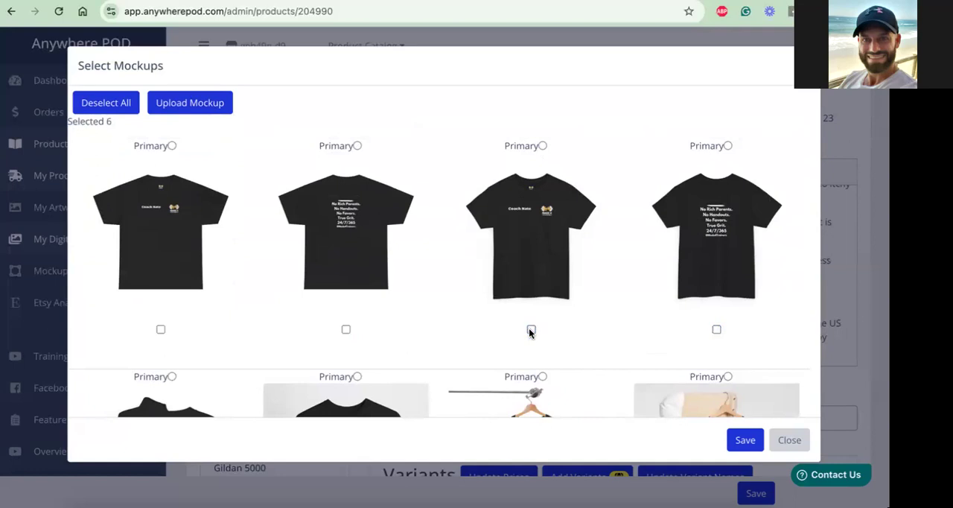
scroll(571, 292, "down", 5)
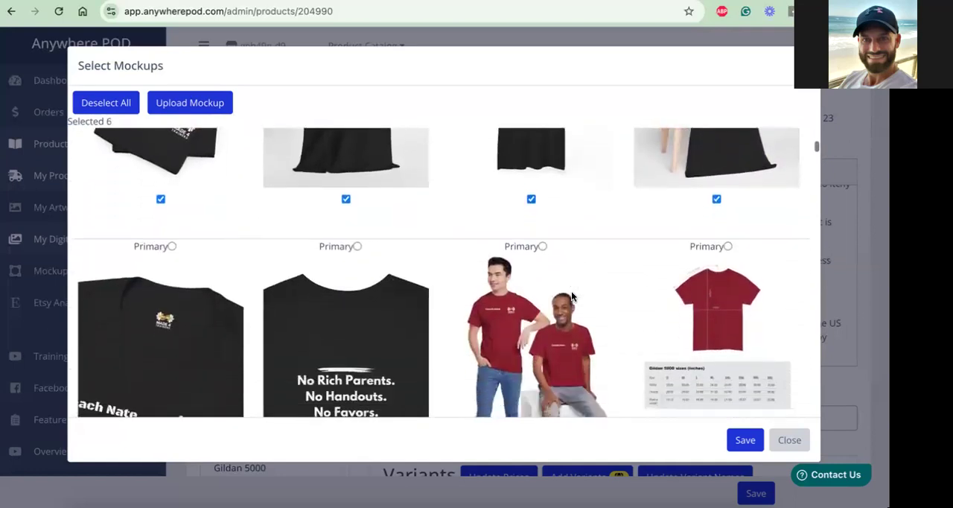
scroll(571, 291, "down", 1)
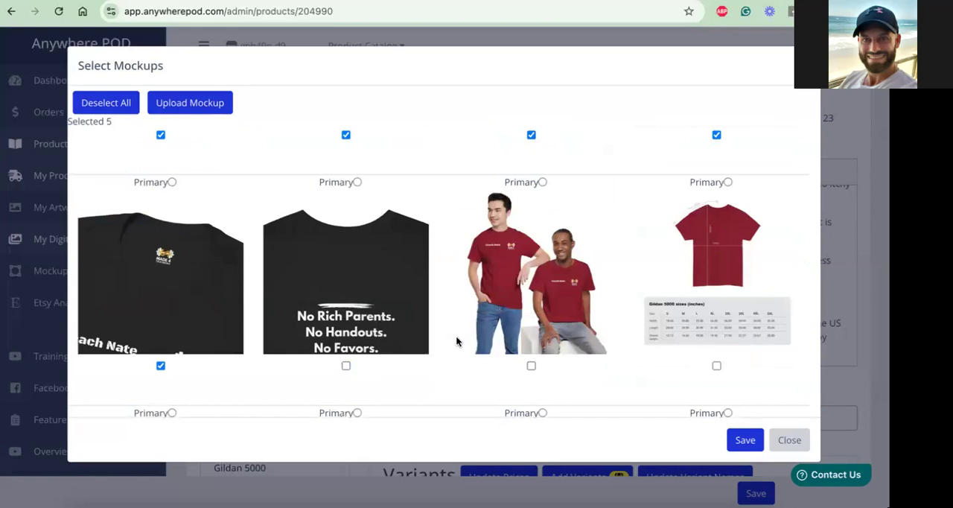
Add the red shirt's second front view, second back view, folded view and plain-background hanger view, and save the mockup selection
scroll(517, 324, "down", 4)
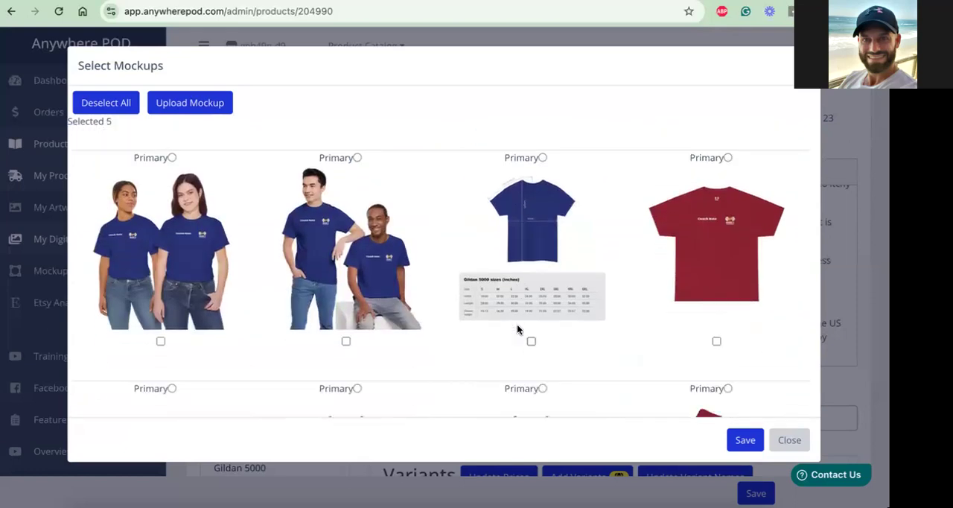
scroll(396, 278, "down", 3)
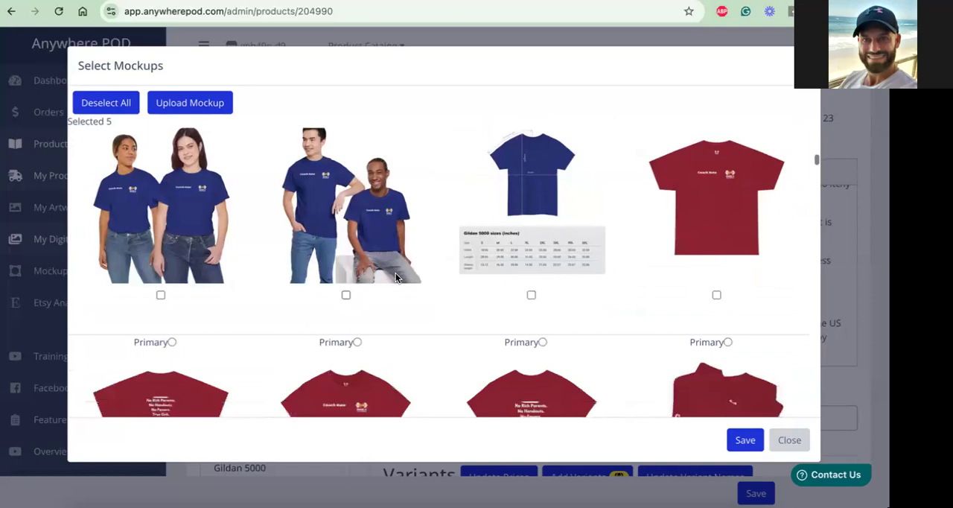
scroll(393, 287, "down", 1)
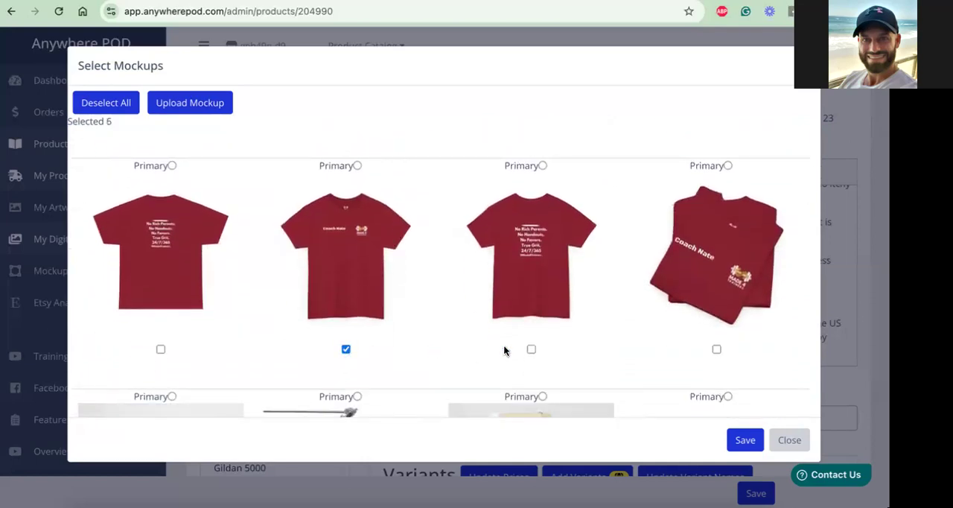
scroll(526, 370, "down", 3)
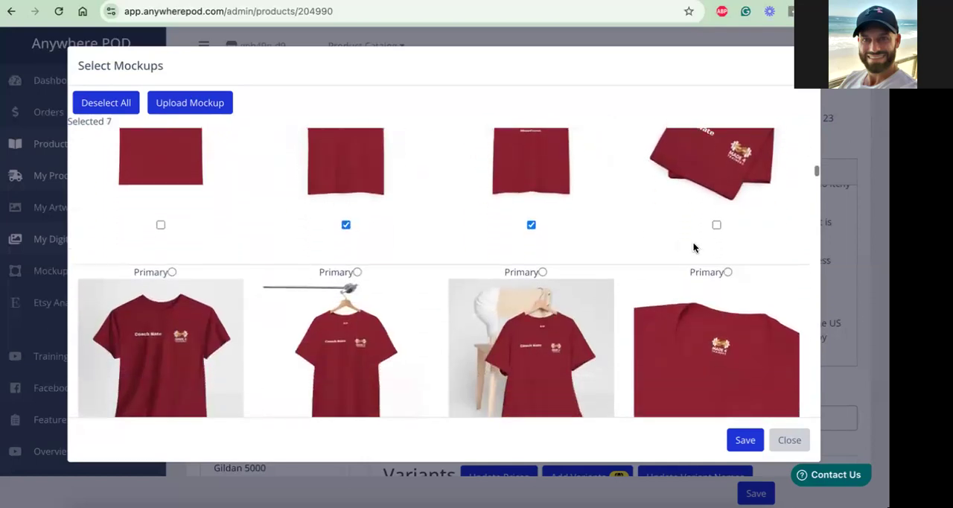
left_click(715, 226)
scroll(461, 280, "down", 3)
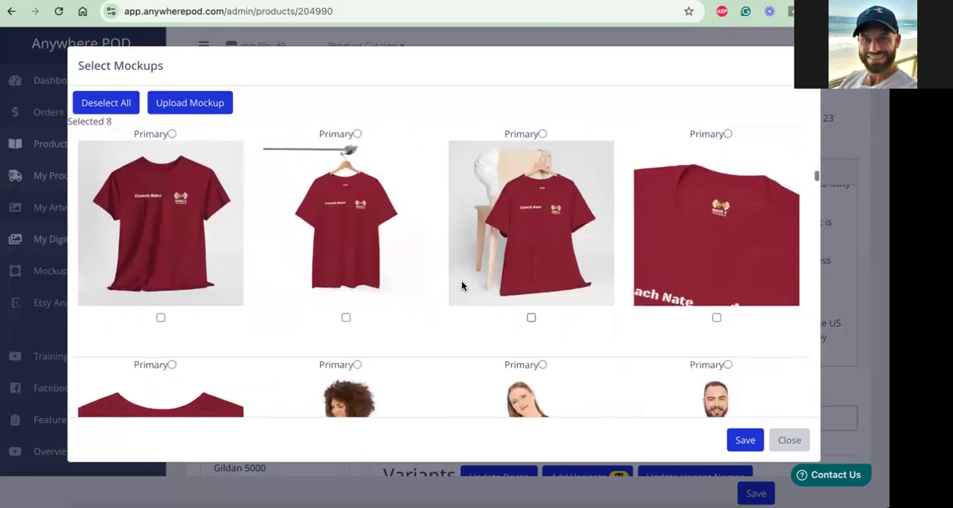
left_click(346, 318)
scroll(357, 314, "down", 4)
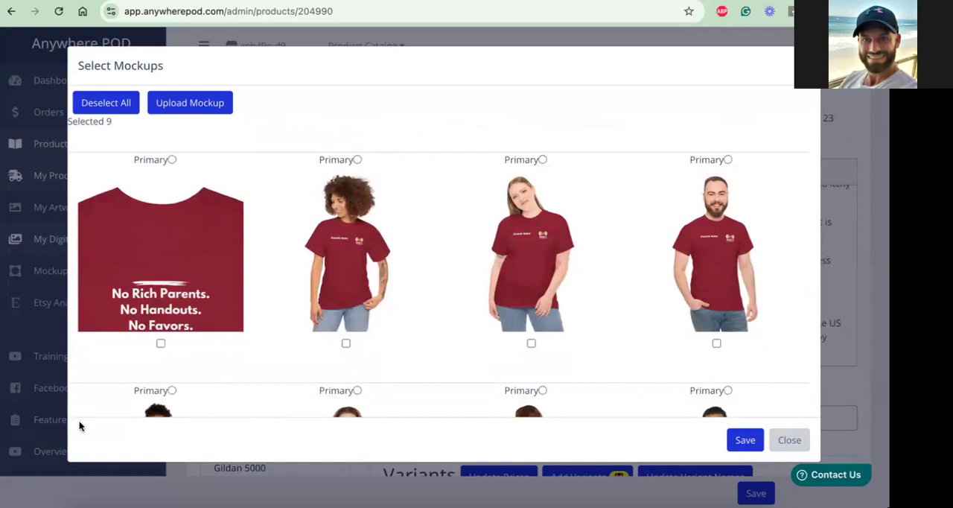
left_click(746, 441)
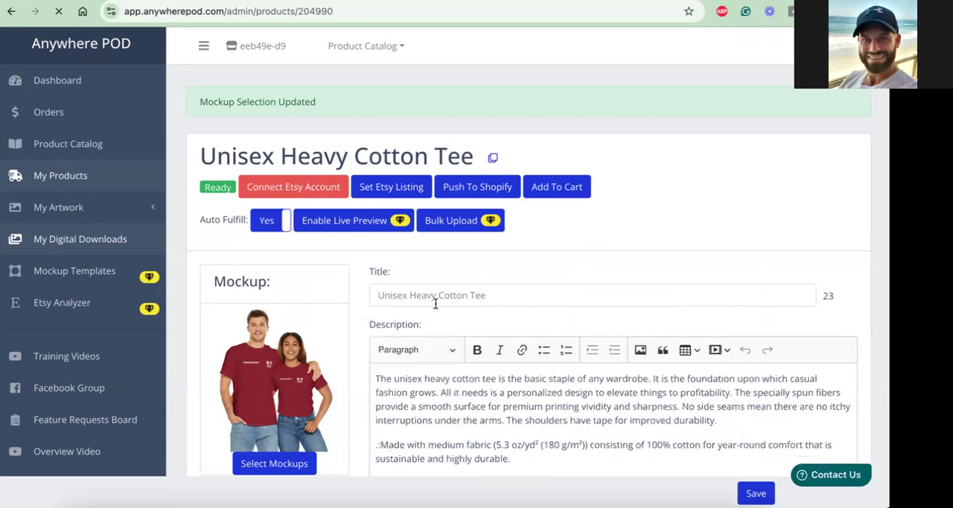
Replace the product title with one that describes a personalized T-shirt
left_click(491, 297)
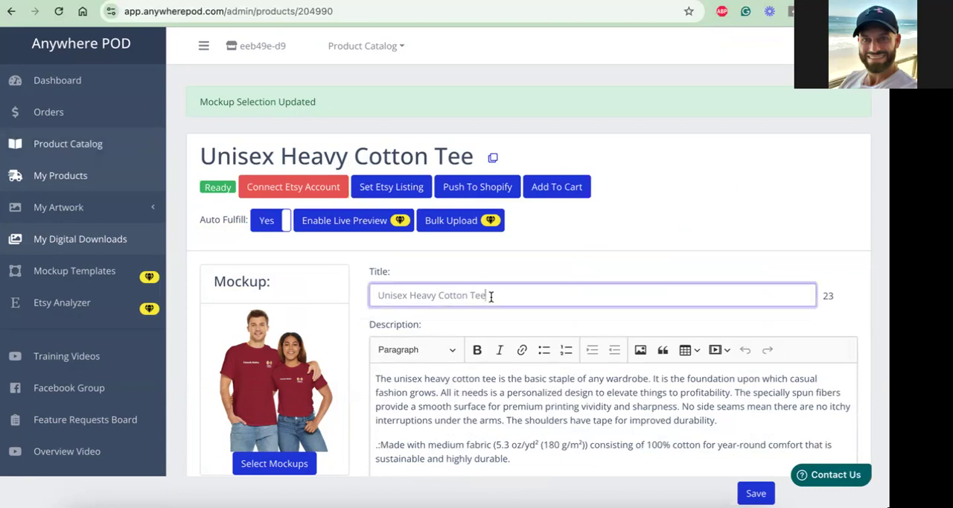
triple_click(470, 293)
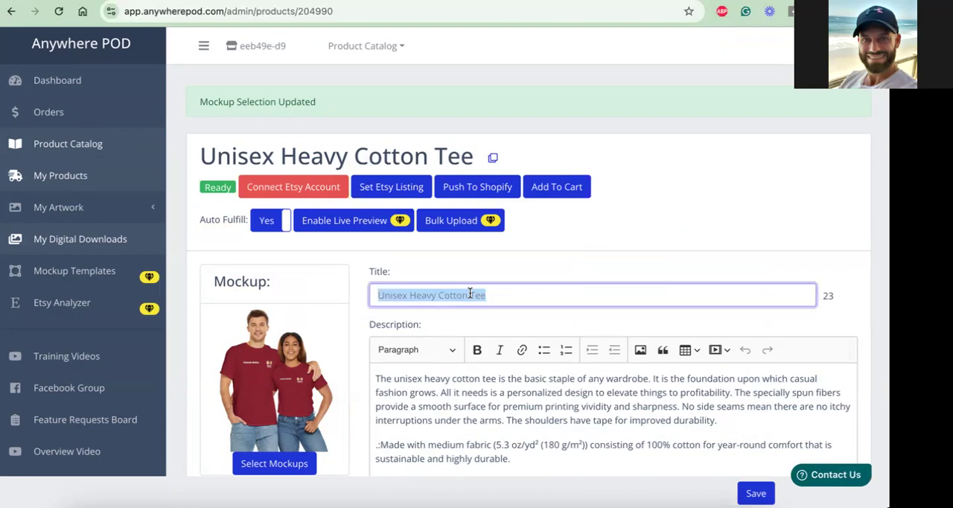
type("Personalized T-shirt")
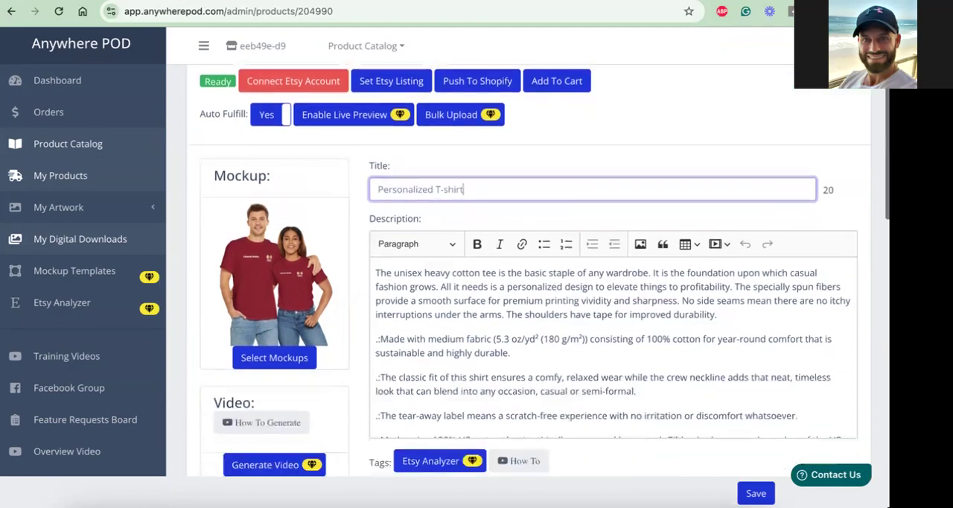
Select the 5XL variants in Graphite Heather, Sapphire, Cardinal Red and Black in the variants table
scroll(536, 335, "down", 2)
scroll(536, 298, "down", 4)
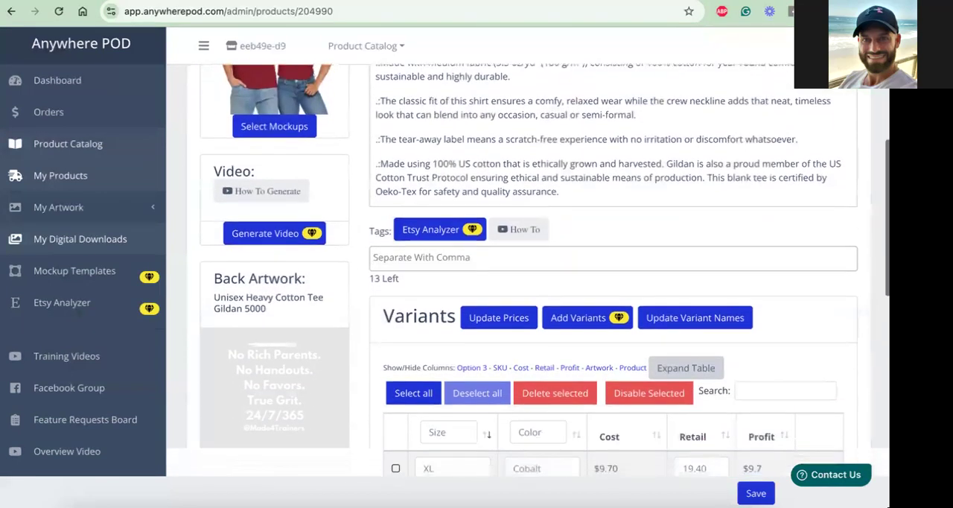
scroll(497, 313, "down", 2)
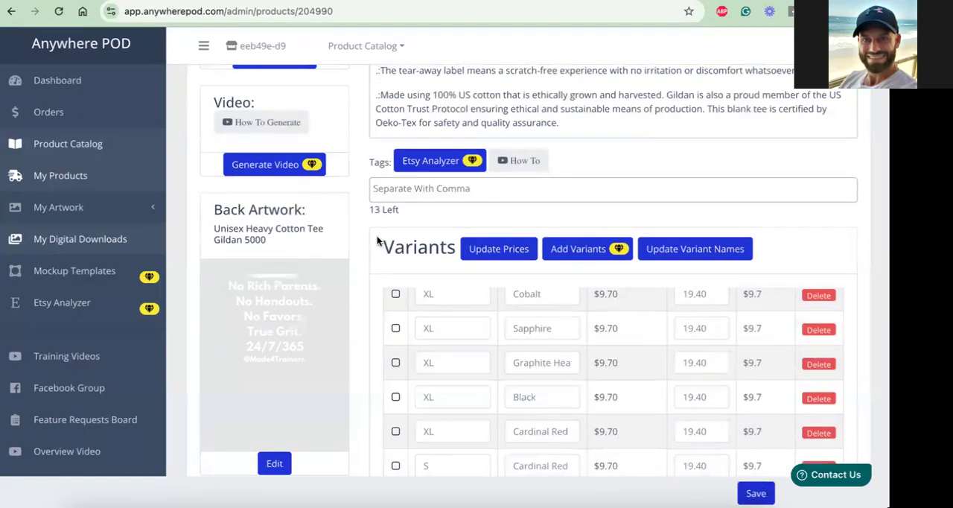
scroll(377, 240, "down", 2)
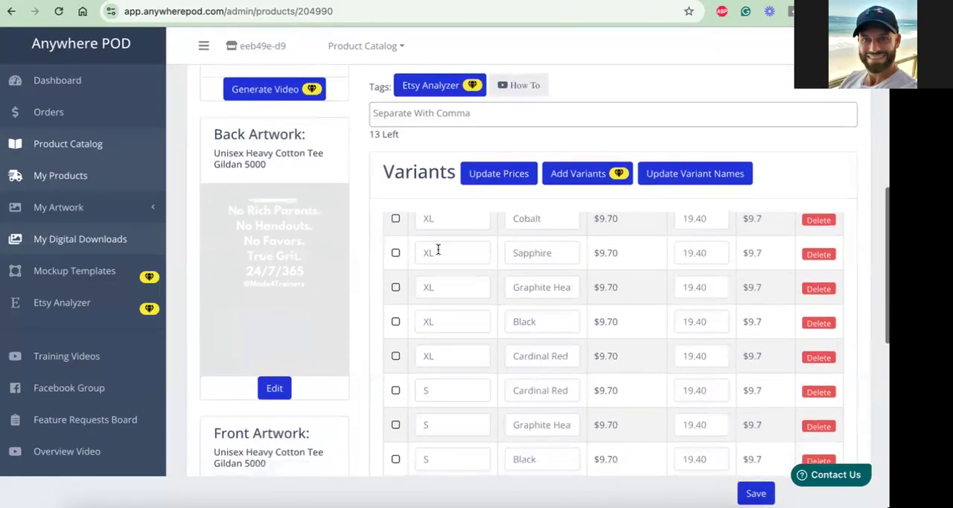
scroll(438, 250, "up", 3)
scroll(440, 253, "down", 1)
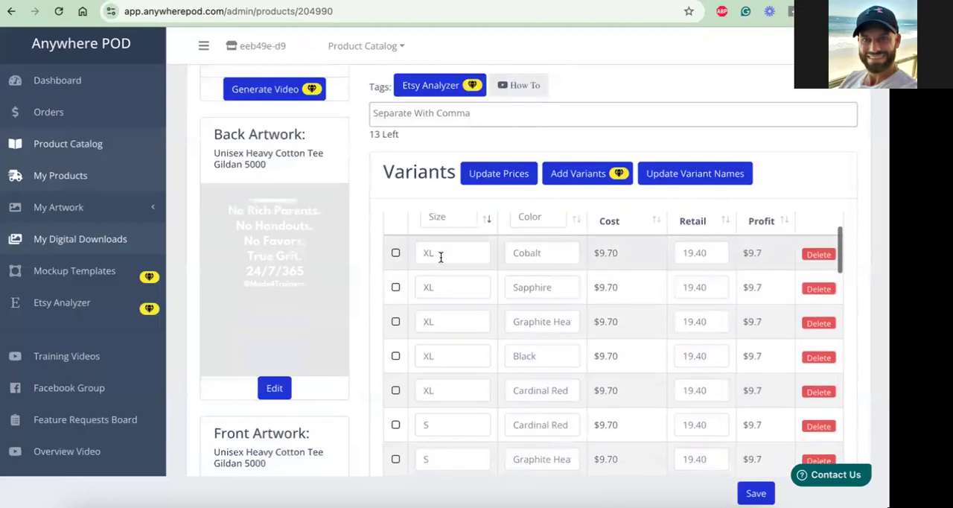
scroll(440, 261, "down", 5)
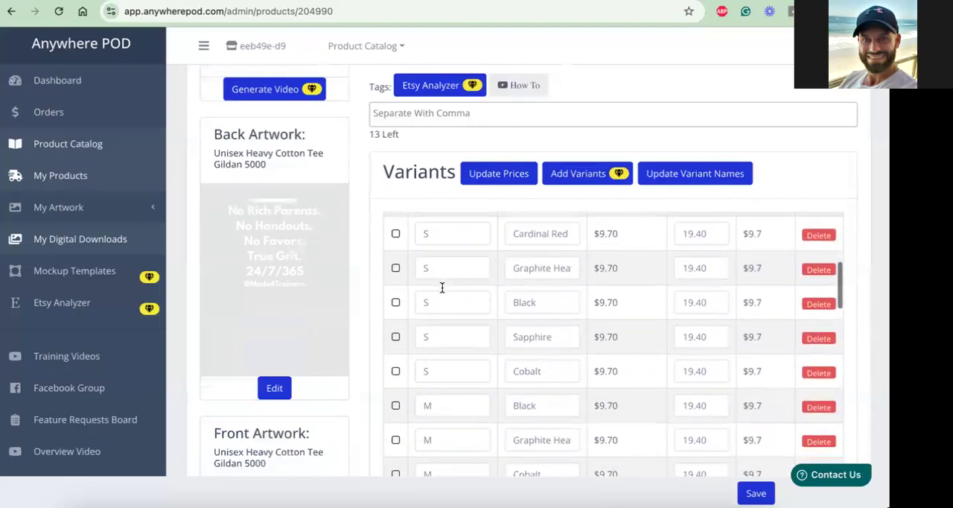
scroll(442, 288, "down", 5)
scroll(441, 287, "down", 3)
left_click(395, 258)
left_click(396, 293)
left_click(395, 327)
left_click(396, 361)
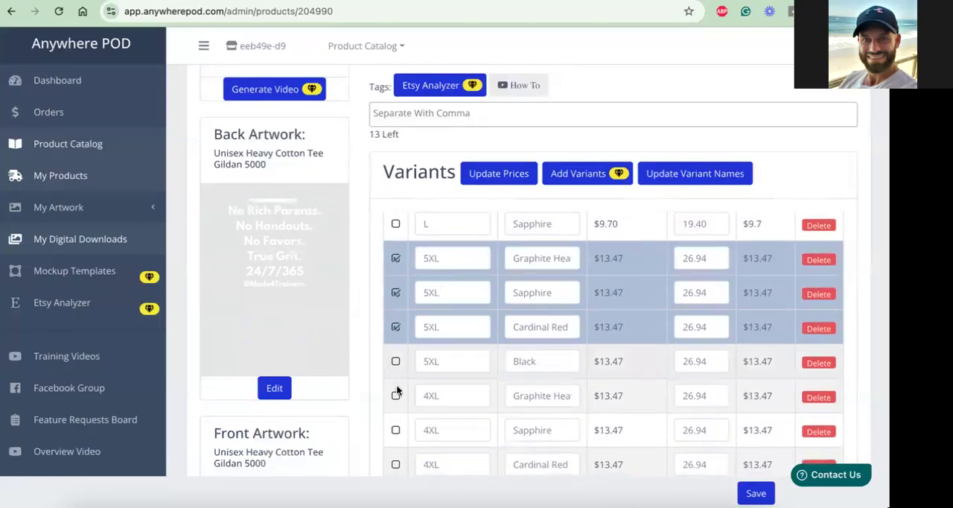
Add the 4XL variants in Graphite Heather, Sapphire, Cardinal Red and Black to the selection
left_click(396, 395)
scroll(408, 393, "down", 1)
scroll(408, 391, "down", 2)
left_click(395, 335)
left_click(396, 369)
left_click(395, 405)
Add the 3XL variants in Black, Sapphire, Graphite Heather, Cobalt and Cardinal Red to the selection
scroll(396, 373, "down", 4)
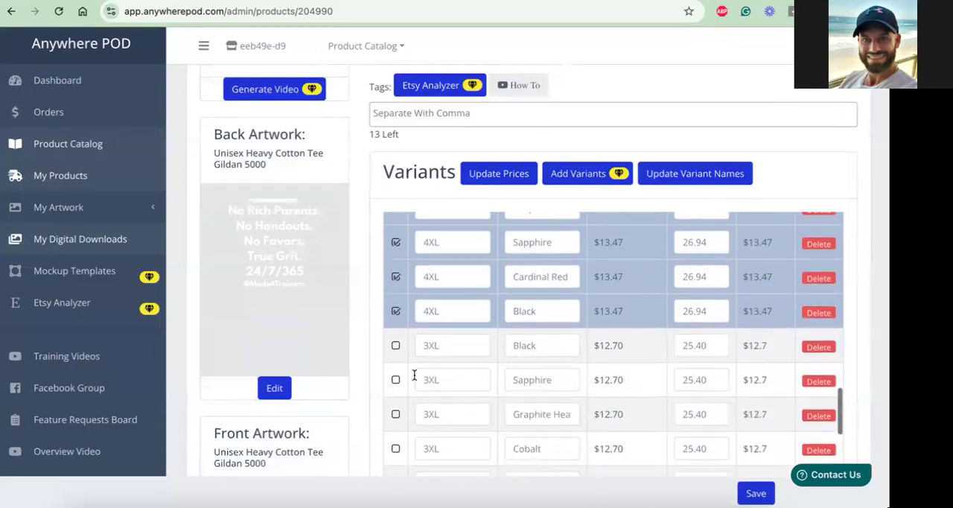
left_click(395, 295)
left_click(396, 325)
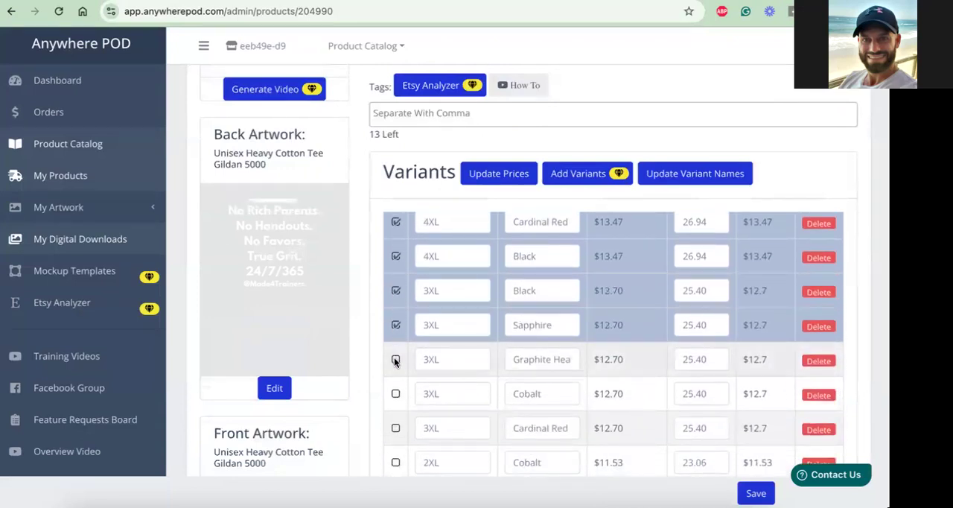
left_click(395, 359)
left_click(396, 393)
left_click(395, 427)
scroll(440, 382, "down", 5)
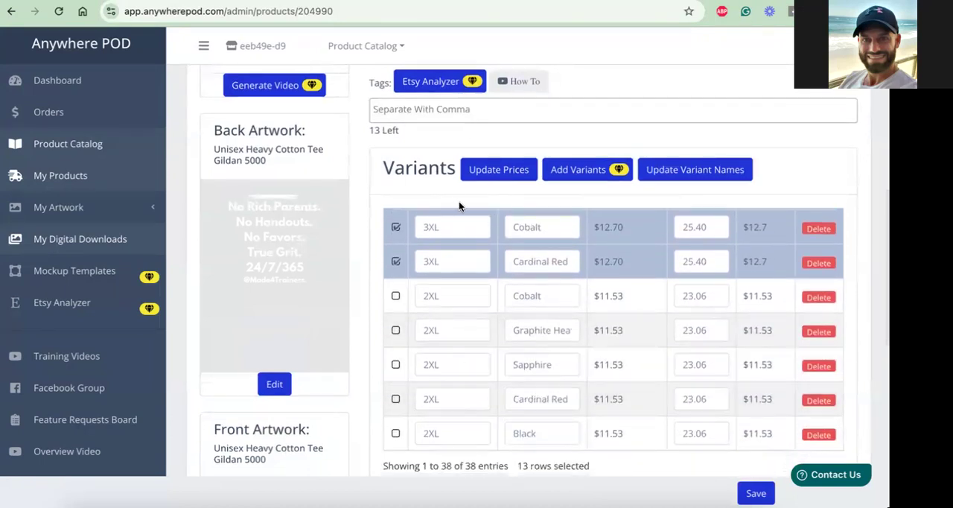
Delete the 5XL Graphite Heather variant, confirming the deletion and leaving the page without saving the other changes
scroll(456, 201, "up", 3)
scroll(455, 201, "up", 1)
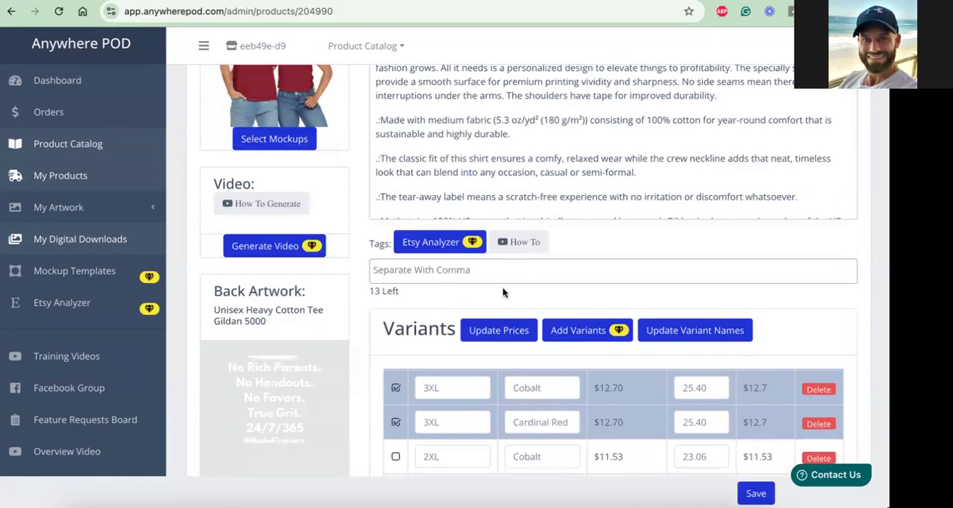
scroll(523, 315, "down", 5)
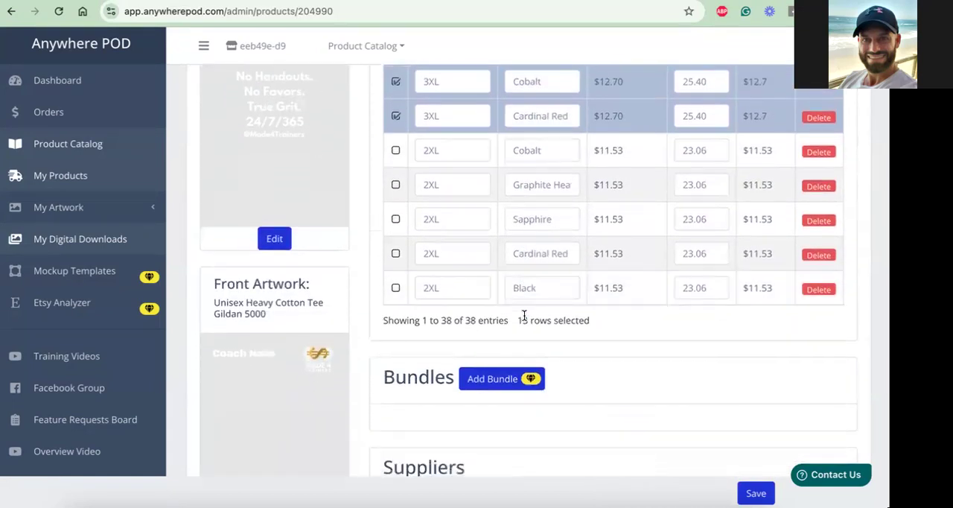
scroll(523, 315, "up", 3)
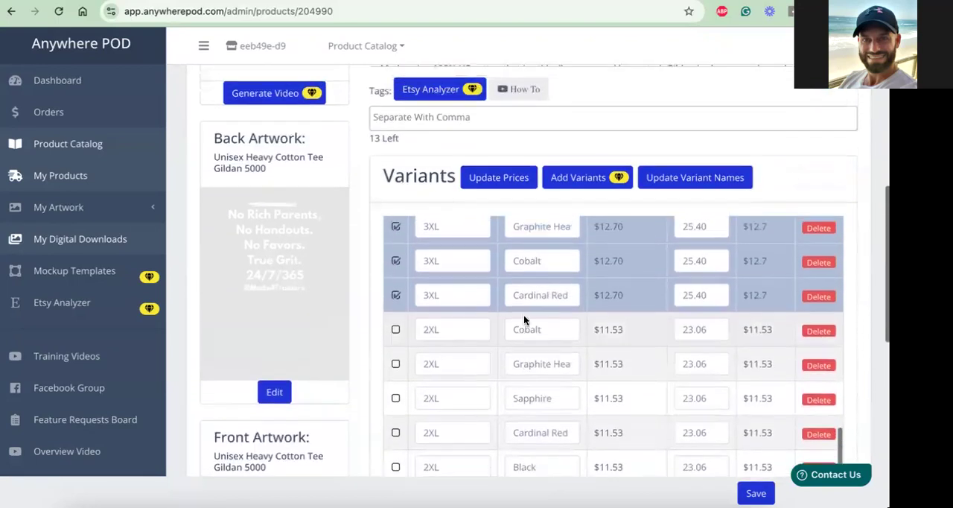
scroll(524, 319, "up", 1)
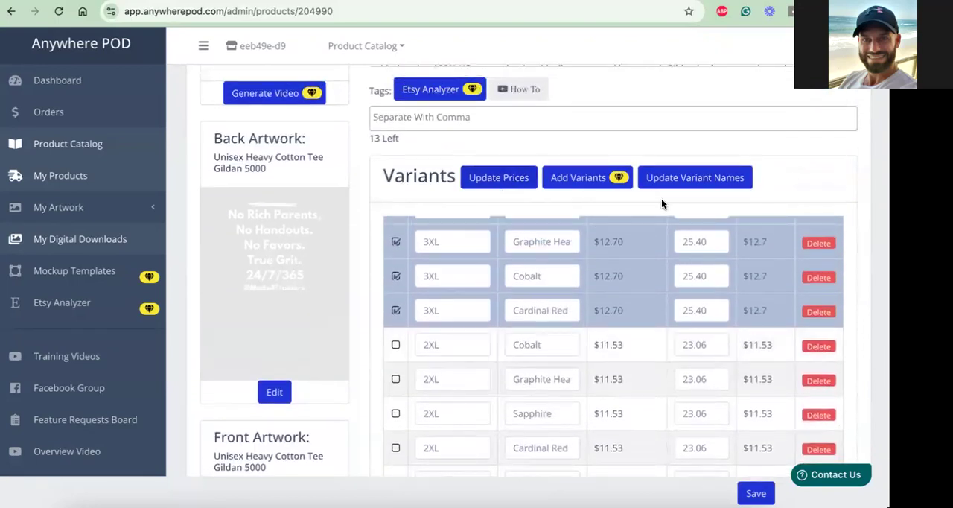
scroll(562, 248, "up", 6)
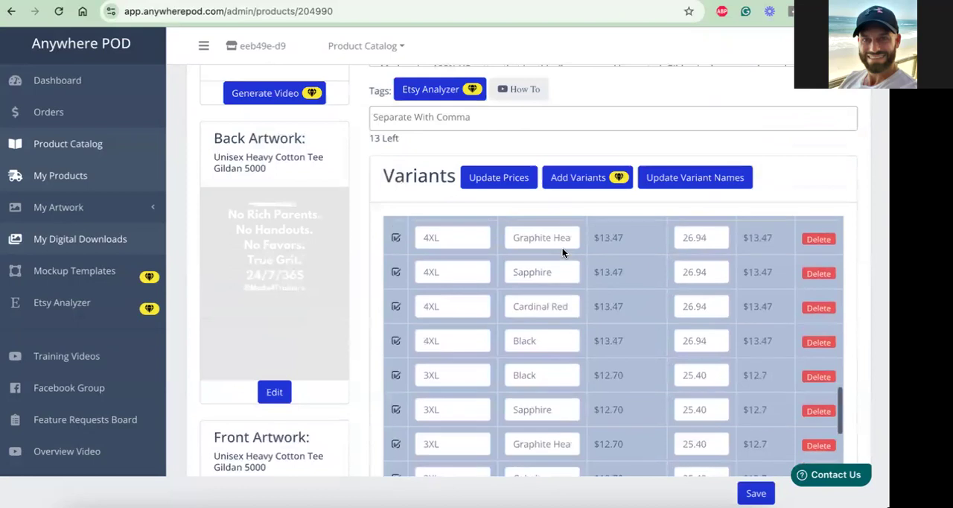
scroll(562, 248, "up", 2)
scroll(562, 248, "down", 1)
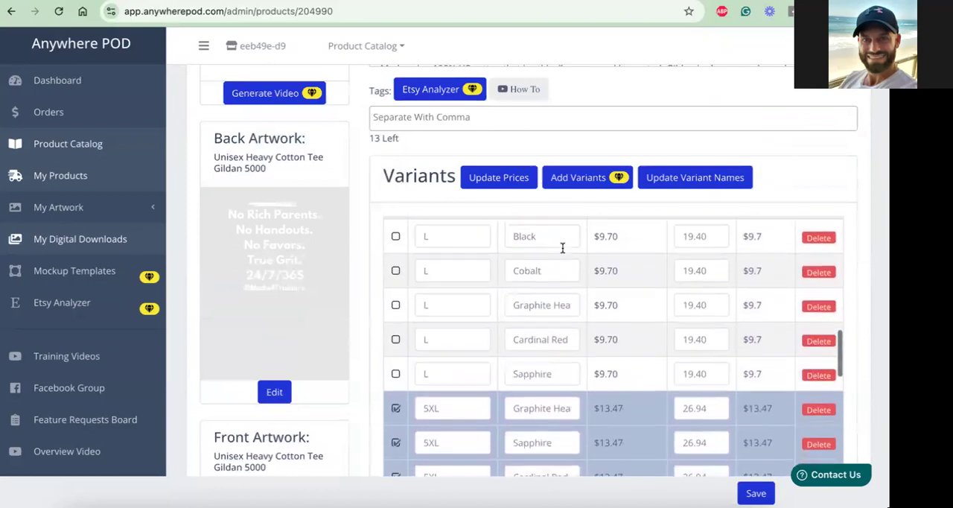
left_click(820, 402)
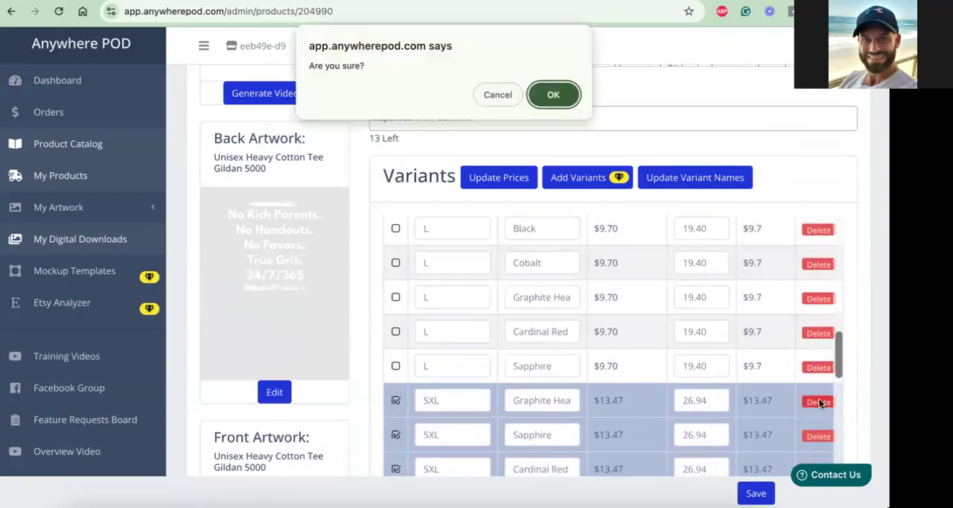
left_click(553, 94)
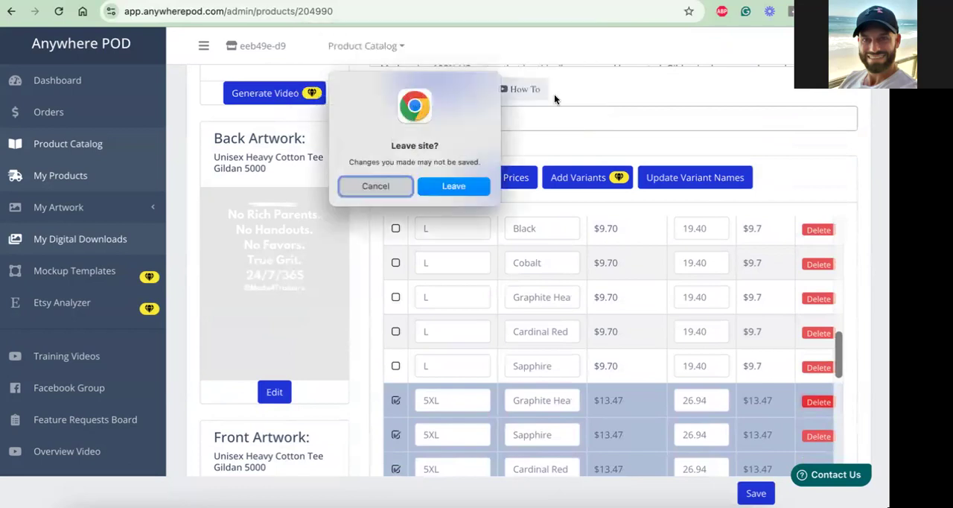
left_click(454, 188)
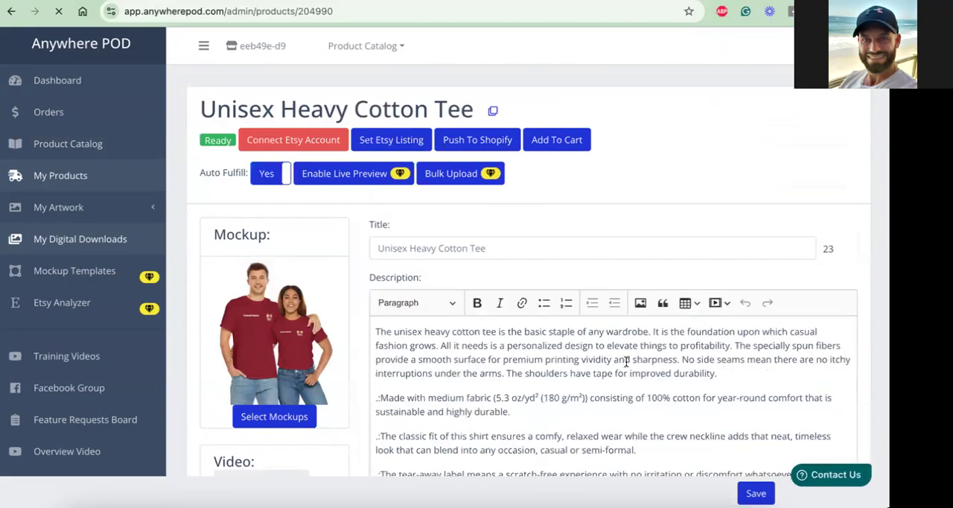
Review the reloaded product's description and variants, and save the product
scroll(625, 361, "down", 1)
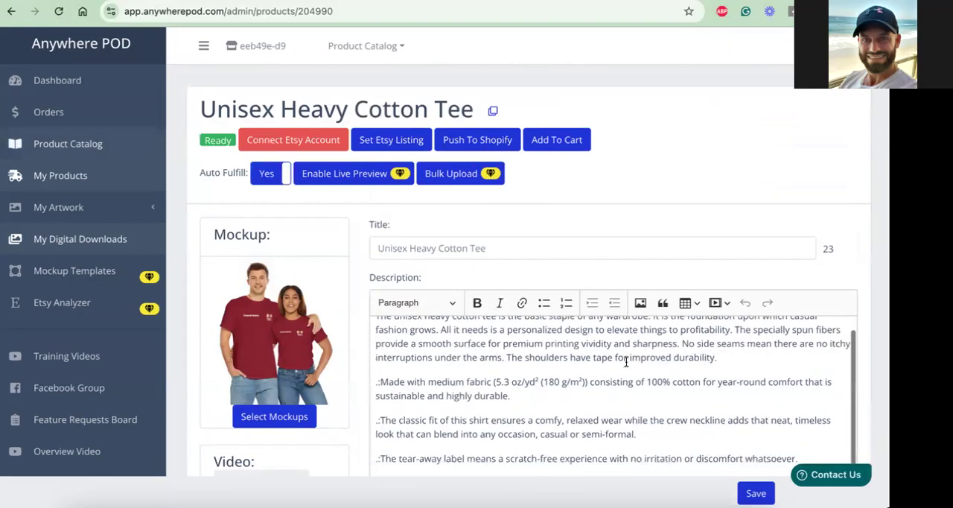
scroll(626, 361, "down", 5)
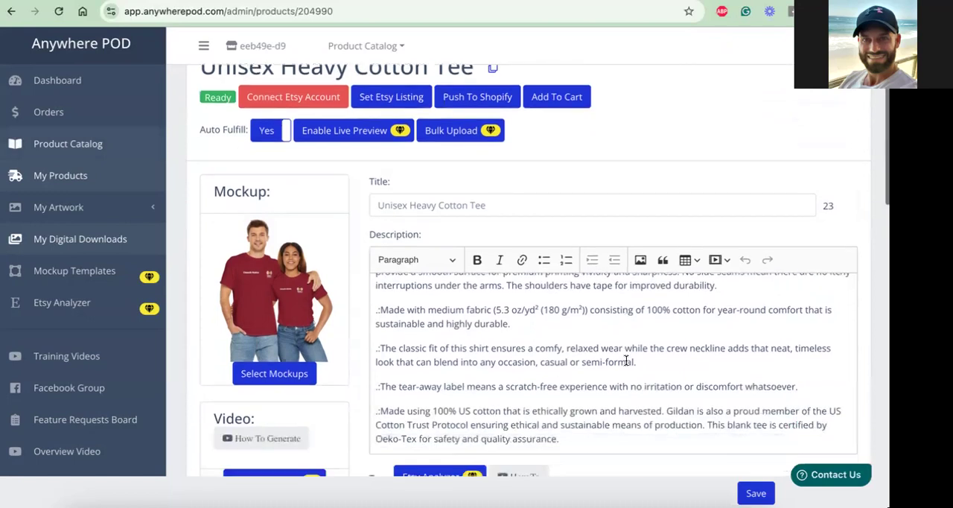
scroll(625, 360, "down", 4)
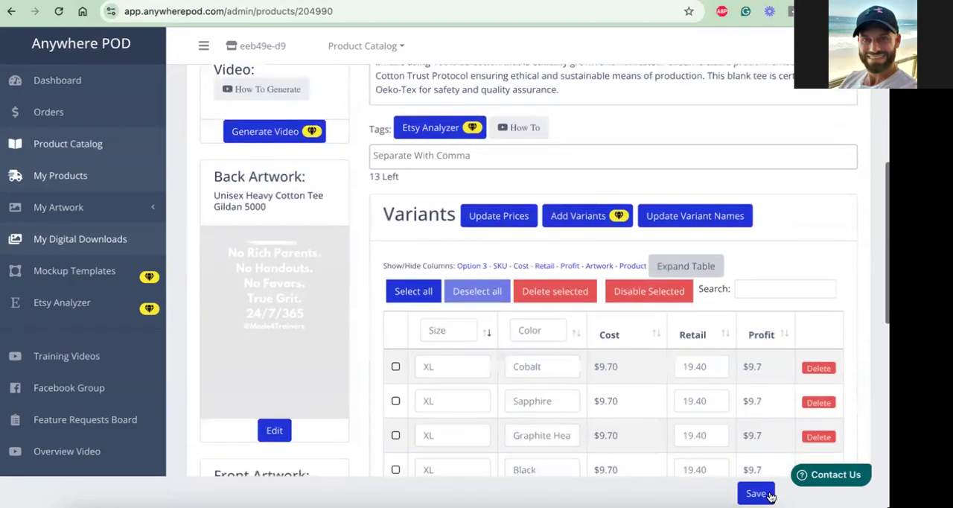
left_click(754, 493)
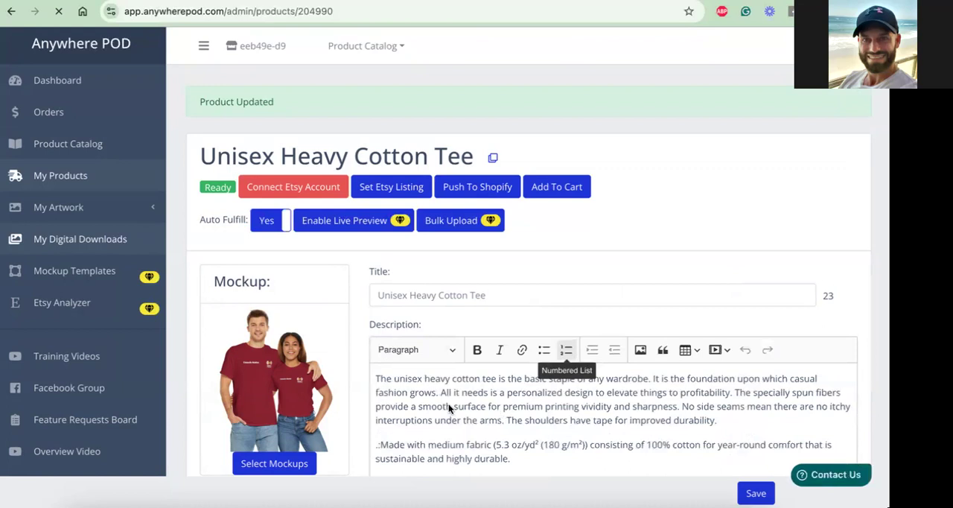
Select the 5XL variants in Sapphire, Cardinal Red and Black in the variants table
scroll(504, 411, "down", 1)
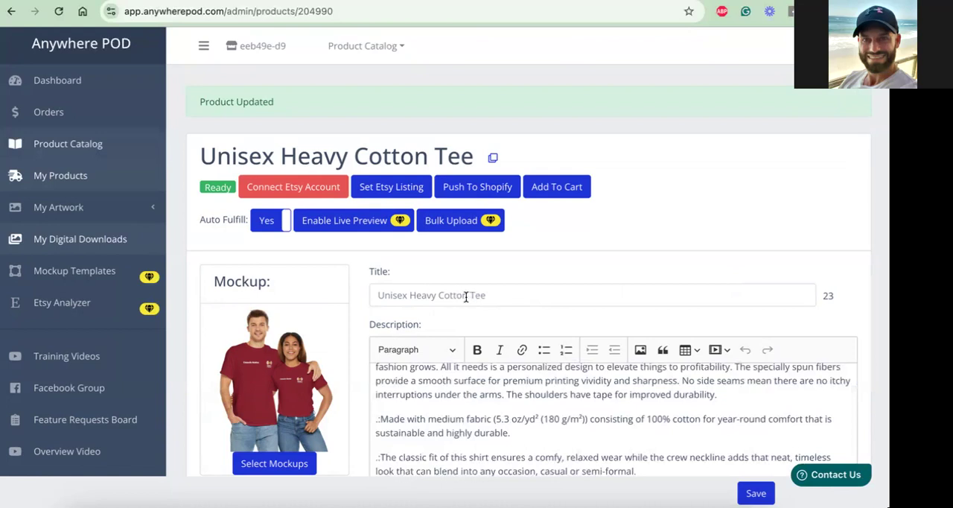
scroll(466, 296, "down", 4)
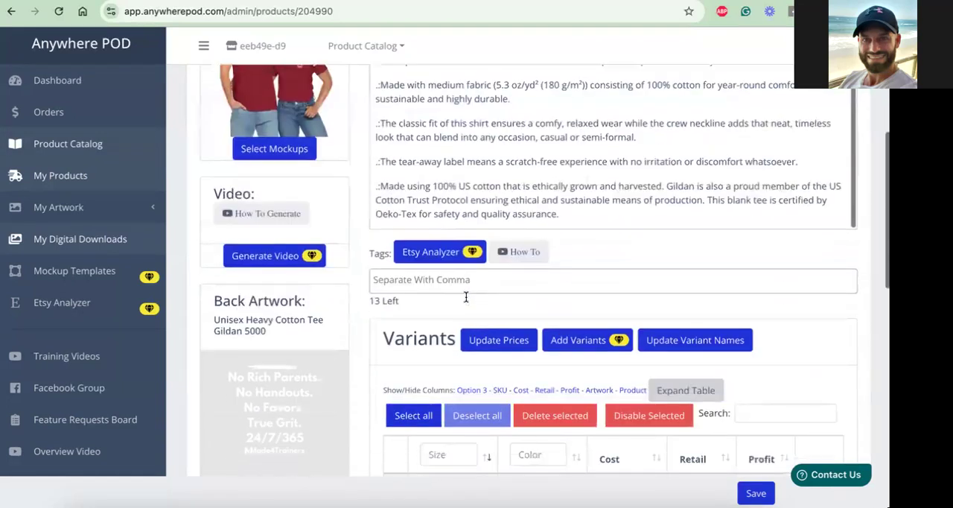
scroll(466, 296, "down", 1)
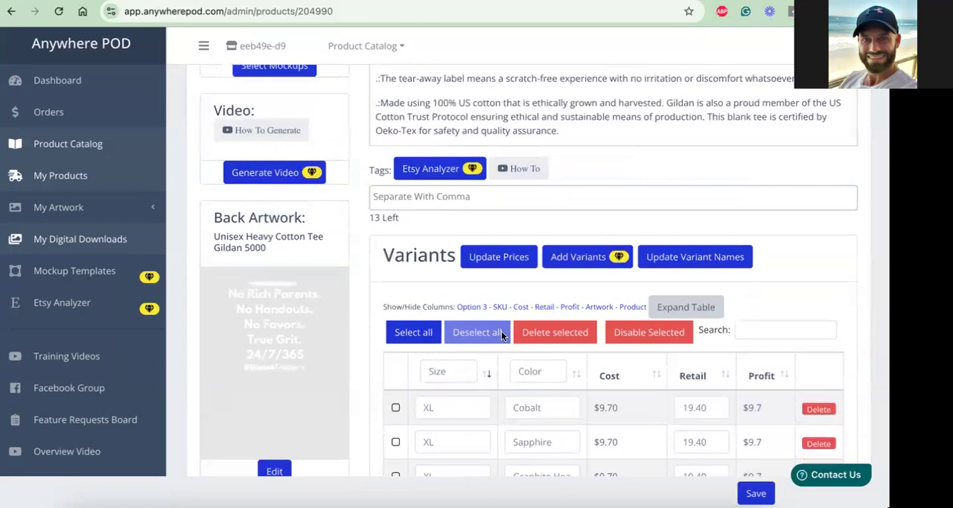
scroll(522, 333, "down", 5)
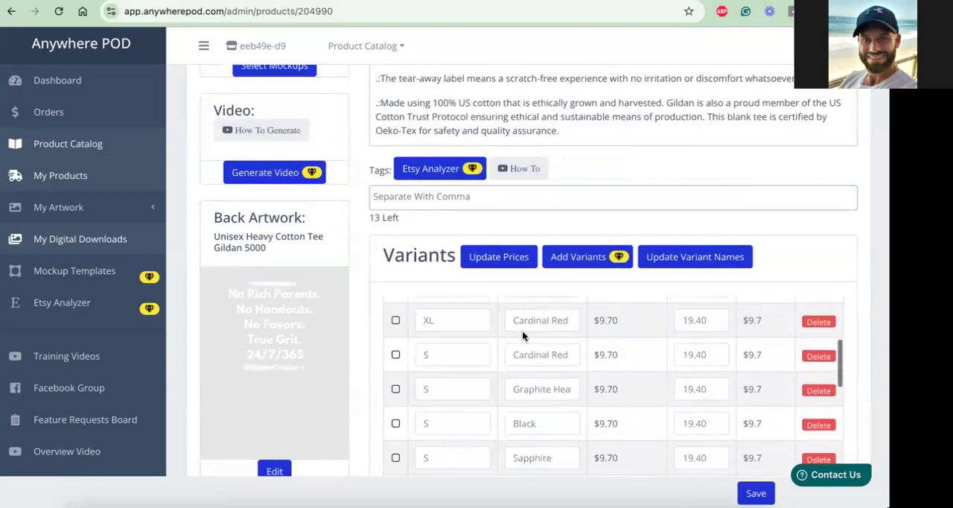
scroll(522, 330, "down", 10)
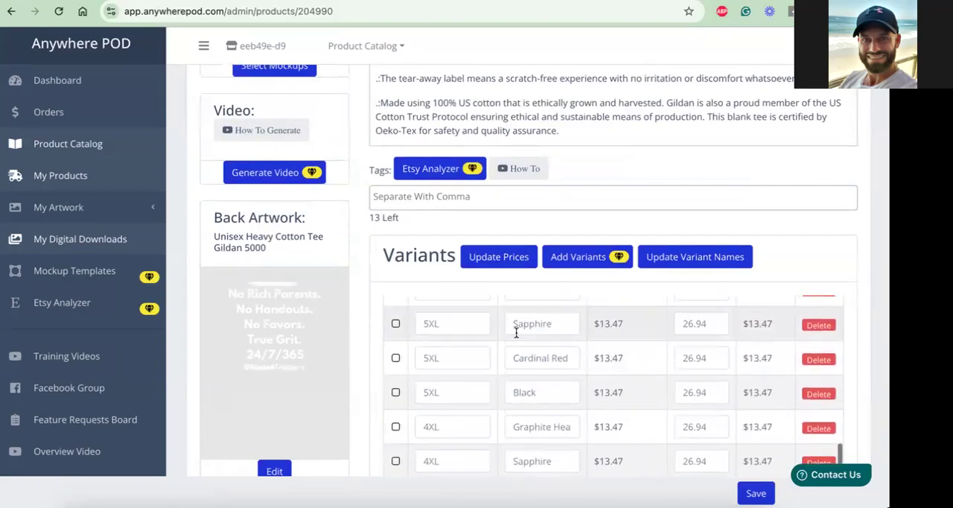
left_click(395, 324)
left_click(396, 358)
left_click(396, 393)
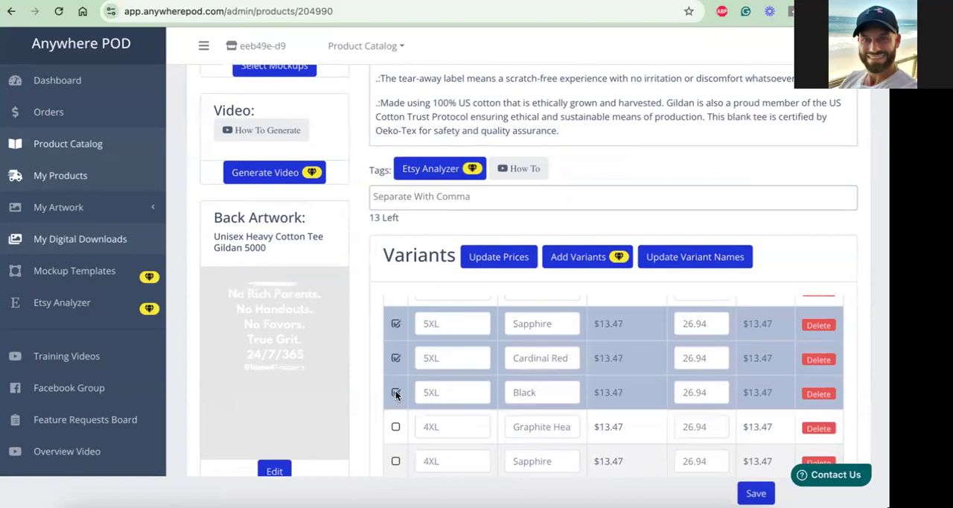
Extend the variant selection with the 4XL shirts in Graphite Heather, Sapphire, Cardinal Red and Black
left_click(396, 427)
scroll(395, 387, "down", 3)
left_click(396, 359)
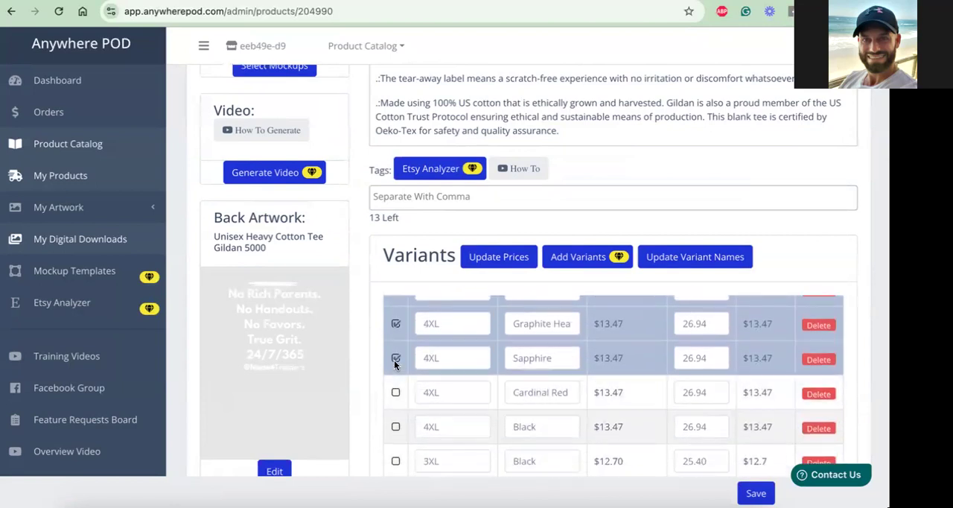
left_click(396, 392)
left_click(395, 427)
Extend the variant selection with the 3XL shirts in Black, Sapphire, Graphite Heather, Cobalt and Cardinal Red
scroll(402, 461, "down", 4)
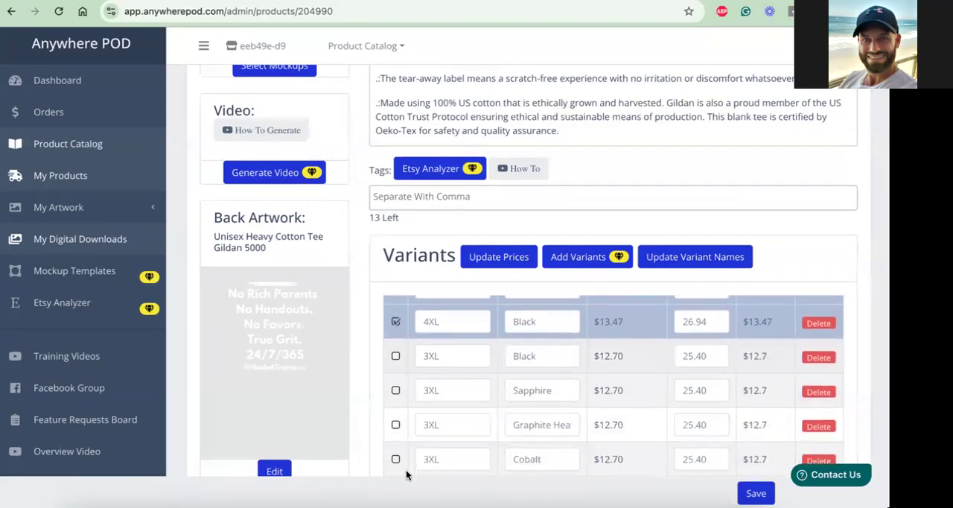
left_click(396, 310)
left_click(396, 344)
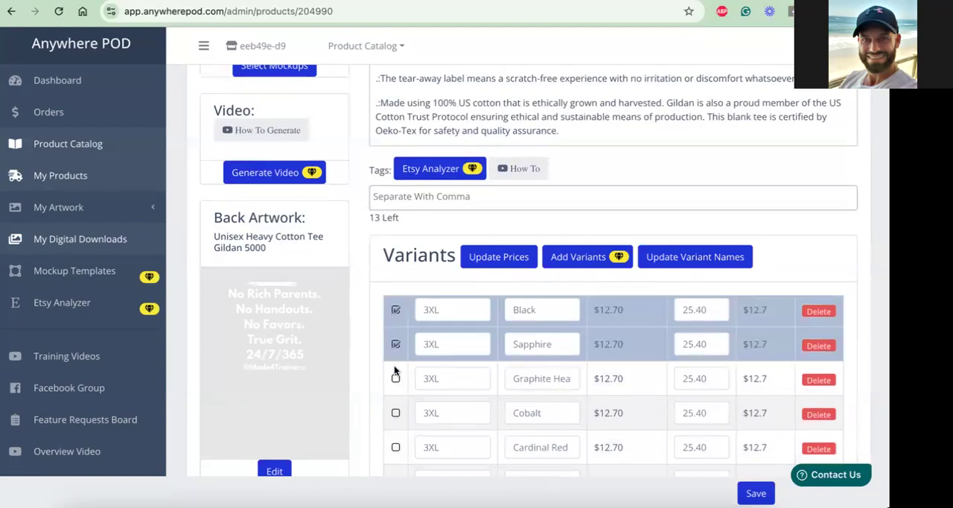
left_click(396, 379)
left_click(395, 413)
left_click(396, 447)
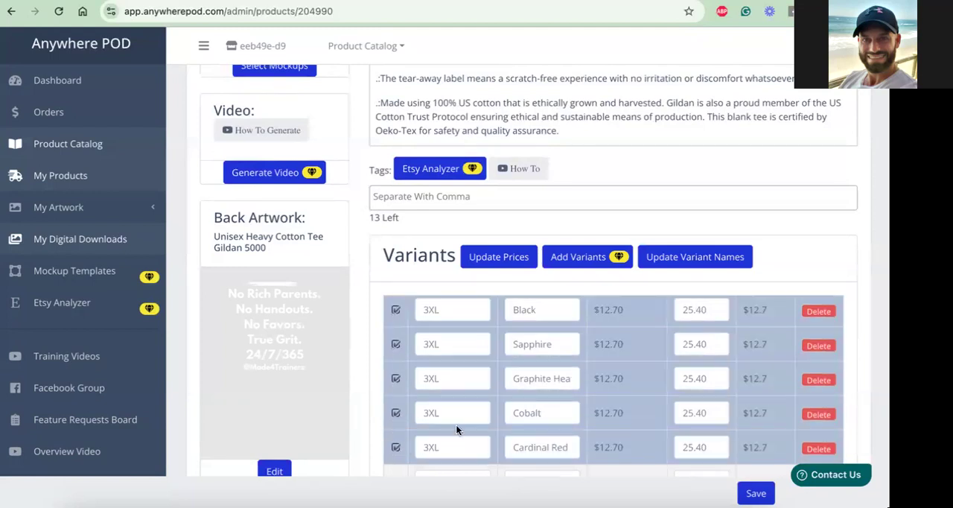
Delete the selected 3XL, 4XL and 5XL variants from the product and confirm the deletion
scroll(456, 425, "down", 3)
scroll(456, 429, "down", 4)
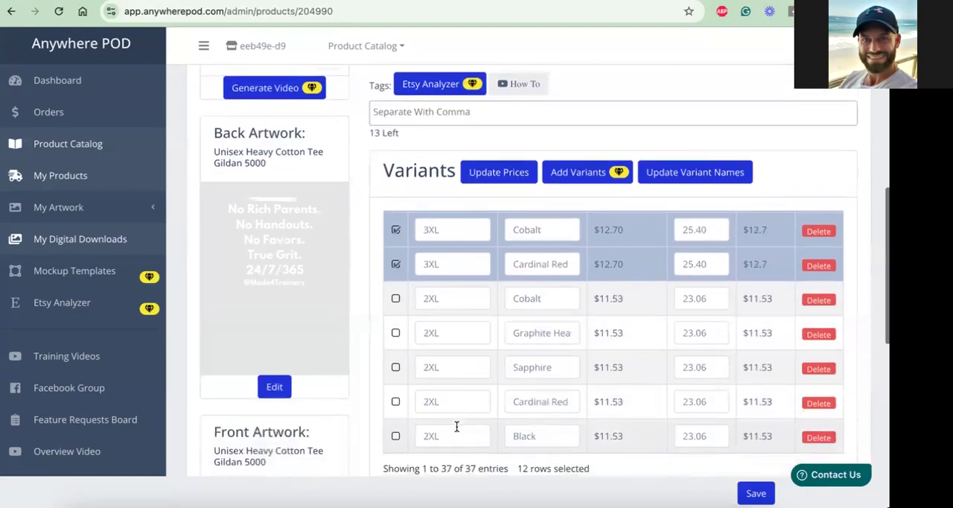
scroll(549, 209, "up", 10)
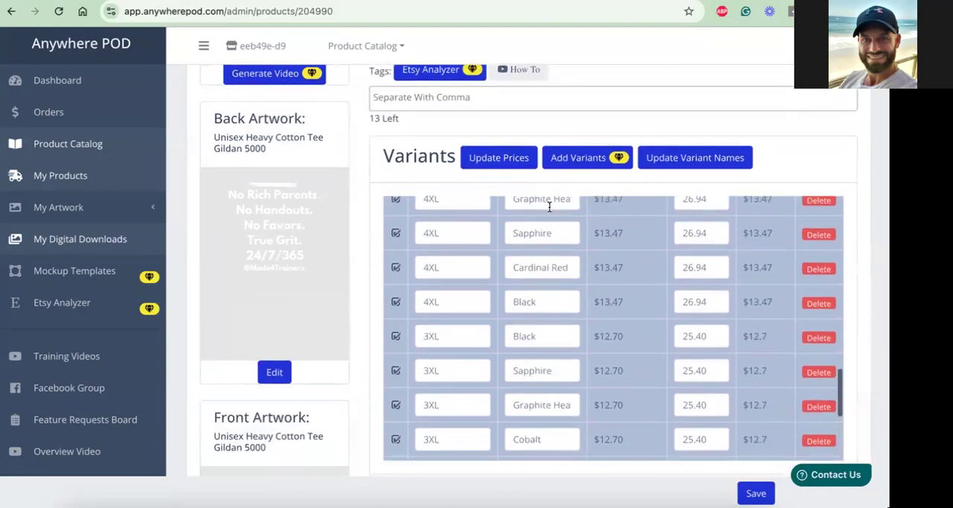
scroll(549, 213, "up", 10)
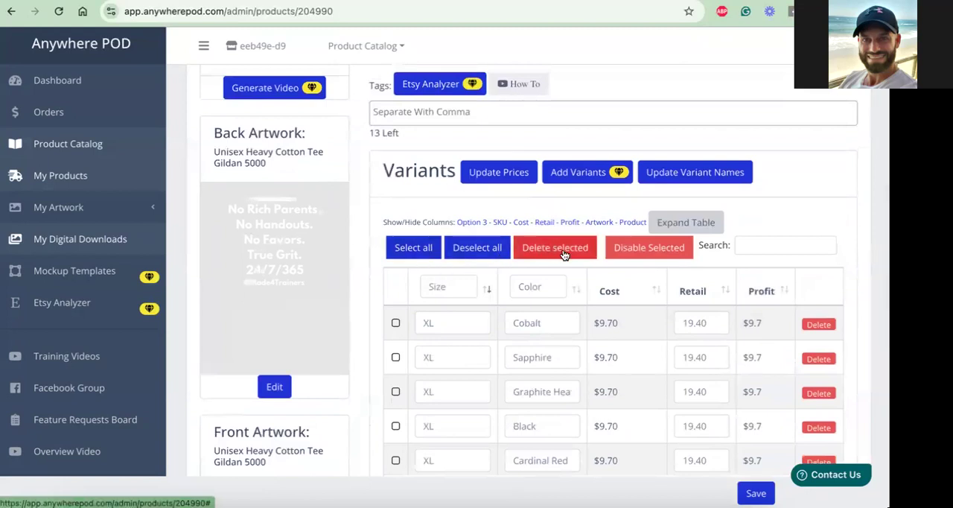
left_click(563, 253)
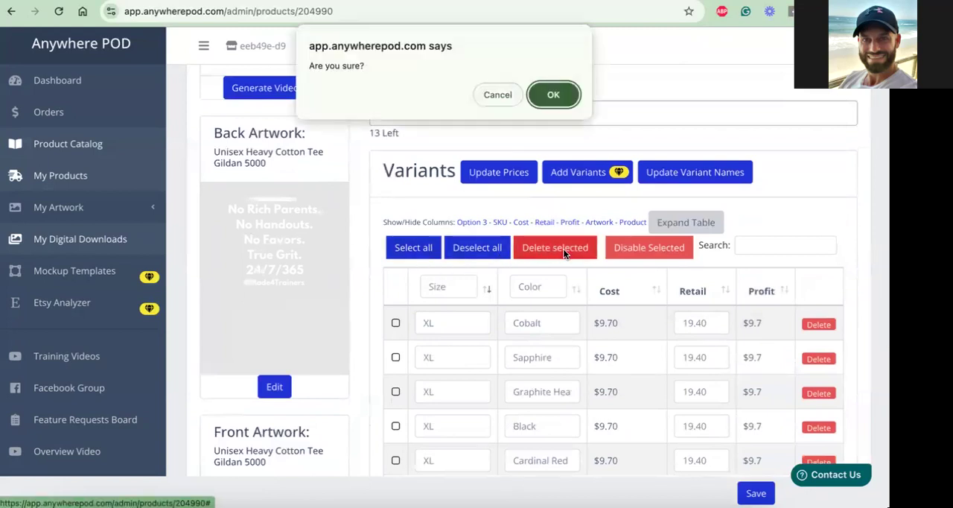
left_click(557, 97)
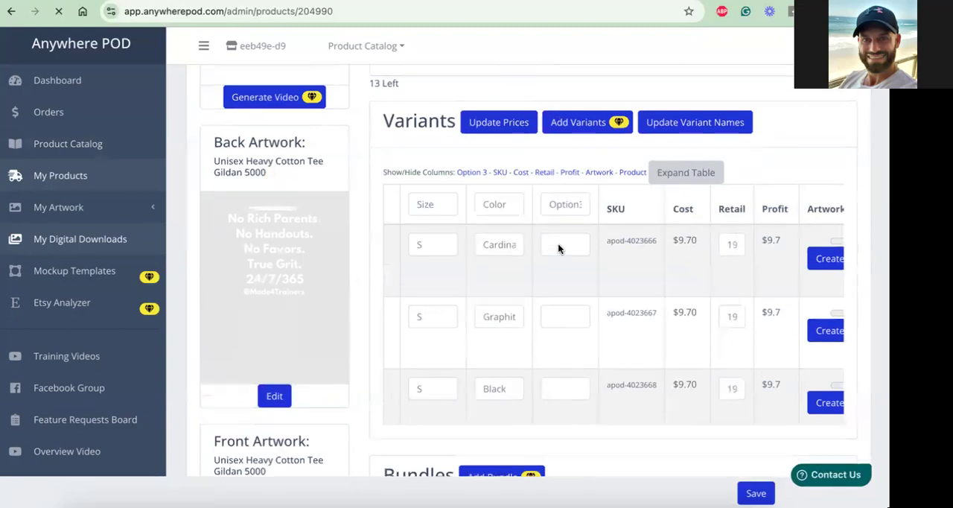
Review the remaining variants, supplier details, description and artwork on the product page
scroll(559, 249, "down", 2)
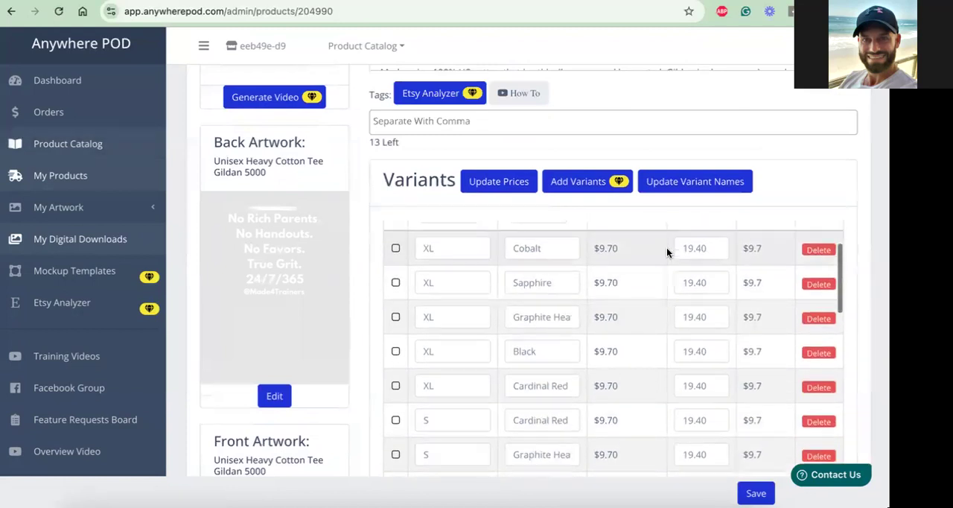
scroll(667, 247, "up", 2)
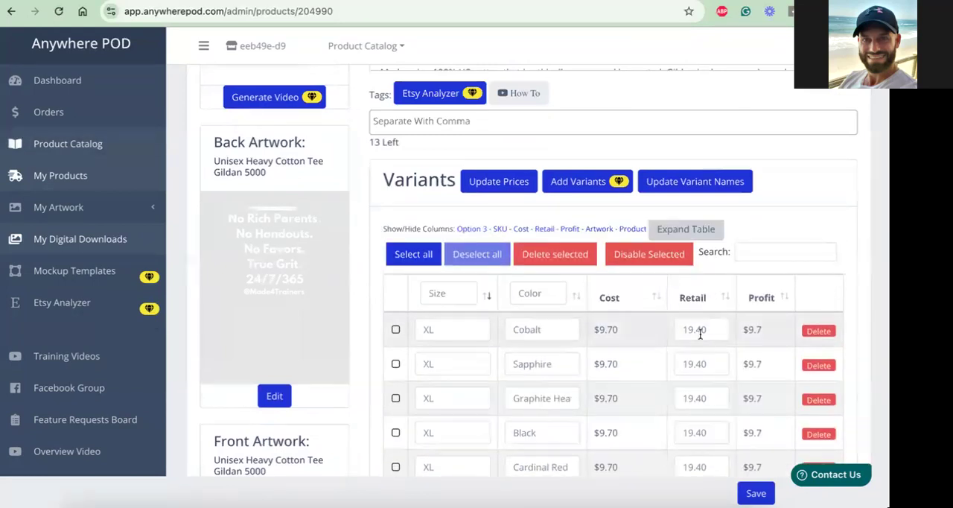
scroll(700, 328, "down", 10)
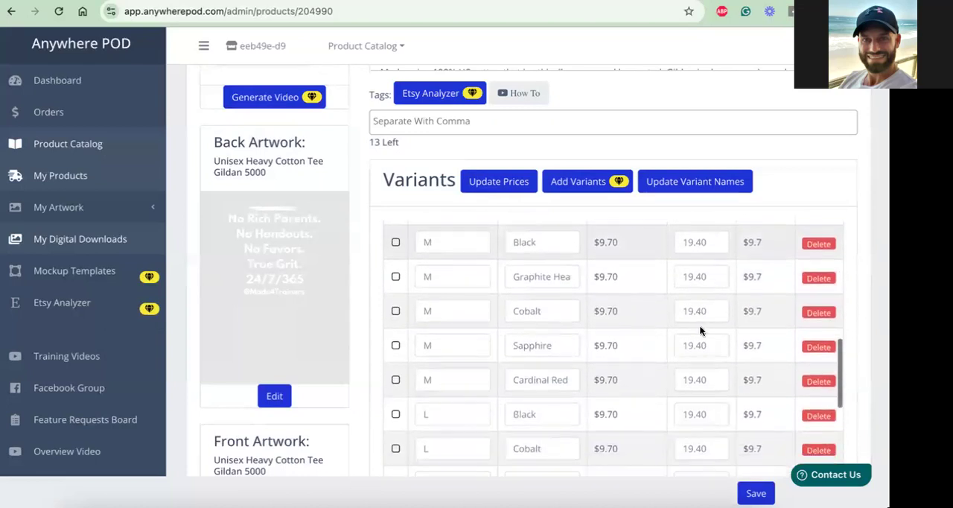
scroll(700, 328, "down", 8)
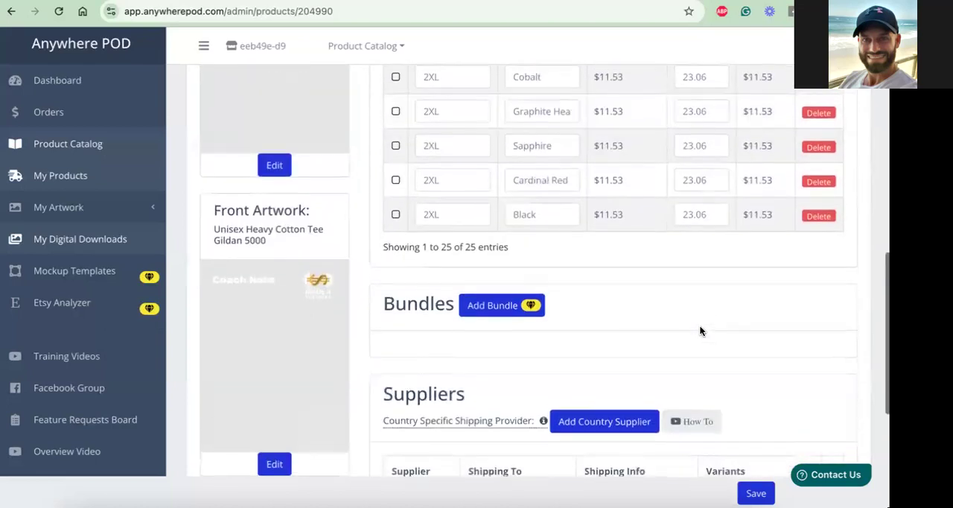
scroll(699, 325, "down", 5)
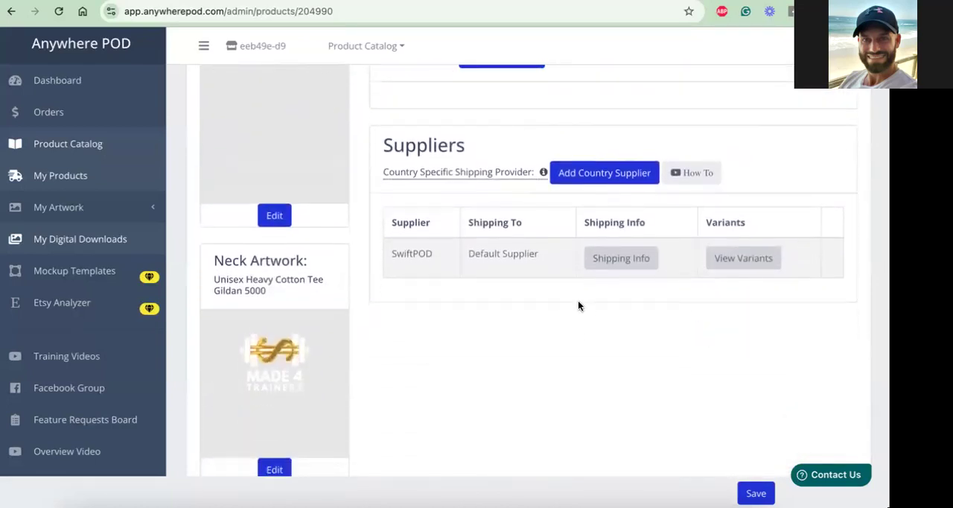
scroll(579, 305, "up", 20)
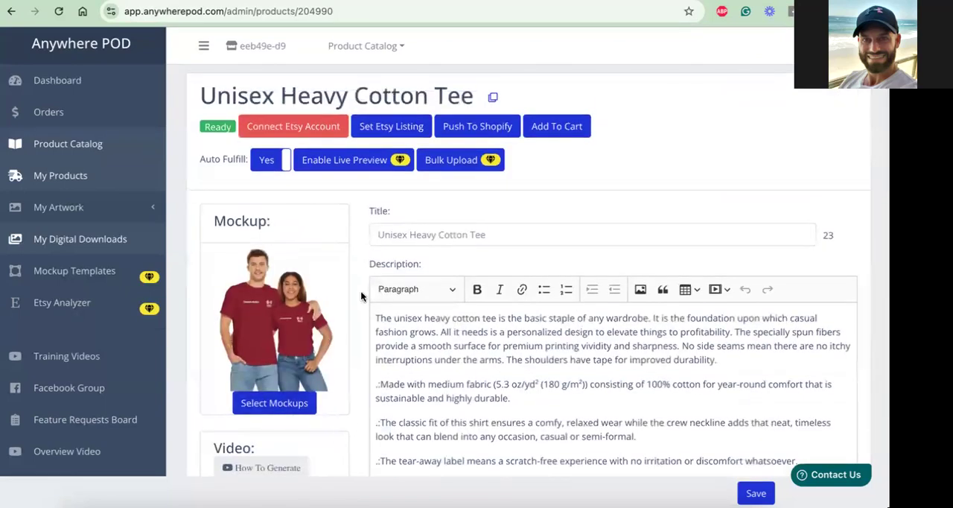
scroll(360, 296, "down", 3)
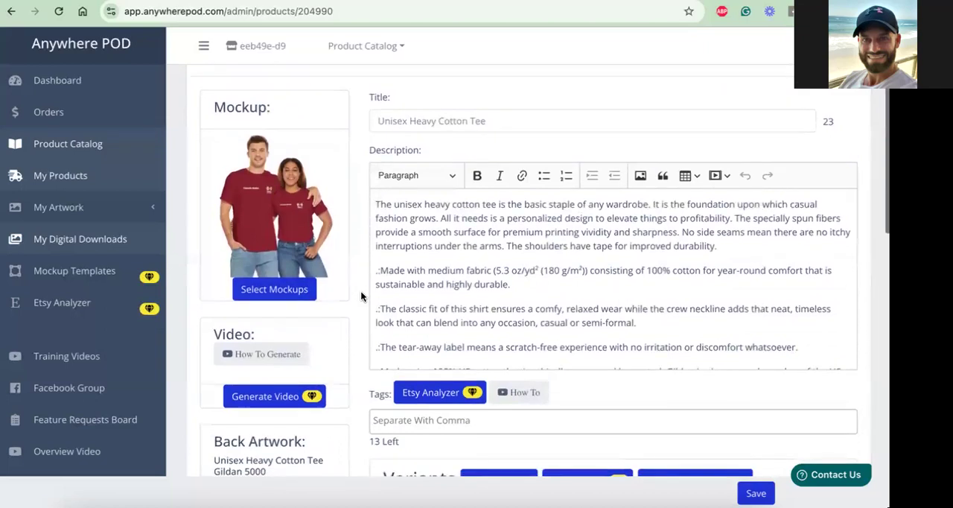
scroll(360, 296, "down", 8)
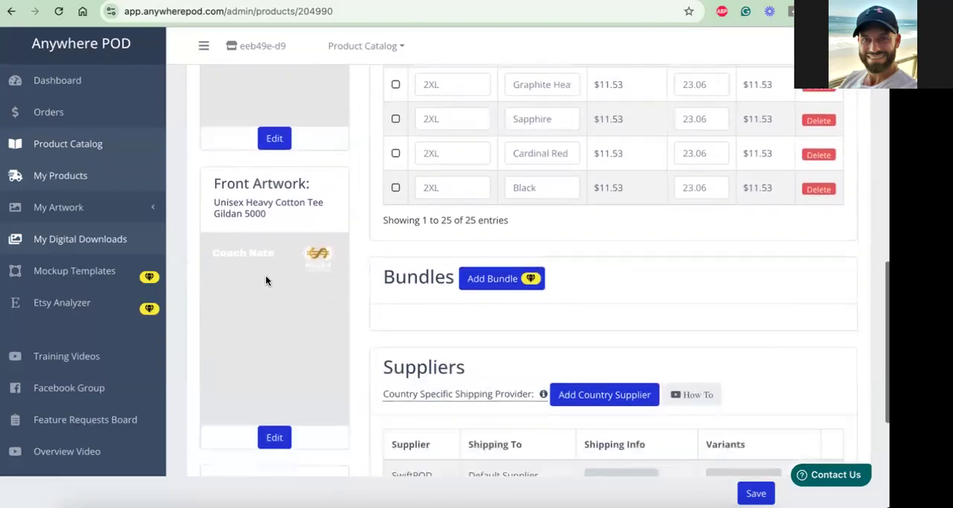
Open the front artwork for editing and select the coach name text layer beside the logo
left_click(276, 438)
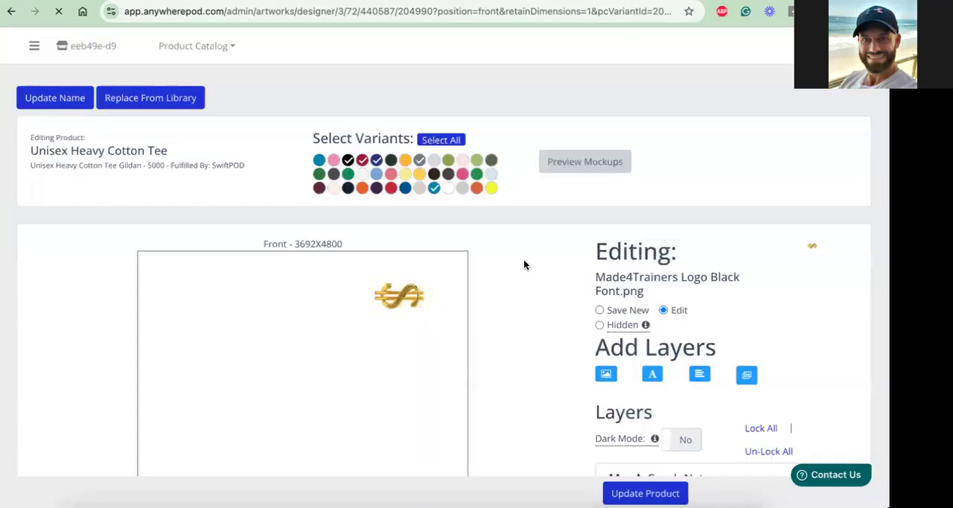
left_click(237, 283)
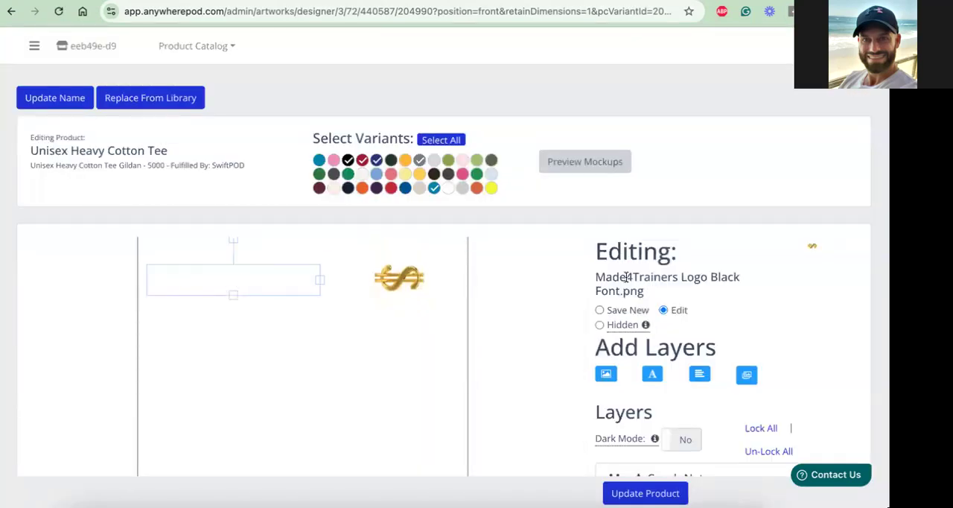
scroll(782, 344, "down", 2)
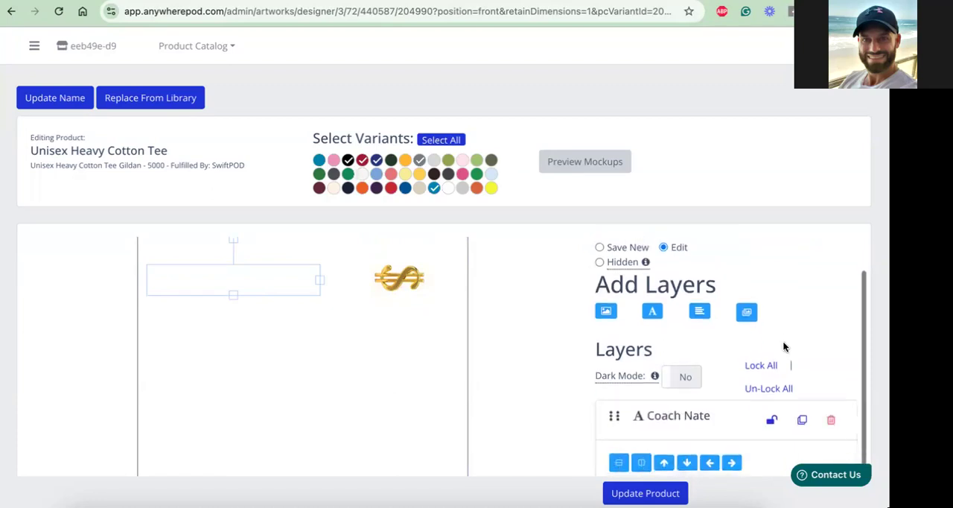
scroll(783, 344, "down", 4)
Try left alignment on the coach name text layer and return it to Center
left_click(802, 412)
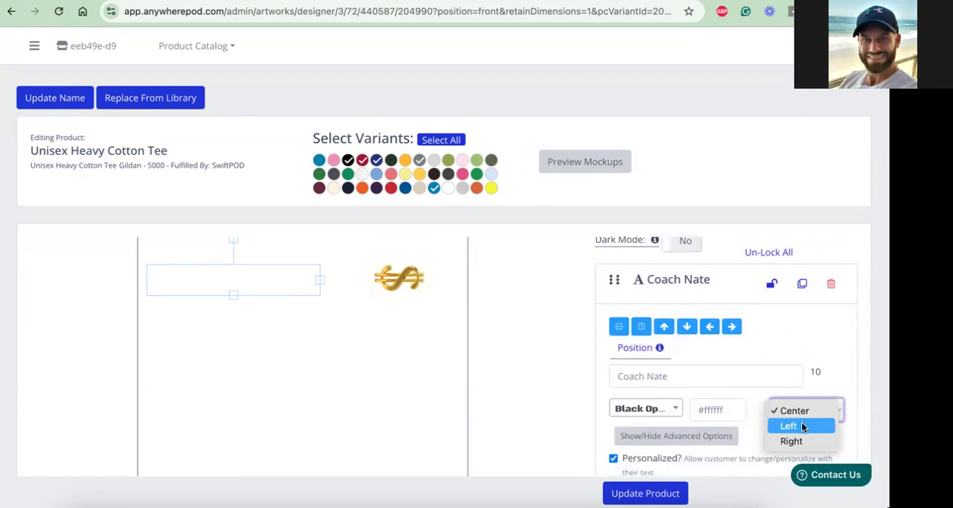
left_click(803, 426)
left_click(804, 409)
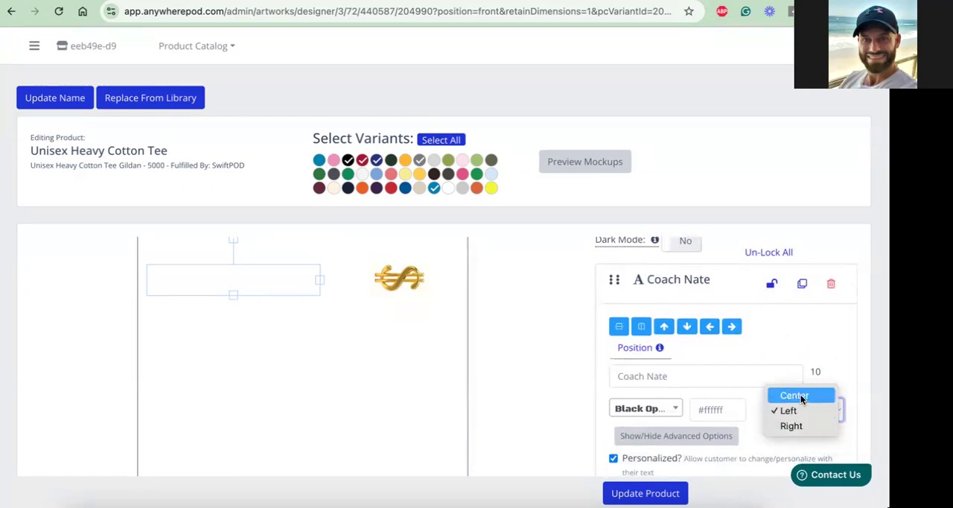
left_click(795, 395)
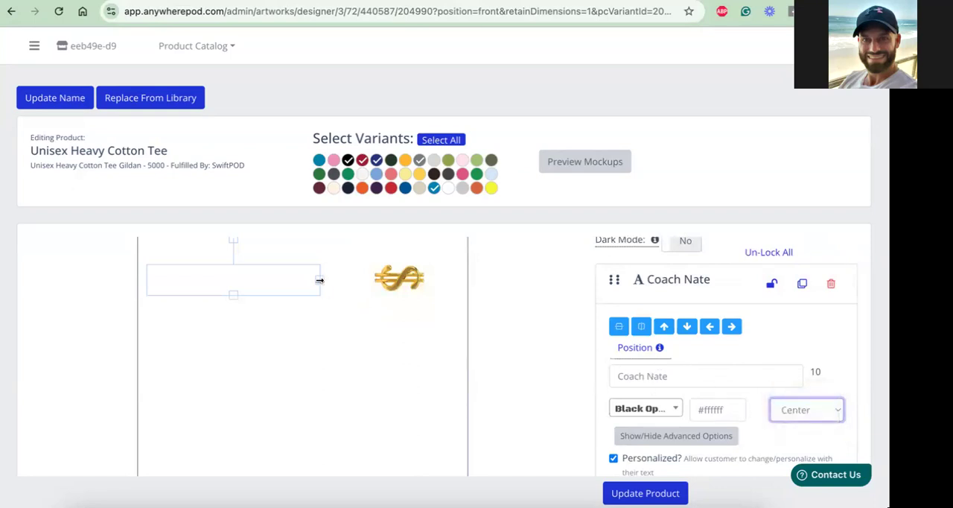
mouse_move(320, 280)
left_mouse_down()
mouse_move(332, 279)
mouse_move(305, 279)
mouse_move(320, 280)
left_mouse_up()
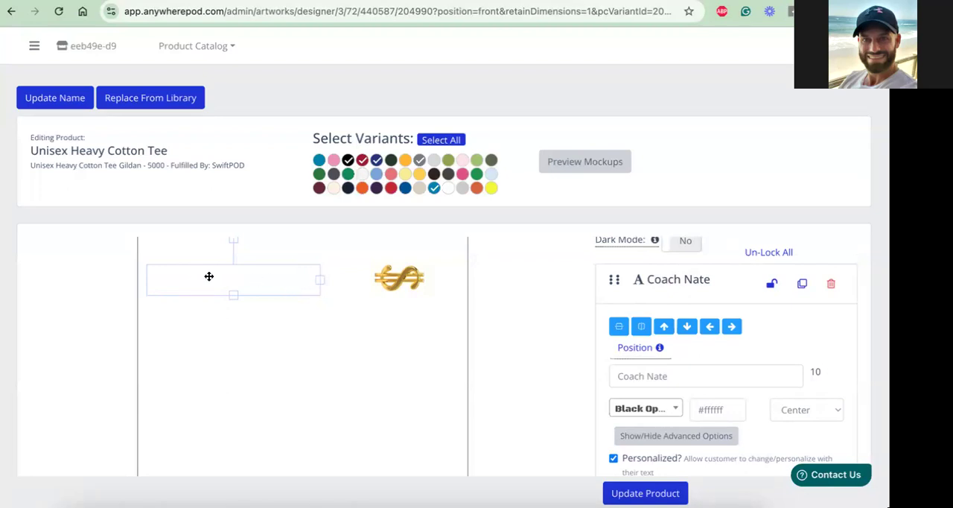
Examine the coach name layer's personalization, font size and option title settings, and preview the front artwork on the shirt mockups
scroll(677, 355, "down", 3)
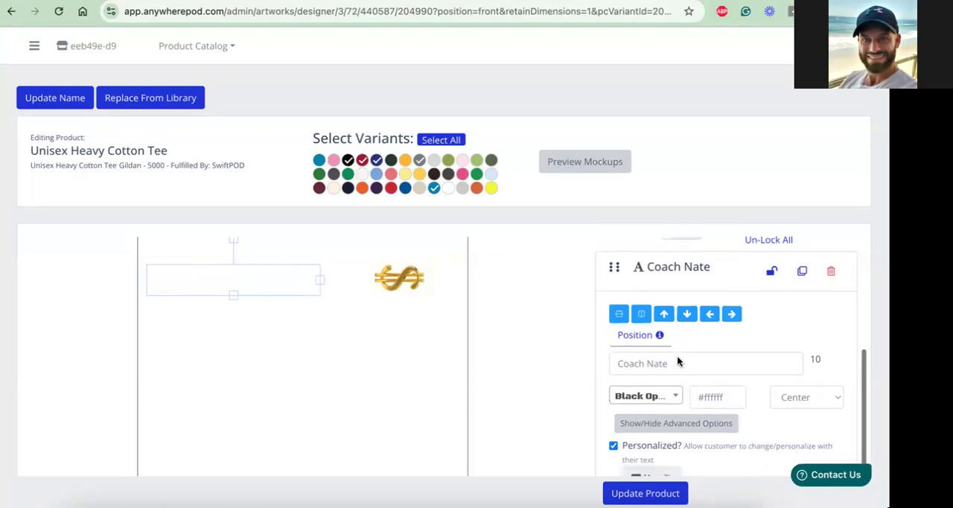
scroll(619, 432, "down", 1)
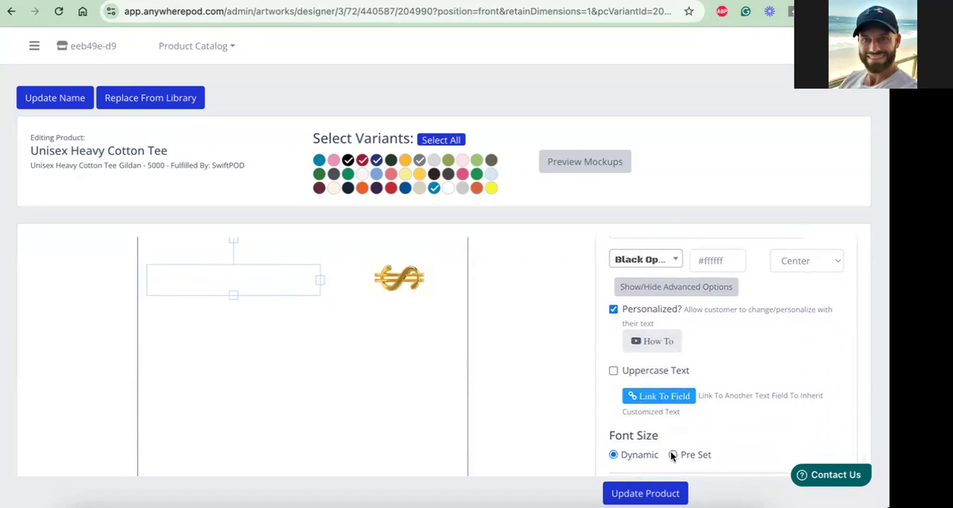
scroll(713, 366, "down", 1)
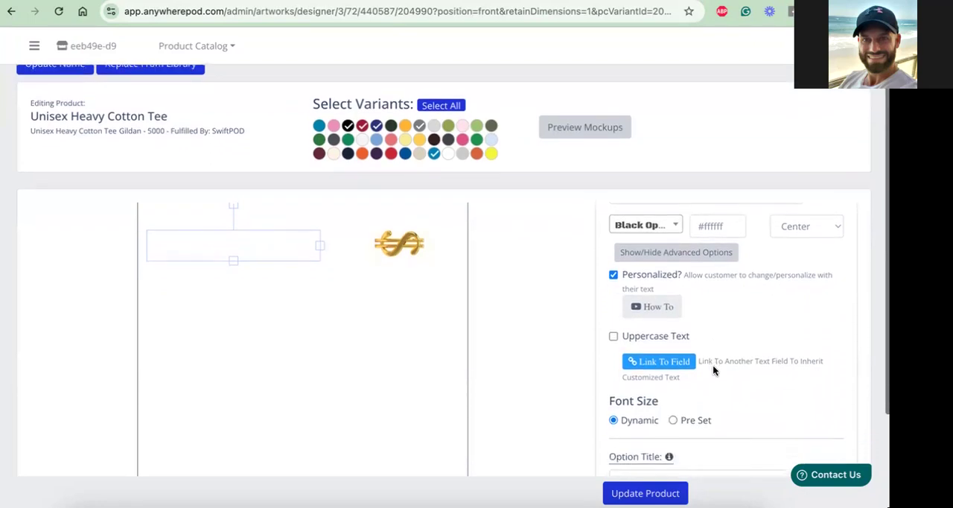
scroll(713, 370, "down", 1)
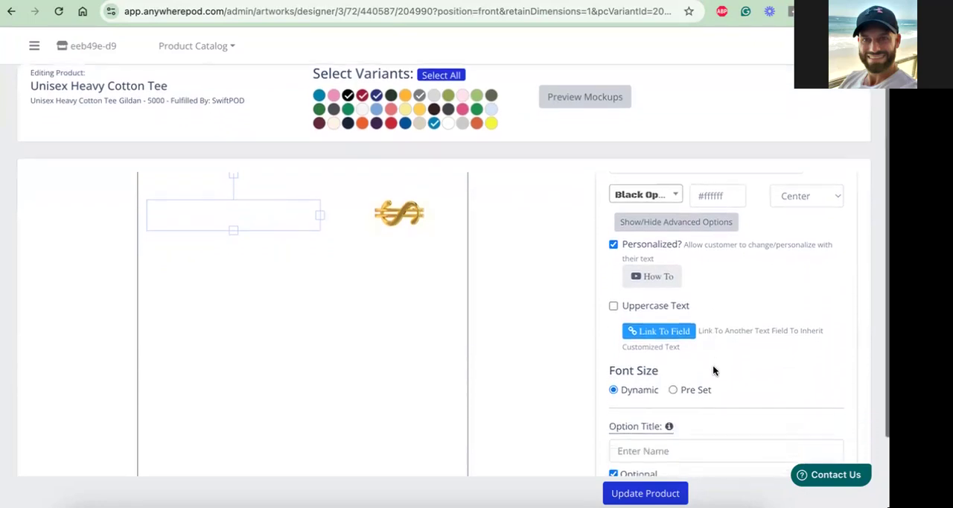
scroll(712, 371, "down", 1)
scroll(712, 372, "down", 1)
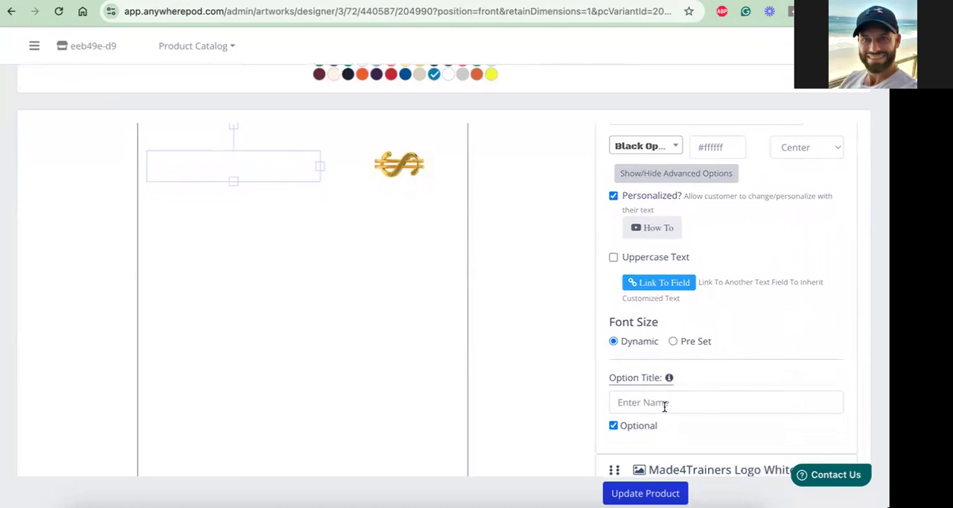
scroll(664, 404, "up", 8)
scroll(665, 412, "up", 5)
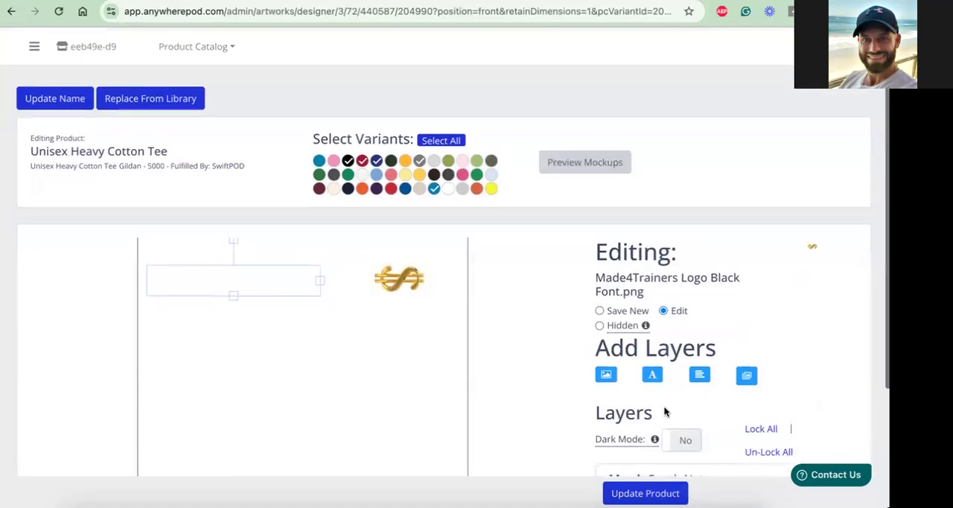
left_click(590, 167)
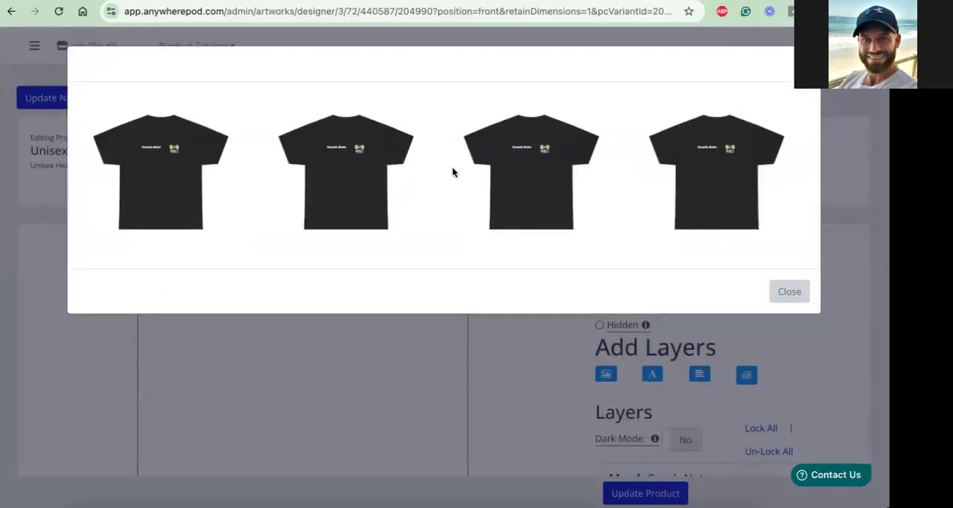
left_click(803, 64)
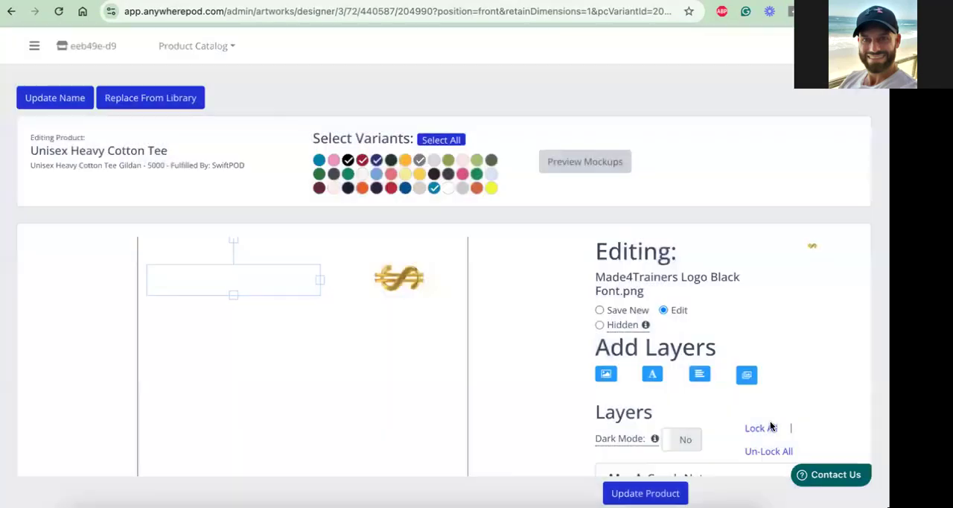
Set the coach name text layer's alignment to Left and update the product
scroll(780, 471, "down", 2)
scroll(784, 413, "down", 2)
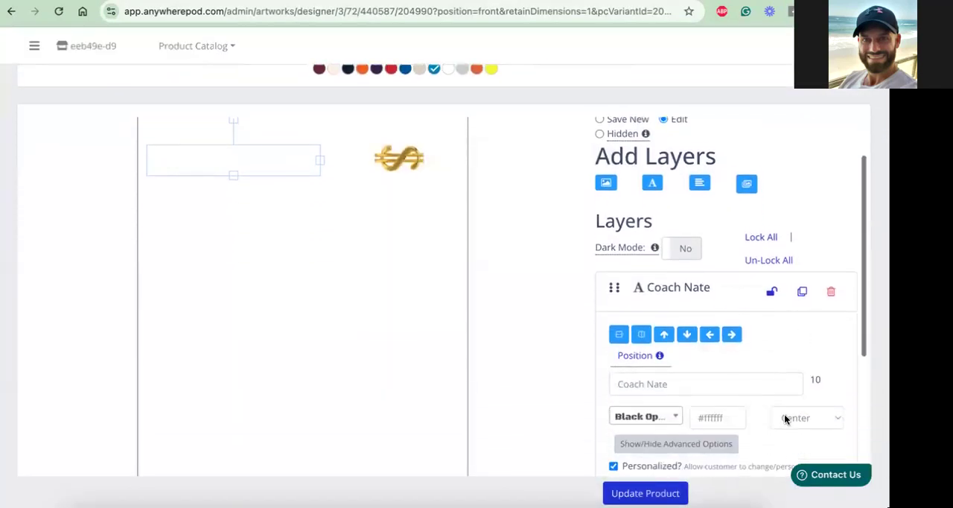
left_click(808, 408)
left_click(803, 425)
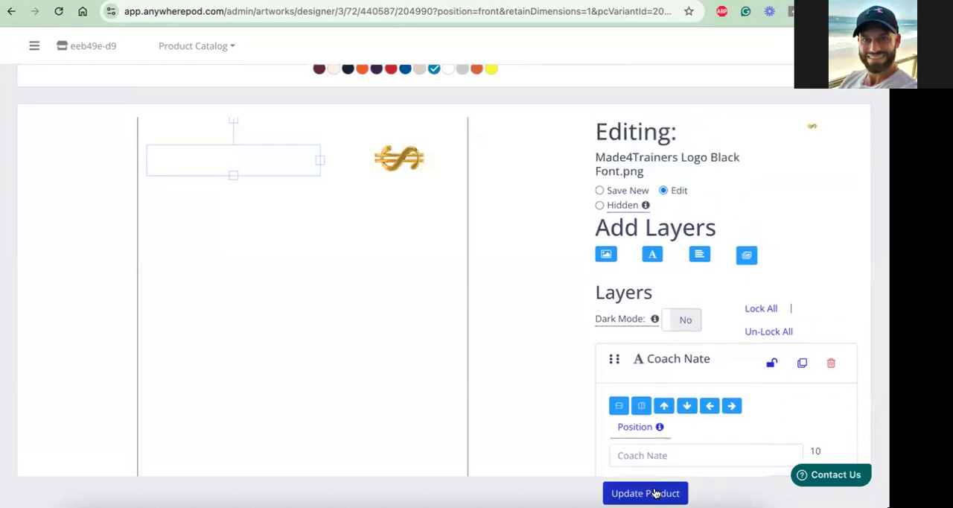
left_click(655, 492)
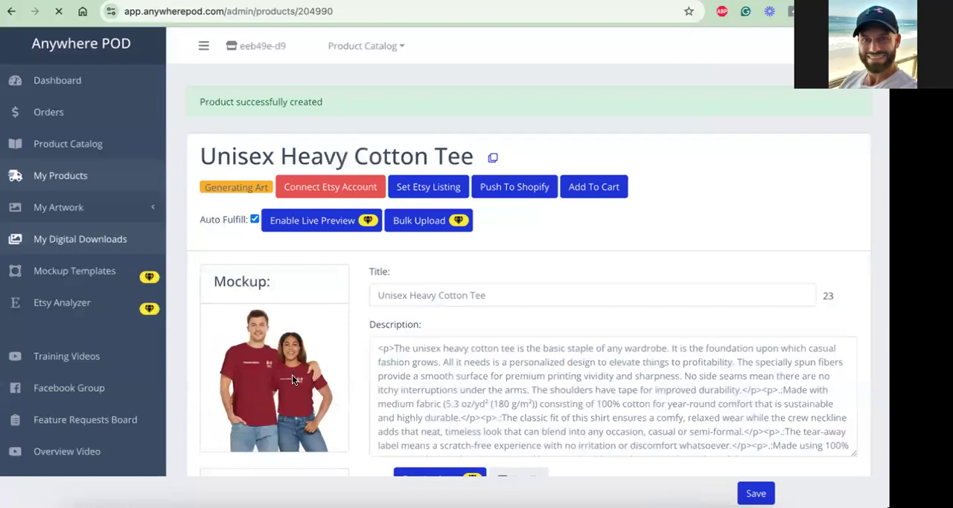
Review the updated product's mockup, variants, and back, front and neck artwork
scroll(292, 375, "down", 1)
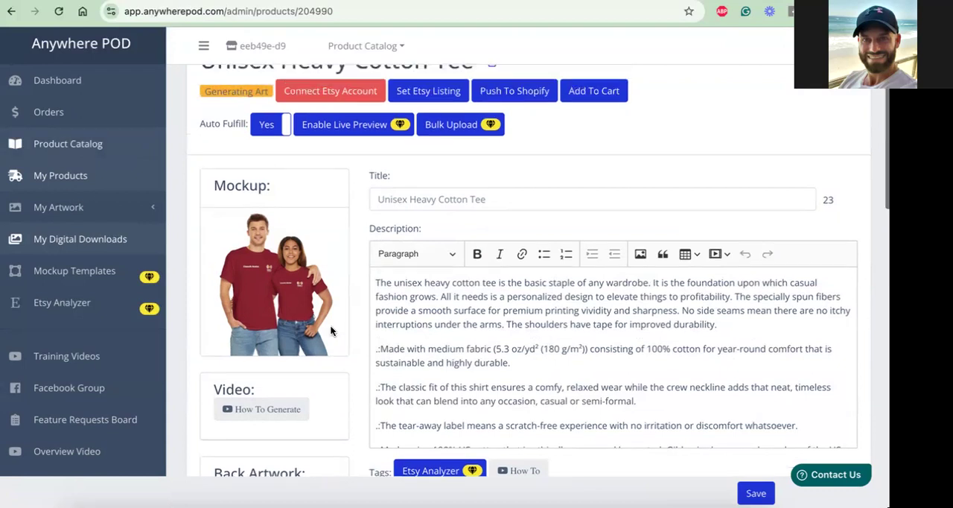
scroll(330, 325, "down", 4)
scroll(292, 303, "down", 5)
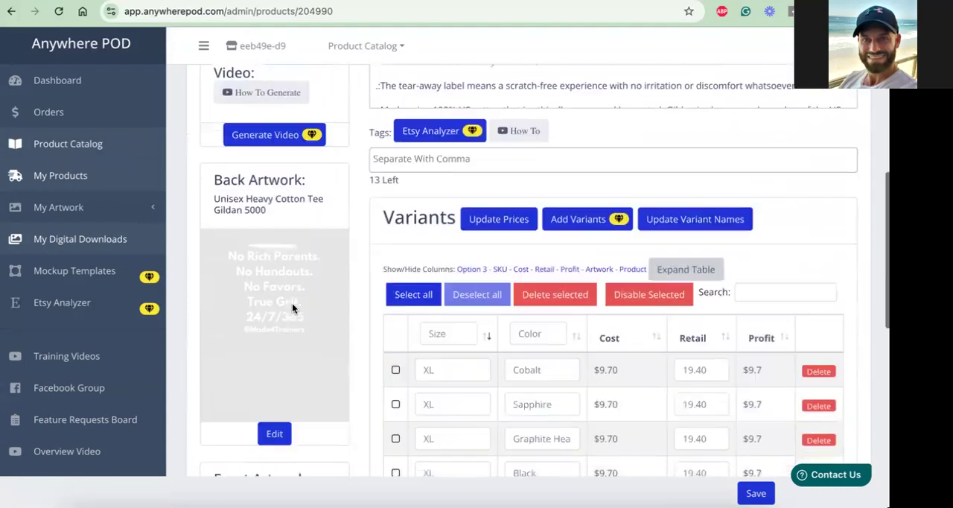
scroll(292, 303, "down", 3)
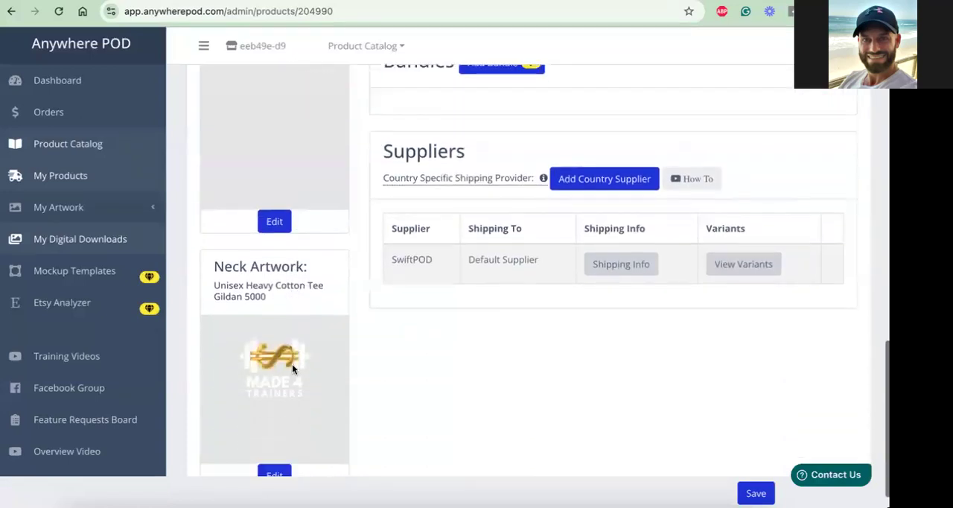
scroll(292, 364, "down", 1)
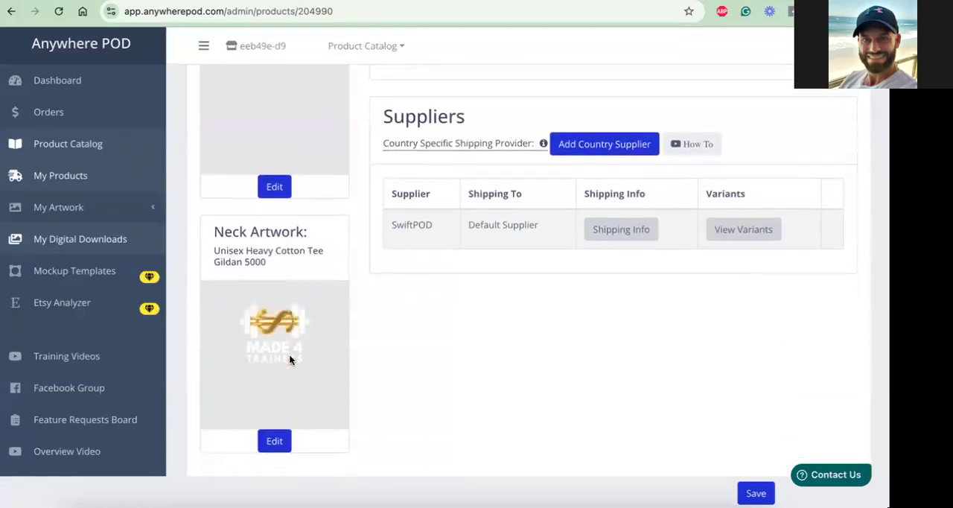
scroll(290, 360, "up", 15)
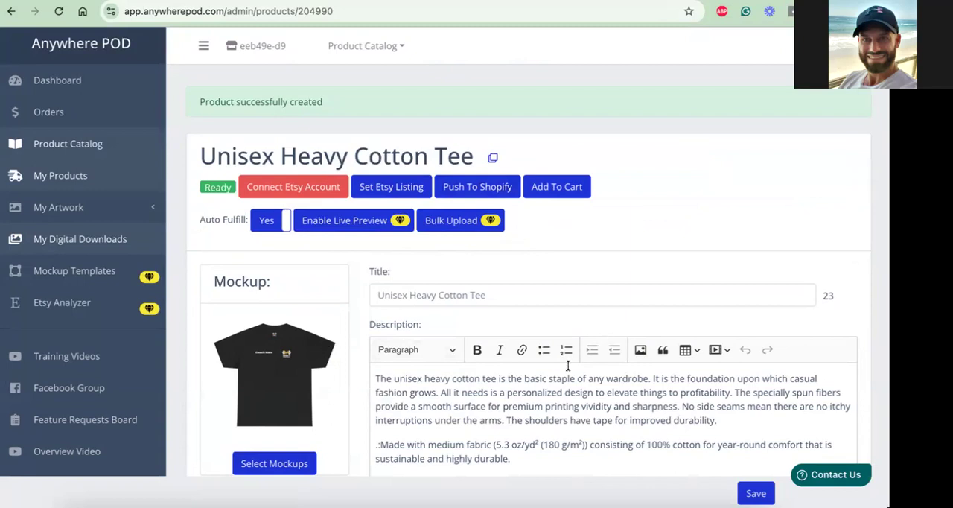
Change the product title to "Personalized T-Shirt" and save the product
scroll(568, 366, "down", 1)
triple_click(522, 298)
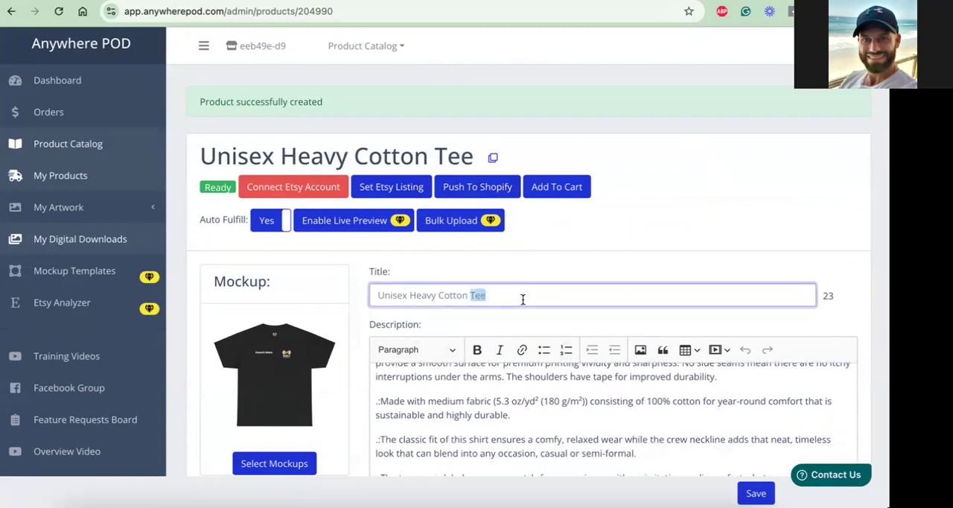
type("Personal")
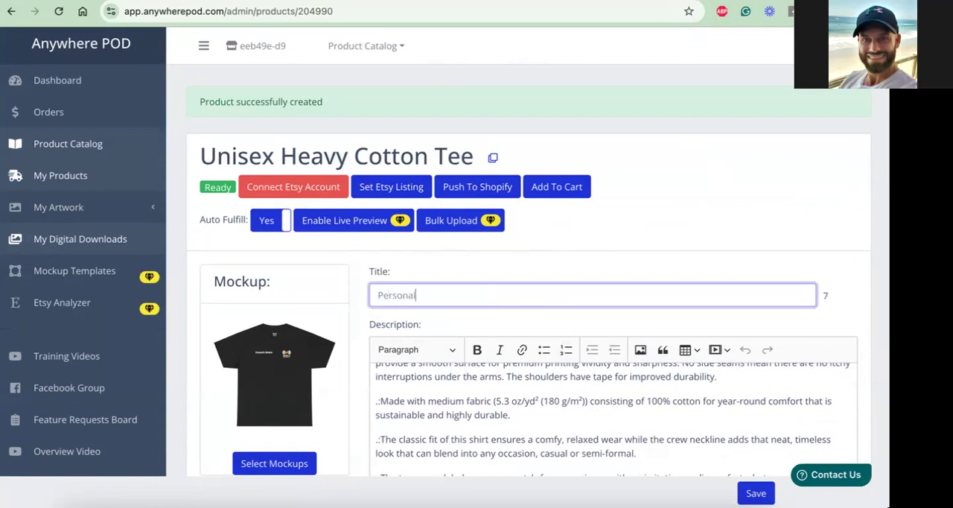
type("ised T-Shirt")
left_click(756, 493)
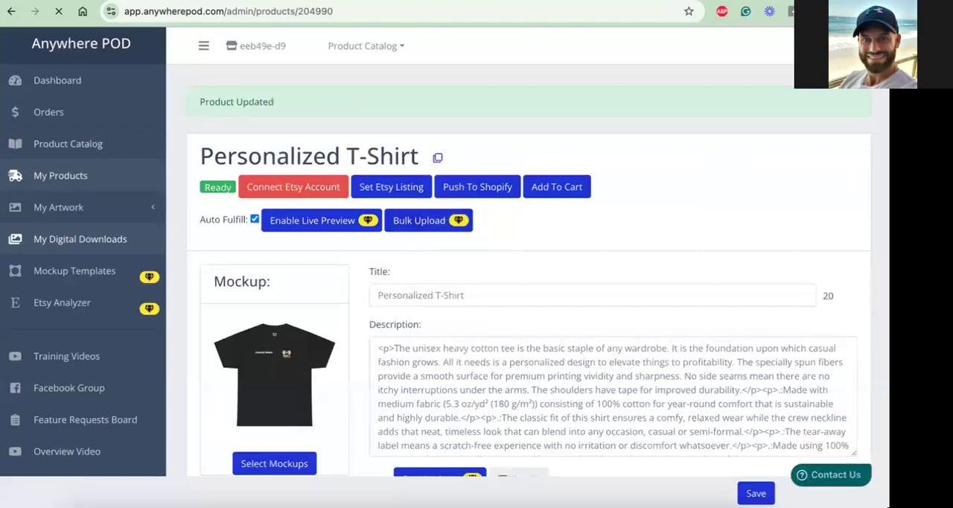
Switch to Printify, select the API Anywhere POD store and review its placeholder products
left_click(223, 1)
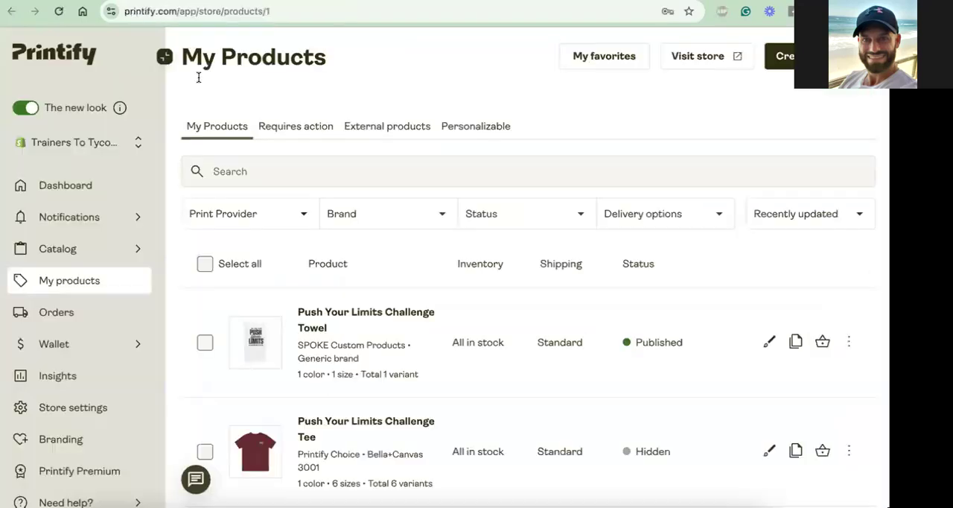
left_click(96, 146)
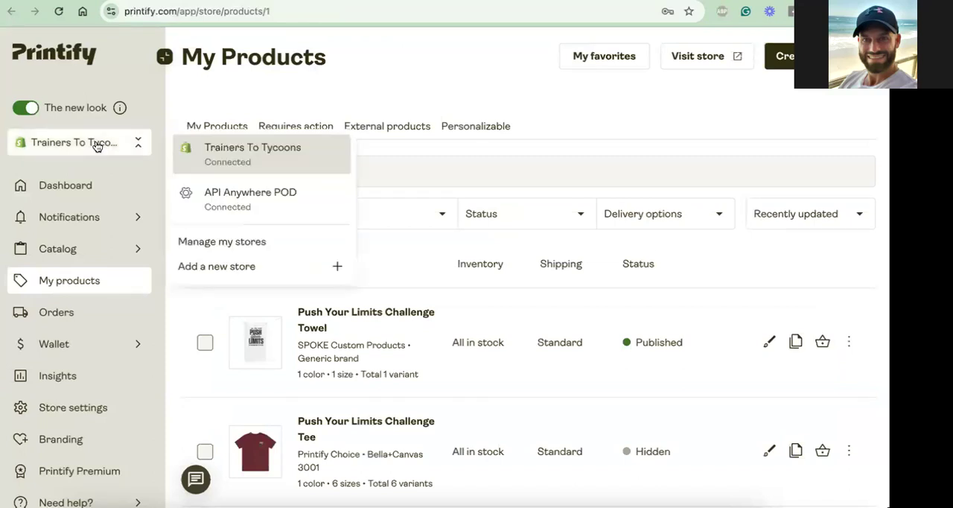
left_click(231, 194)
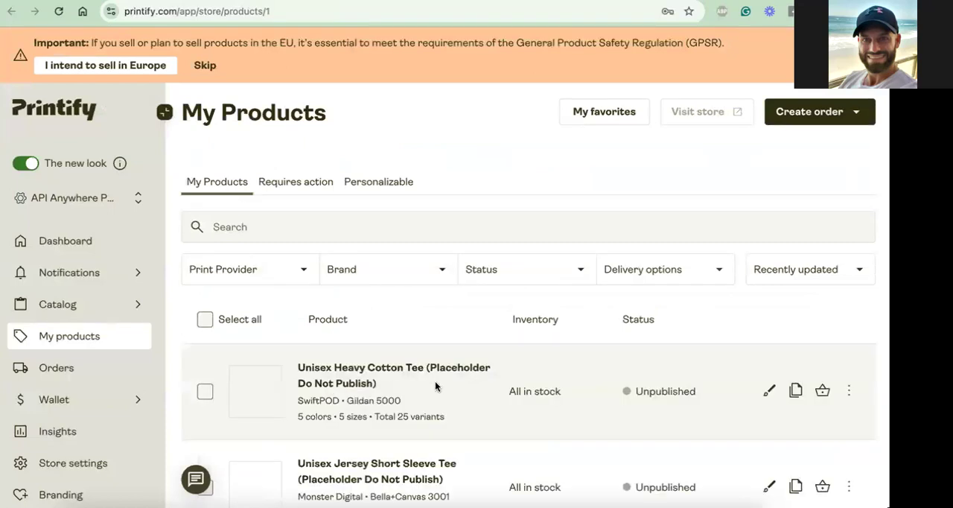
scroll(418, 383, "down", 1)
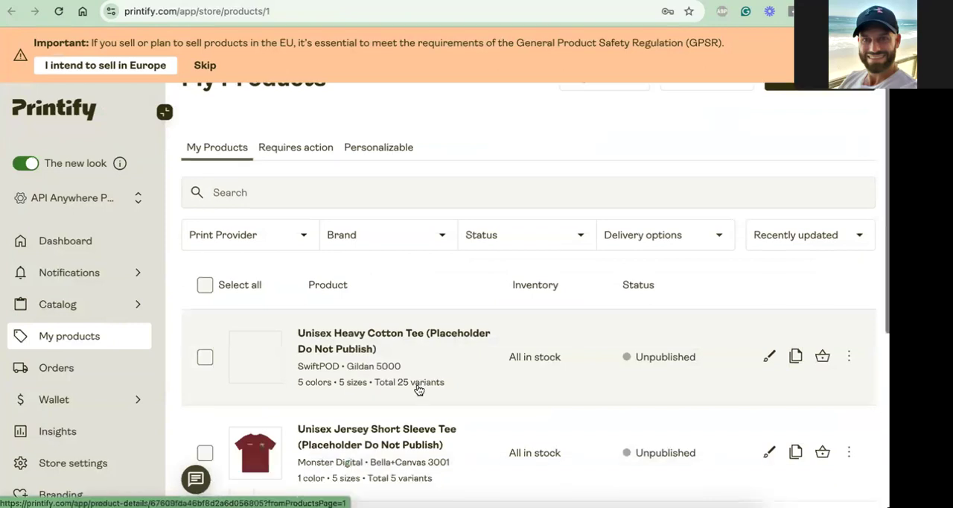
scroll(390, 409, "down", 2)
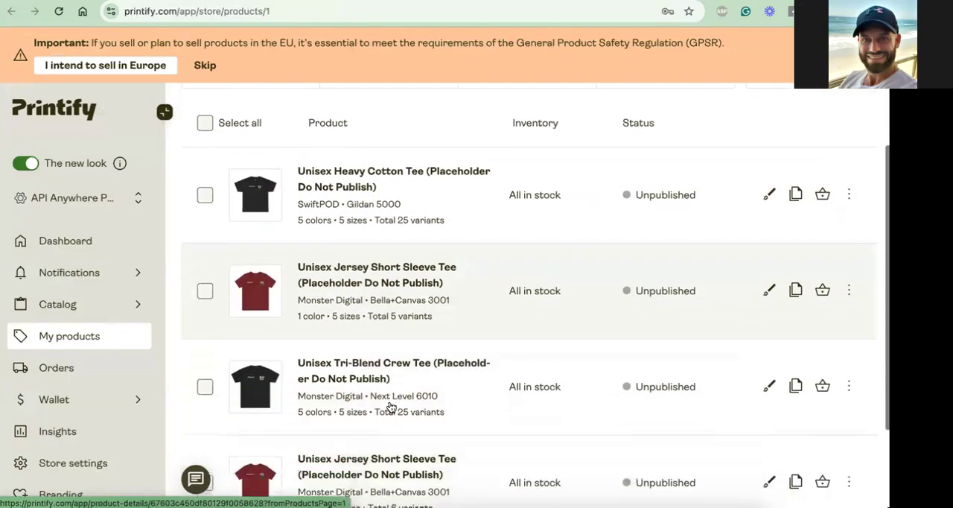
scroll(390, 409, "up", 2)
scroll(263, 164, "up", 1)
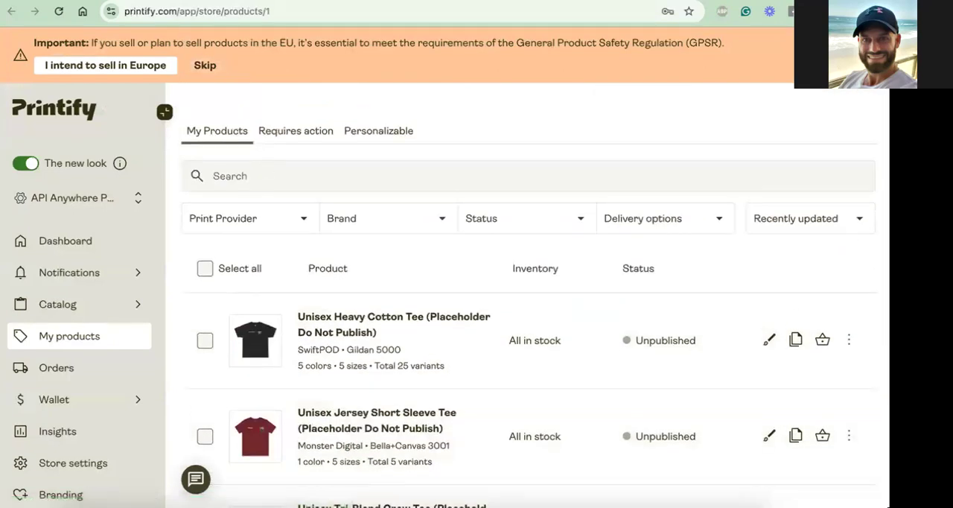
Switch to the Shopify admin and open the first Made 4 Trainers Personalized Hoodie in the product list
left_click(179, 1)
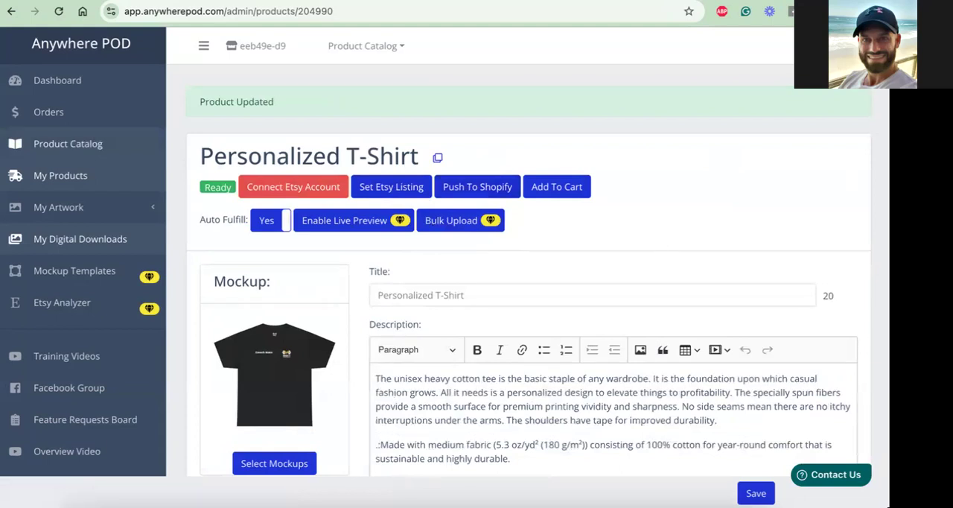
left_click(74, 0)
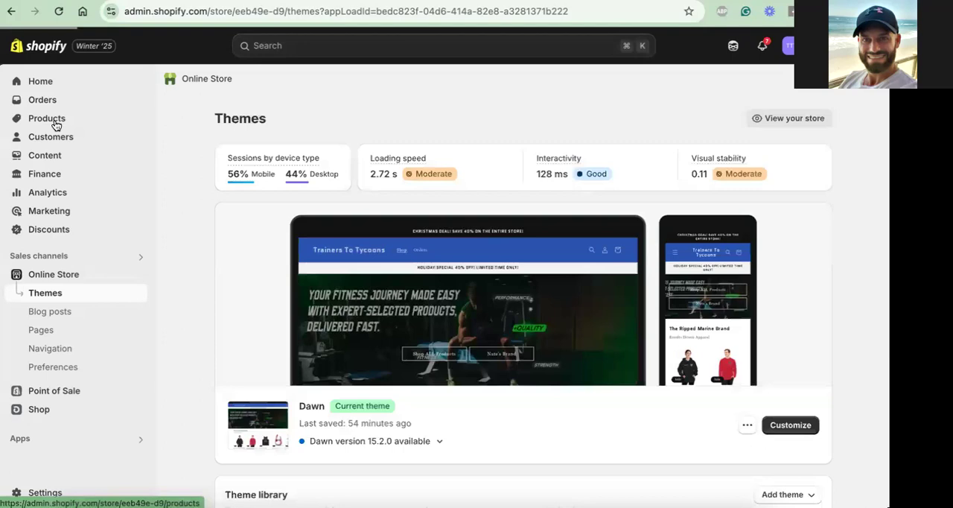
left_click(56, 124)
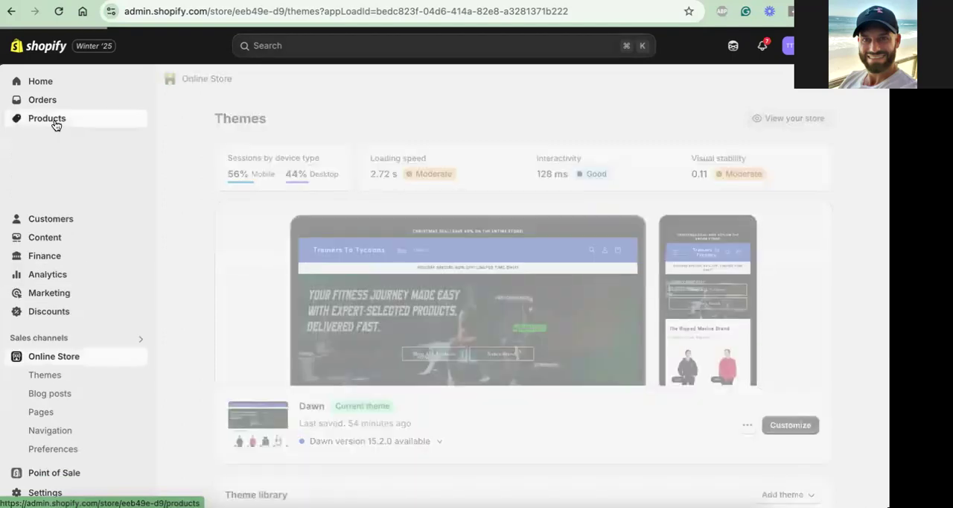
left_click(75, 140)
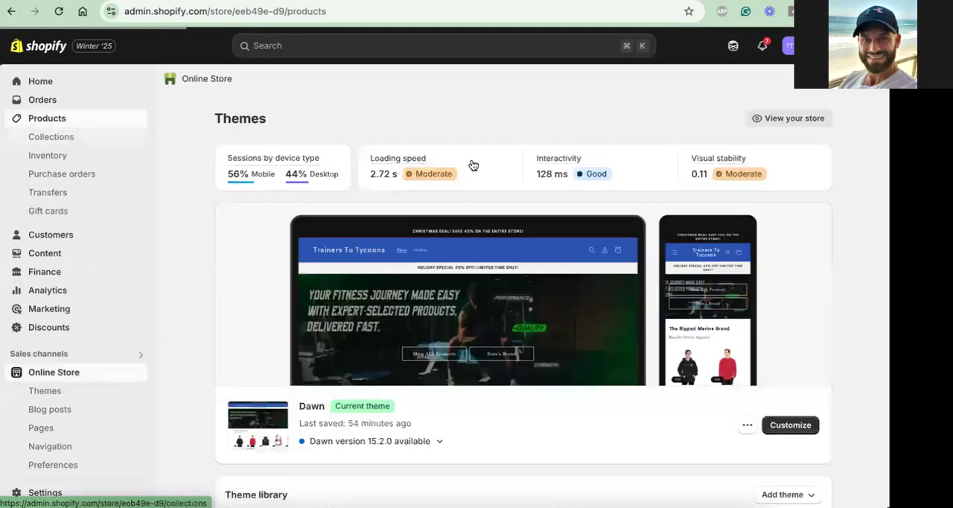
left_click(76, 121)
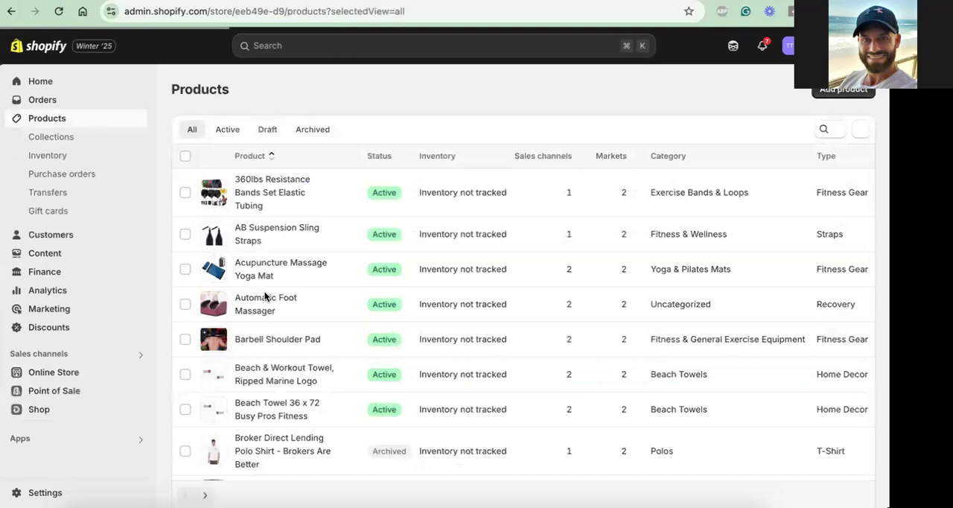
scroll(265, 296, "down", 3)
scroll(267, 298, "down", 5)
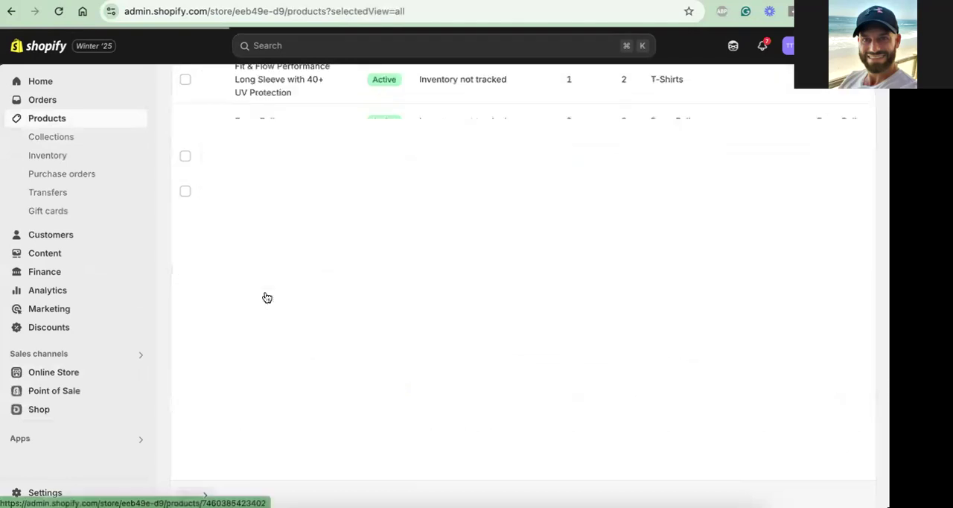
scroll(266, 298, "down", 3)
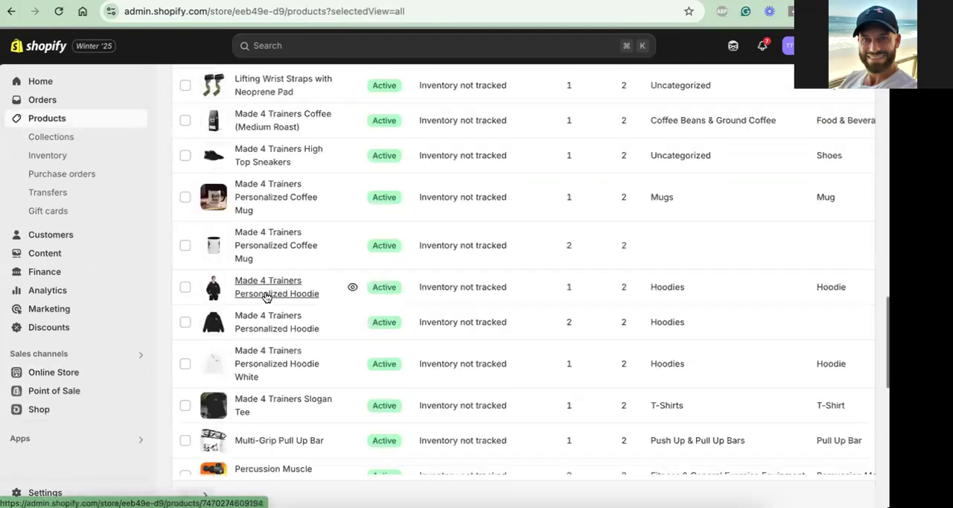
scroll(268, 343, "down", 1)
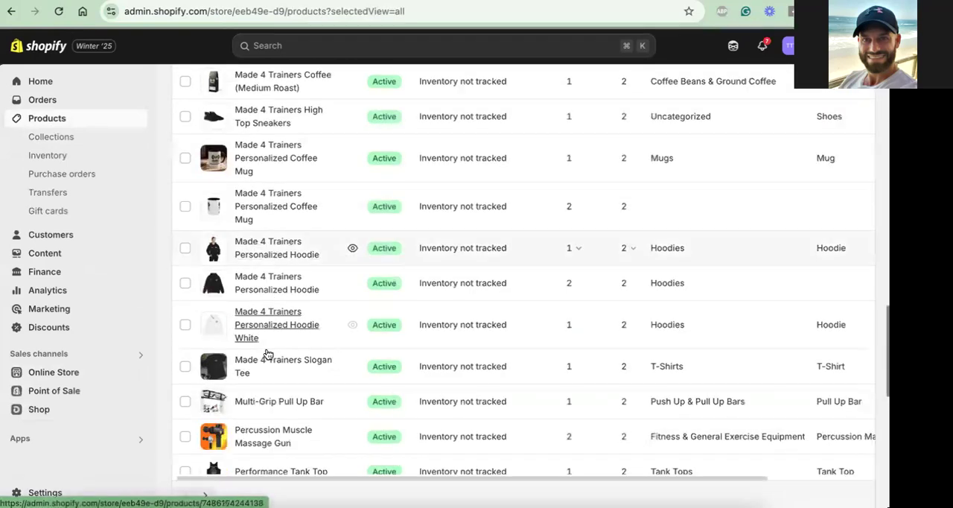
left_click(255, 259)
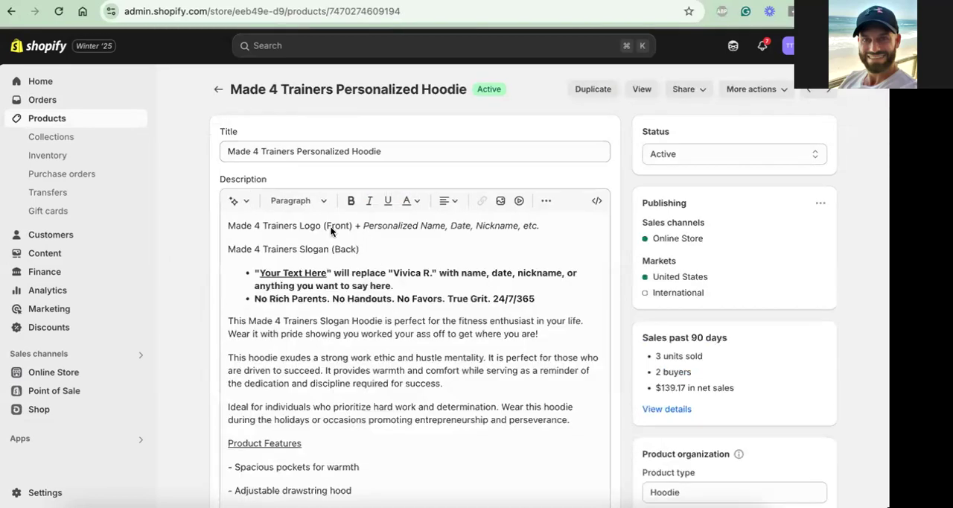
Replace "Your Text Here" with "Enter Name" in the first bullet of the hoodie's description
scroll(331, 239, "down", 1)
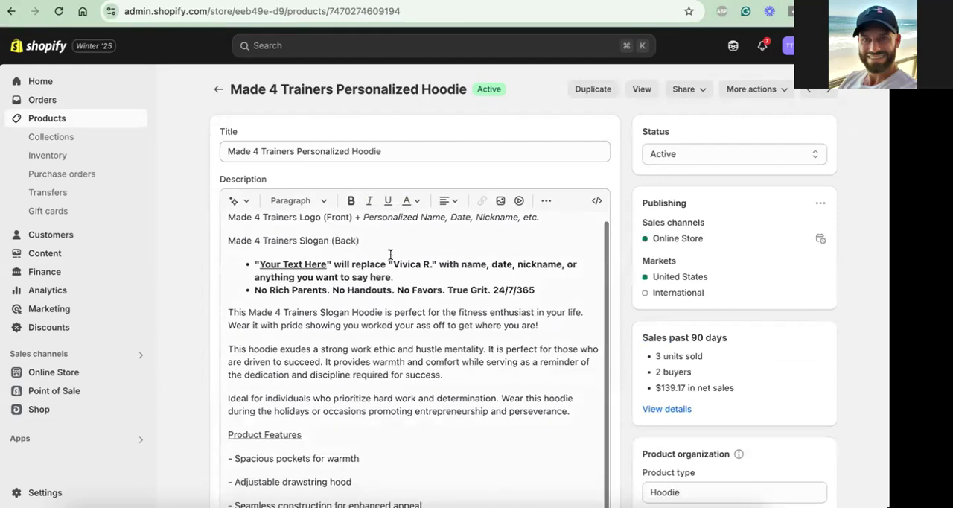
left_click(306, 261)
key("BackSpace")
key("BackSpace")
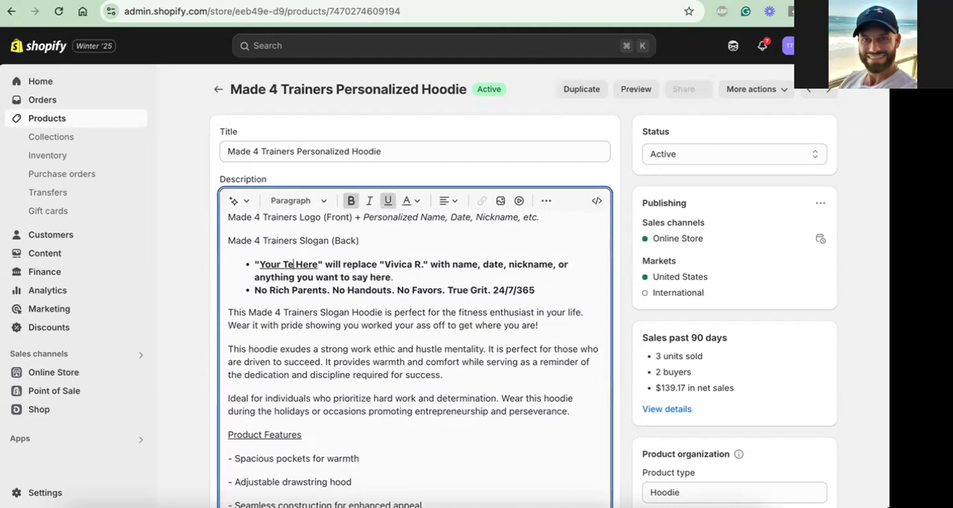
key("BackSpace")
key("BackSpace")
key("BackSpace")
key("BackSpace")
key("BackSpace")
key("BackSpace")
key("BackSpace")
type("Enter Name")
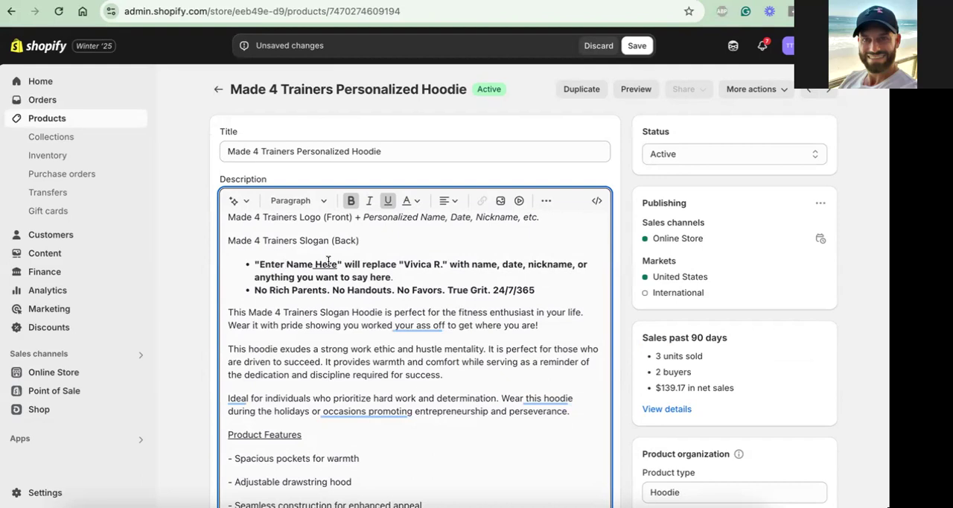
key("BackSpace")
key("BackSpace")
key("BackSpace")
key("BackSpace")
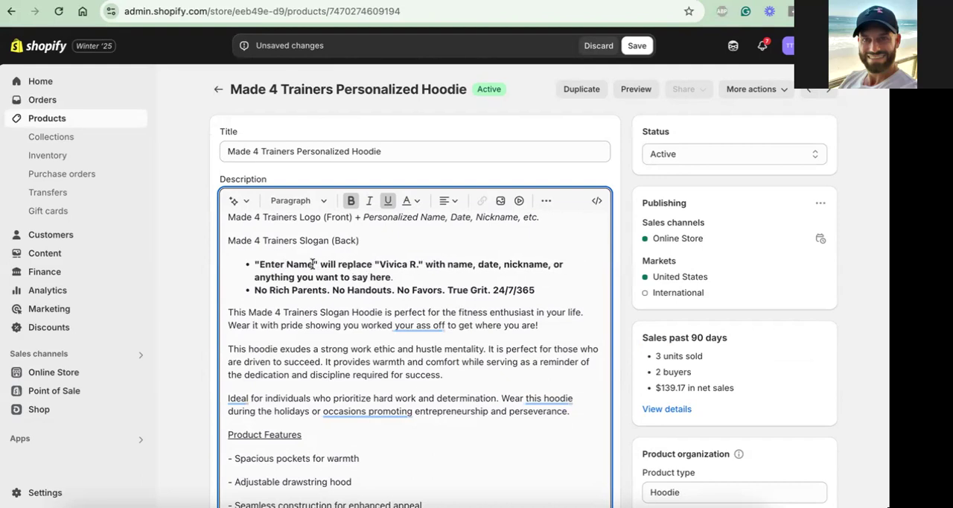
Underline "Enter Name" in the description and save the hoodie product
left_click_drag(314, 264, 259, 264)
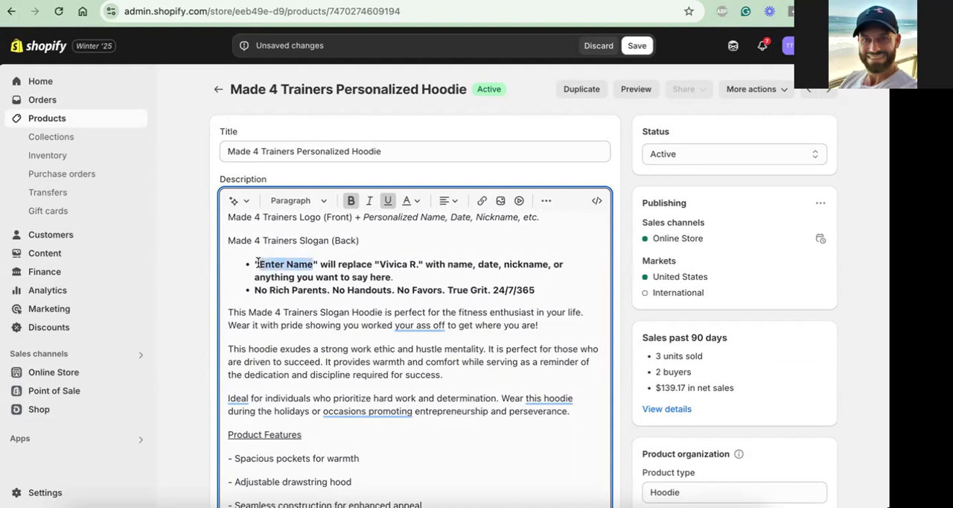
left_click(388, 201)
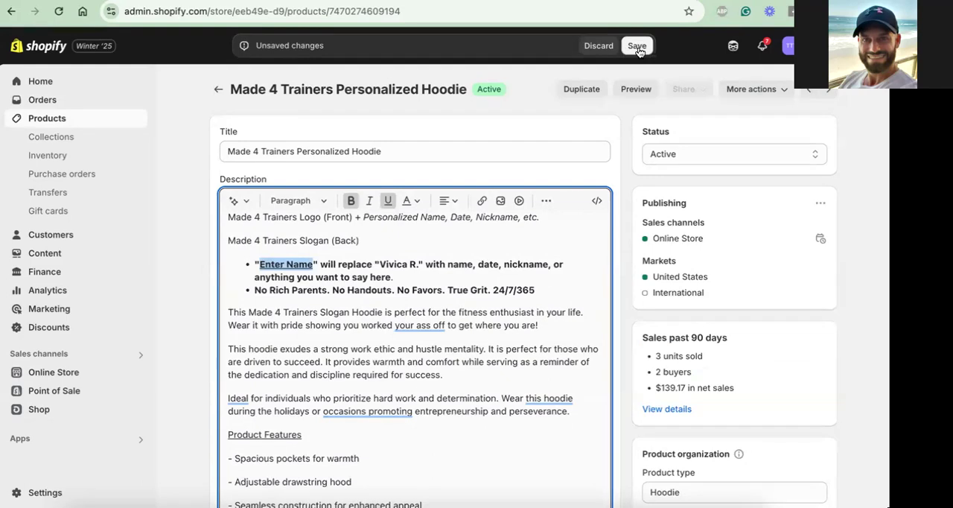
left_click(637, 47)
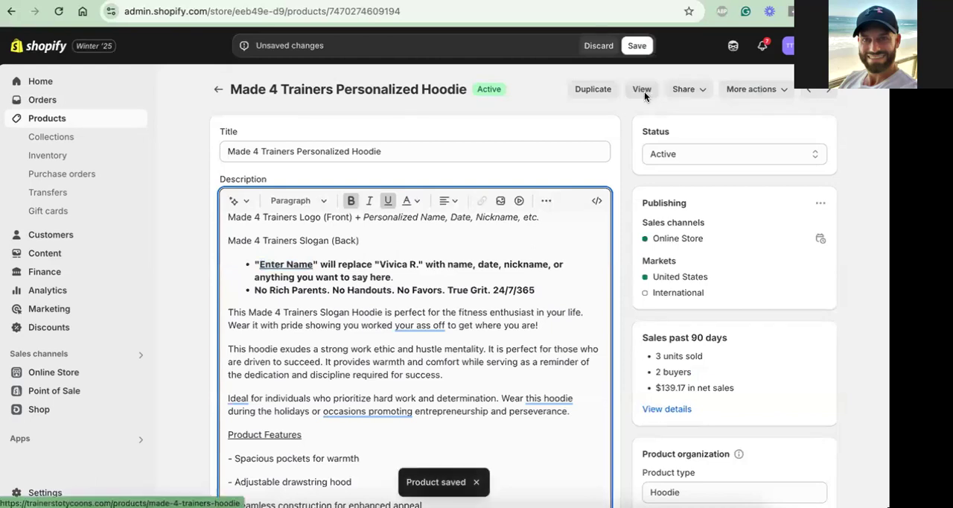
Add the hoodie to the Made 4 Trainers collection, remove it from Branded Products, and save the product
scroll(474, 277, "down", 1)
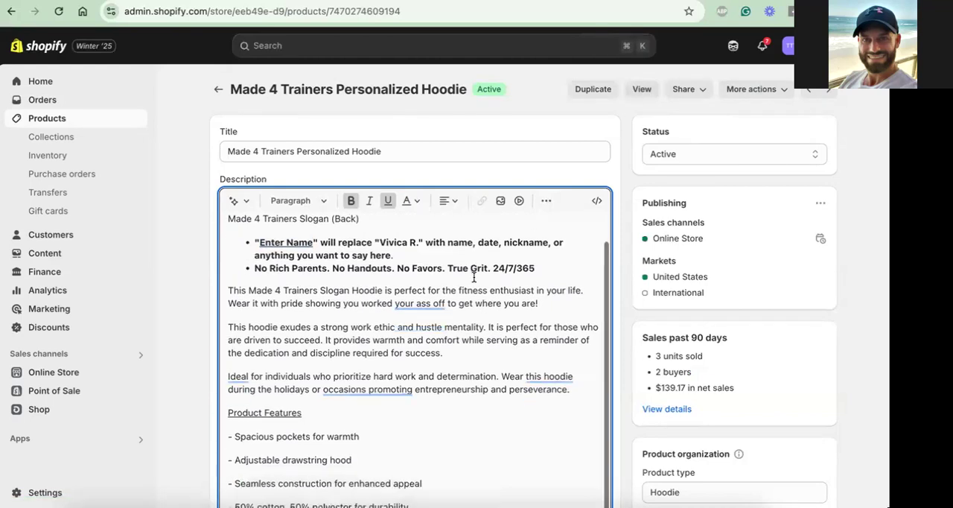
scroll(473, 277, "down", 4)
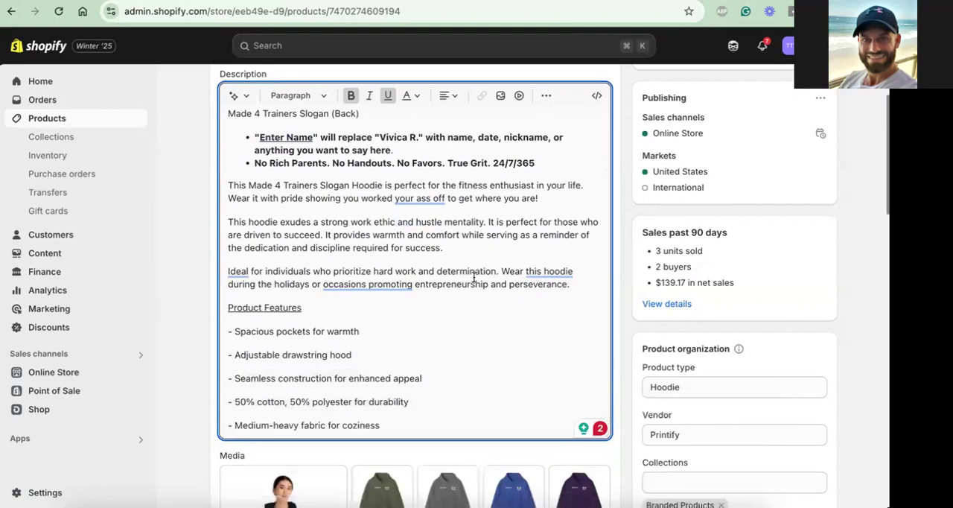
scroll(473, 277, "down", 15)
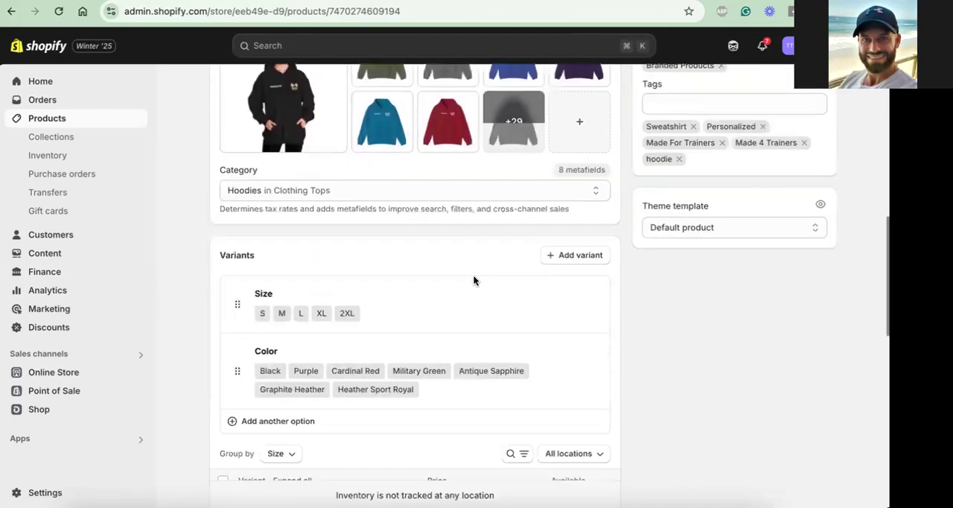
scroll(472, 280, "down", 1)
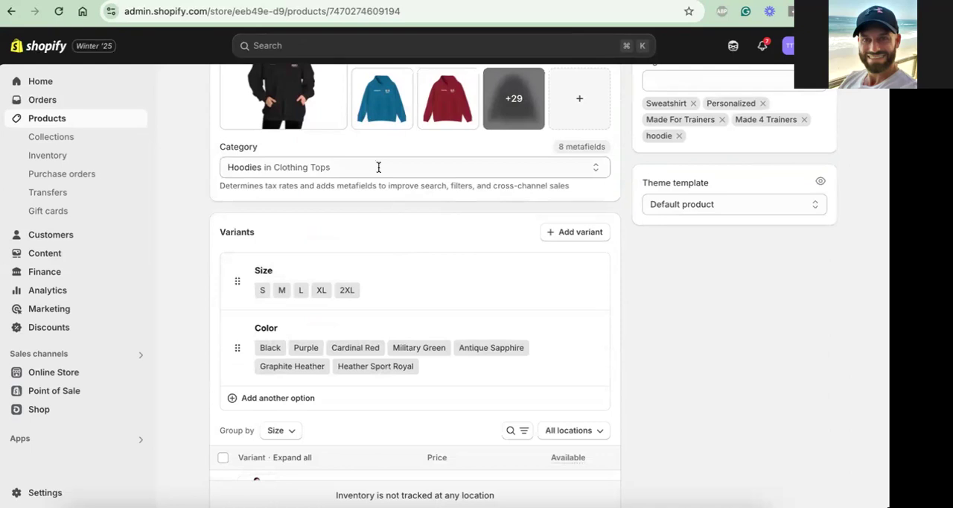
scroll(374, 168, "up", 4)
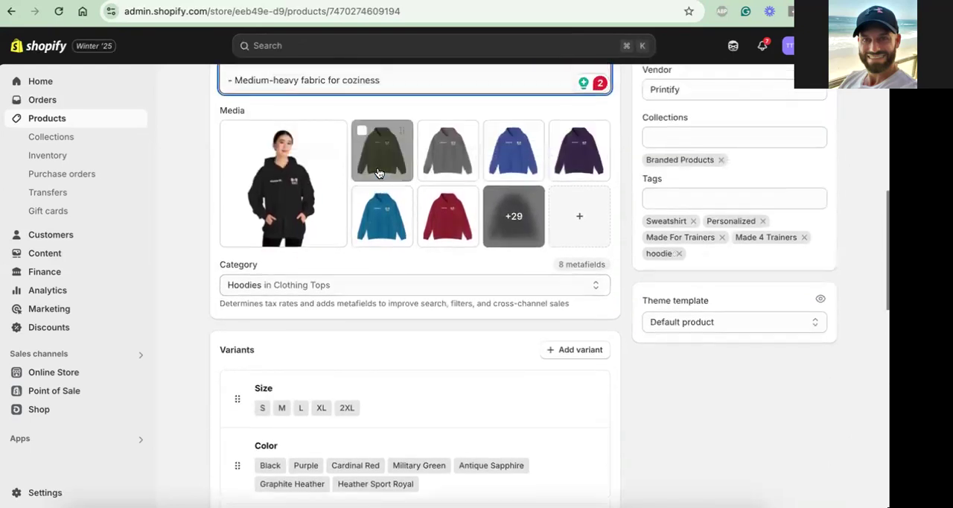
scroll(715, 169, "up", 1)
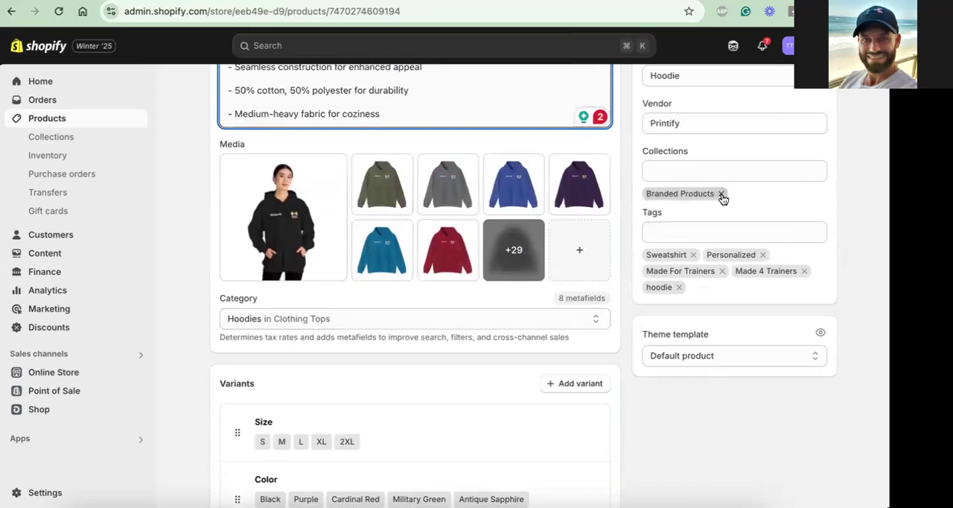
left_click(724, 167)
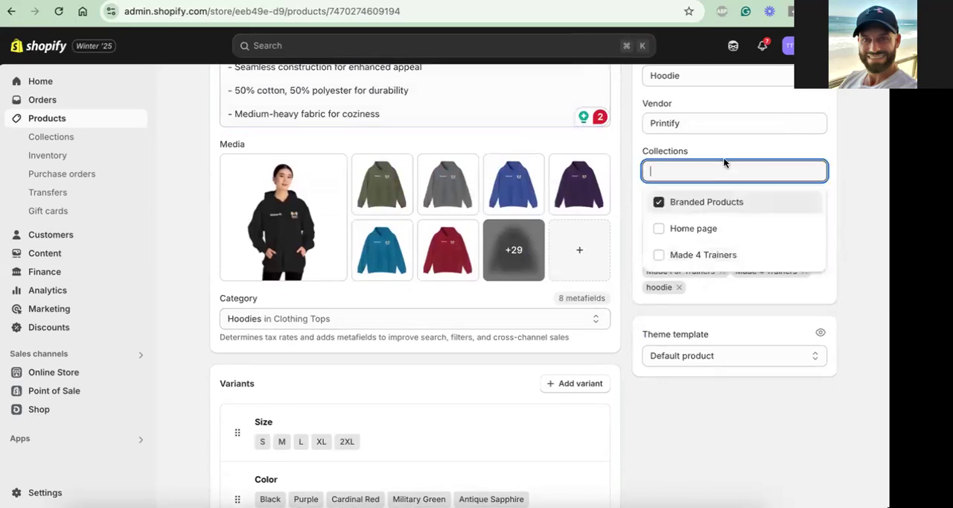
left_click(661, 254)
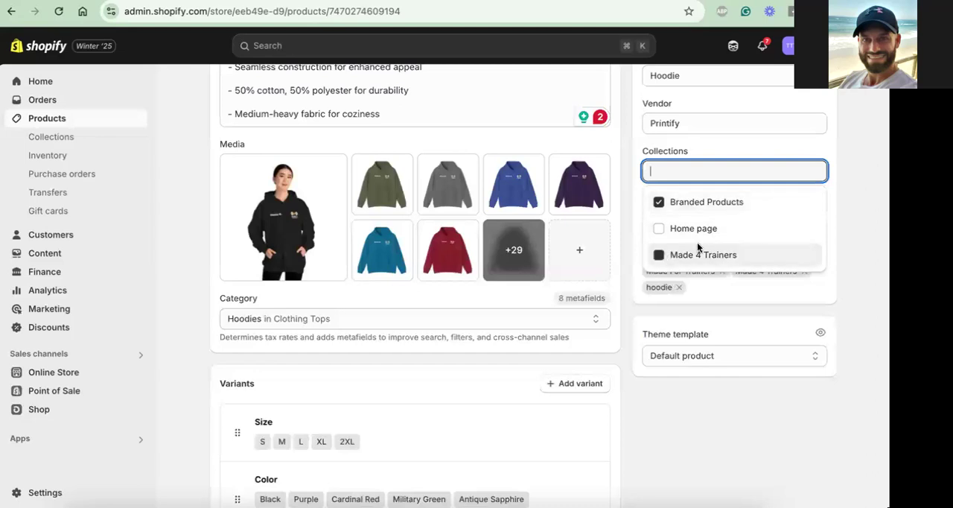
left_click(659, 204)
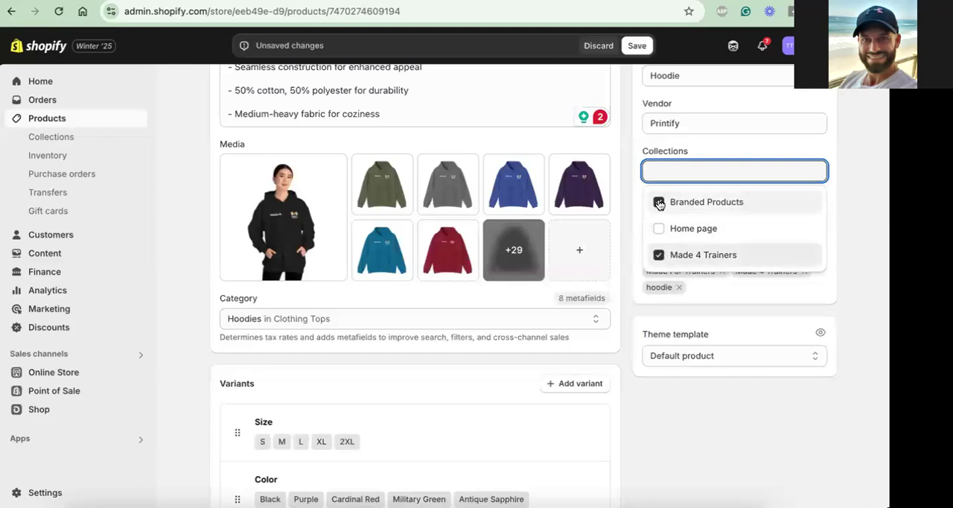
left_click(638, 46)
left_click(729, 170)
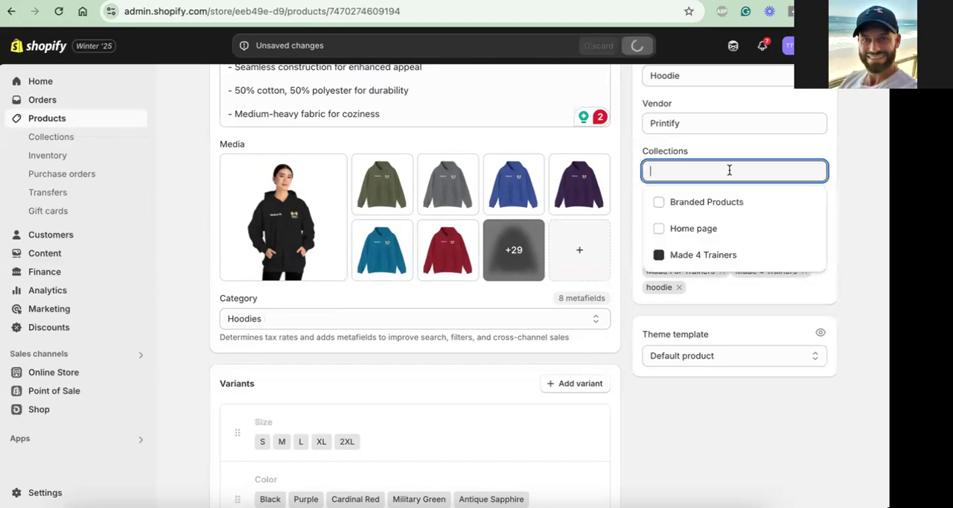
Close the collections list, return to the start of the hoodie's product page, and check its live storefront page for size, color and personalization options
scroll(726, 168, "up", 1)
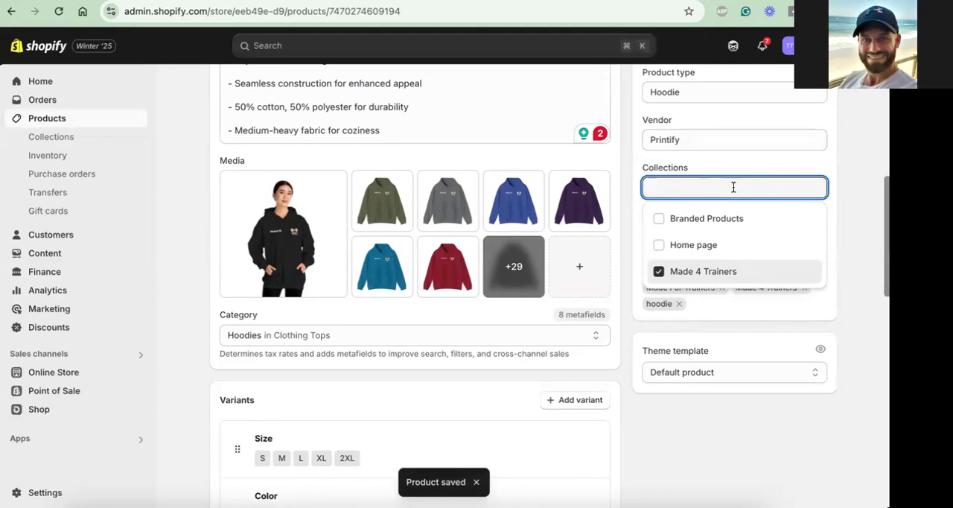
left_click(793, 160)
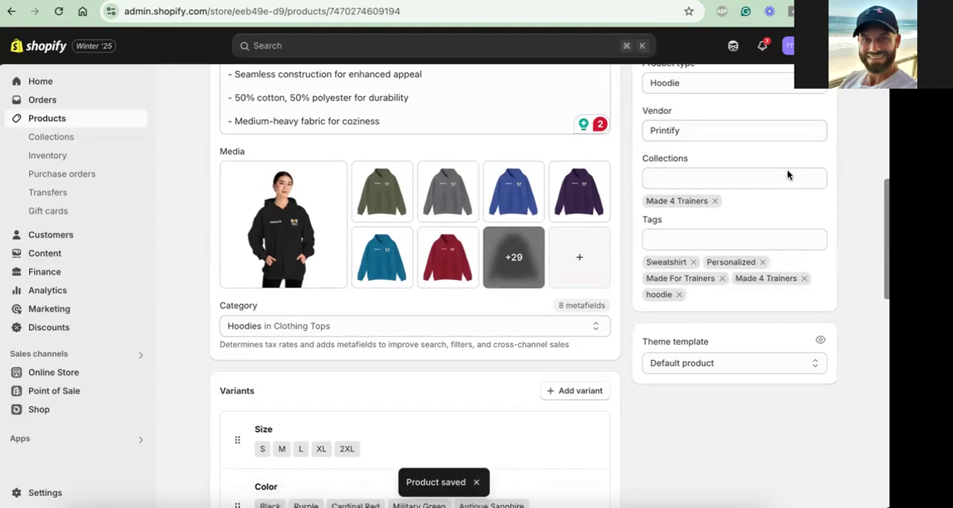
scroll(788, 174, "down", 1)
scroll(787, 175, "up", 3)
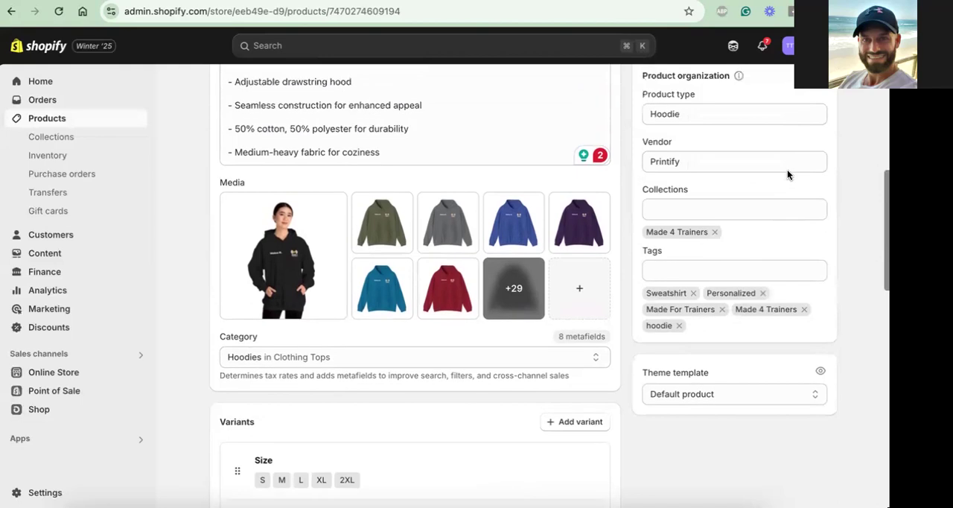
scroll(788, 170, "down", 10)
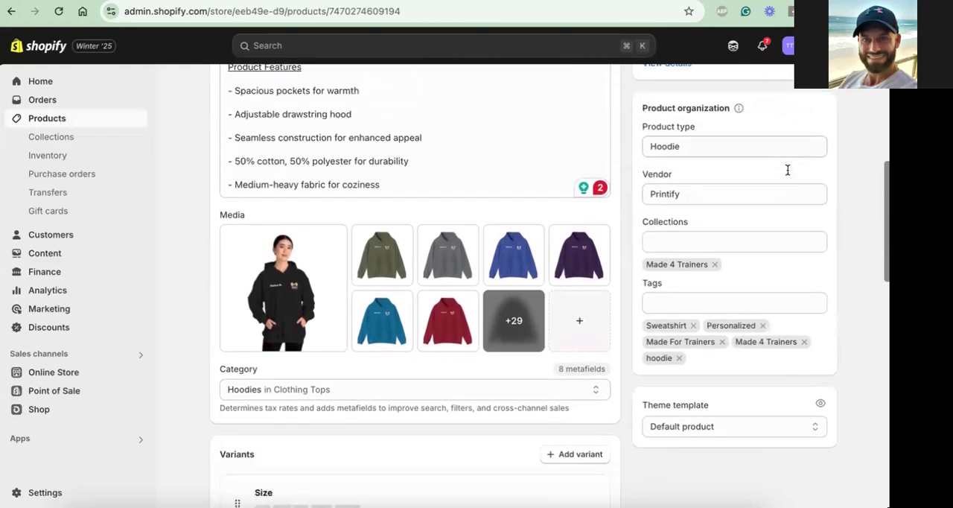
scroll(729, 130, "up", 15)
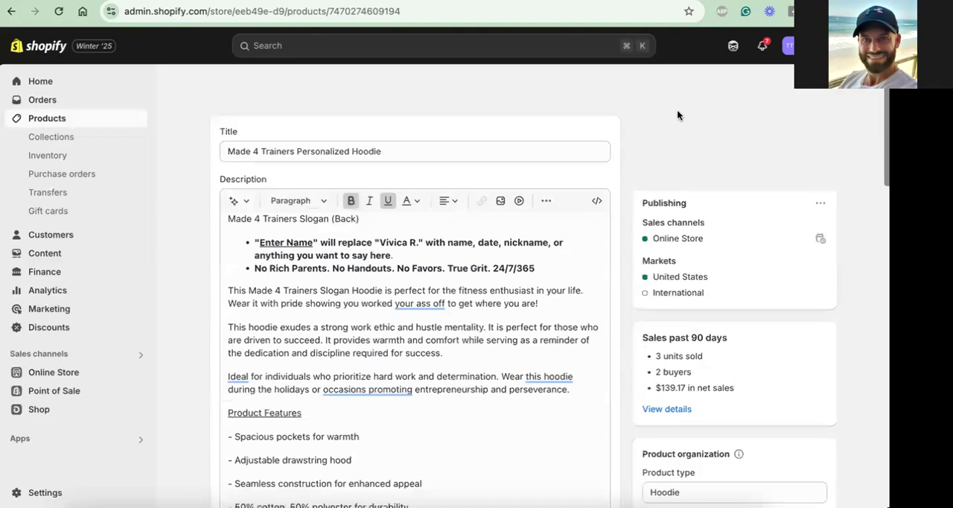
left_click(639, 90)
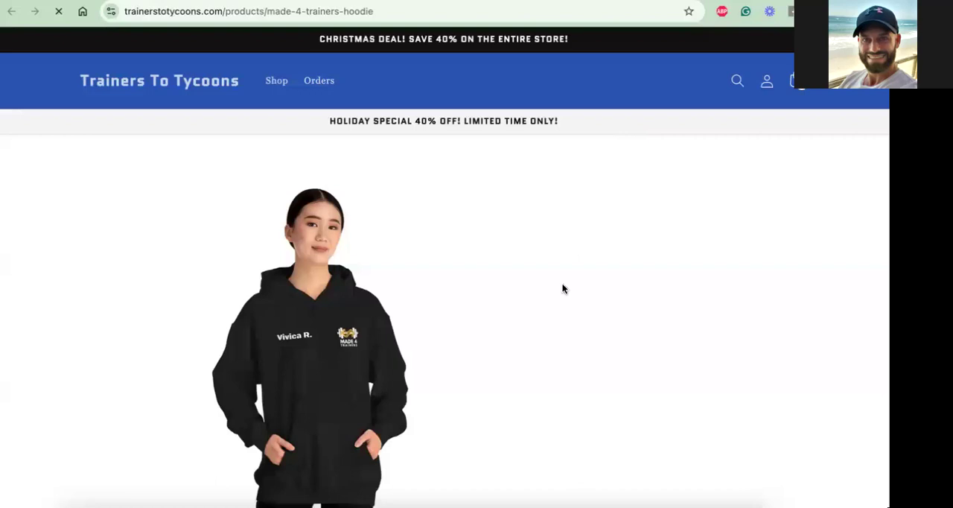
scroll(563, 283, "down", 1)
scroll(562, 285, "down", 2)
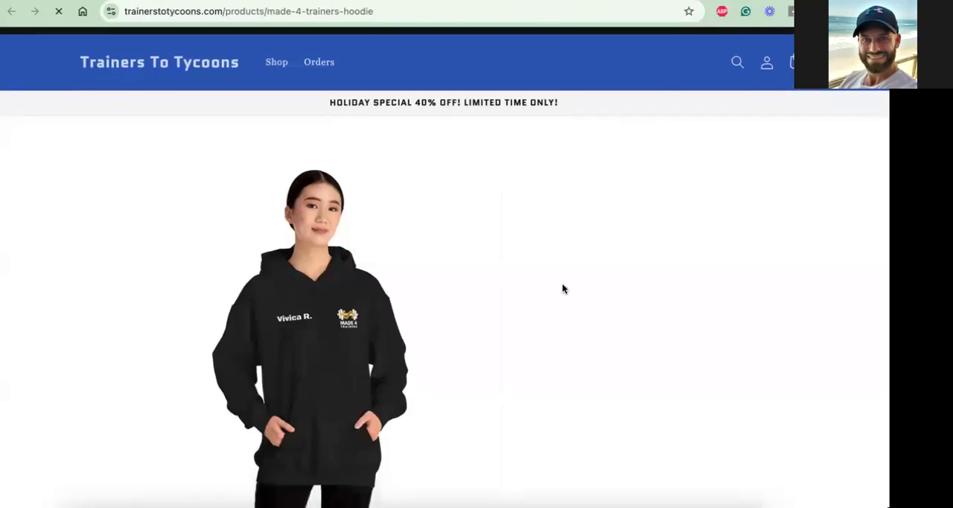
scroll(562, 289, "down", 3)
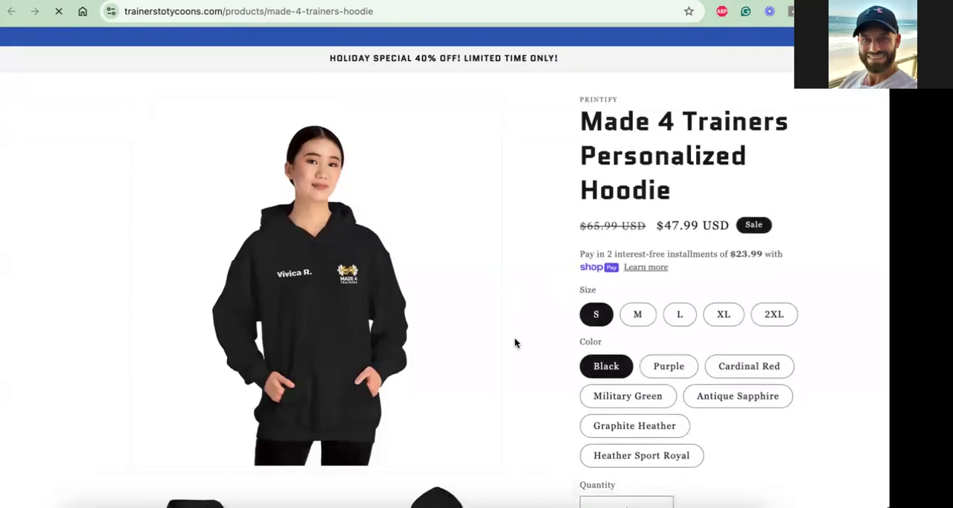
scroll(515, 342, "down", 3)
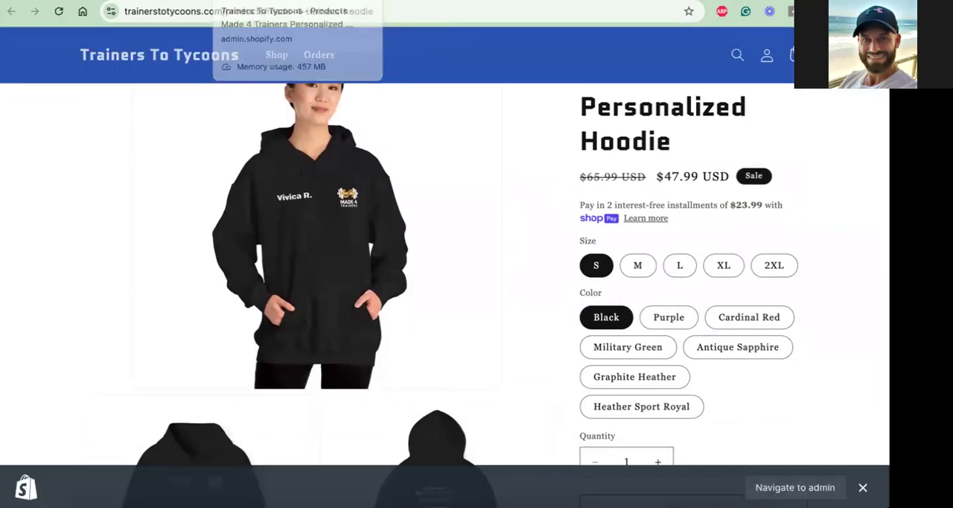
Return to the Shopify admin's product list and open the second Made 4 Trainers Personalized Hoodie, the one supplied by AnywherePOD
left_click(246, 1)
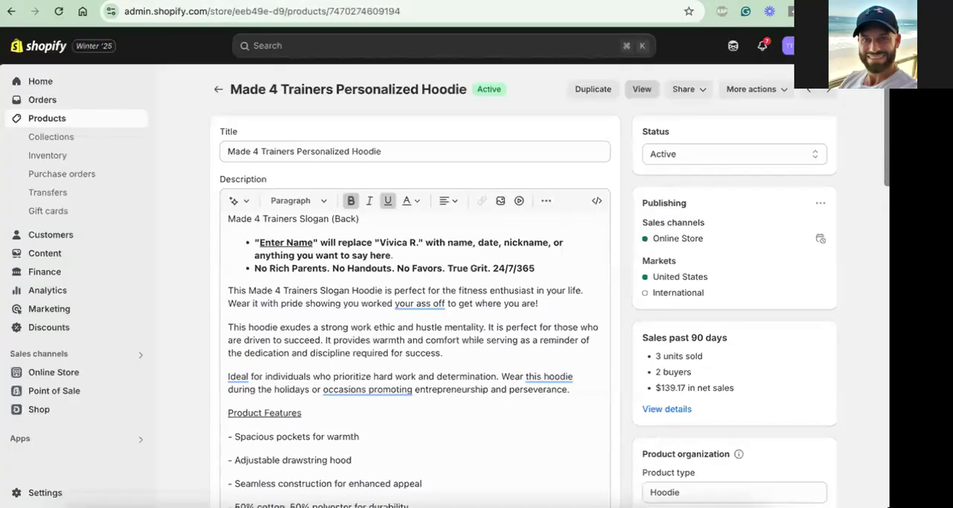
left_click(217, 89)
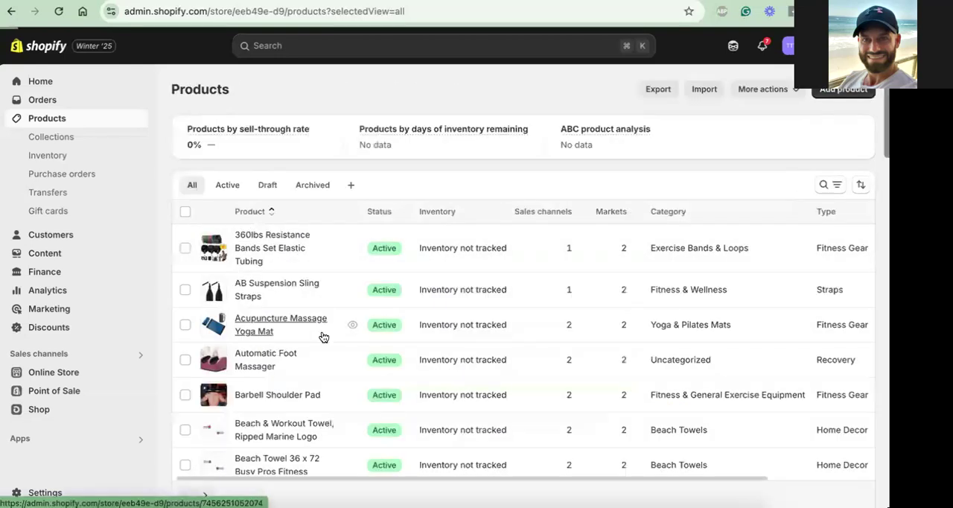
scroll(323, 334, "down", 2)
scroll(324, 337, "down", 6)
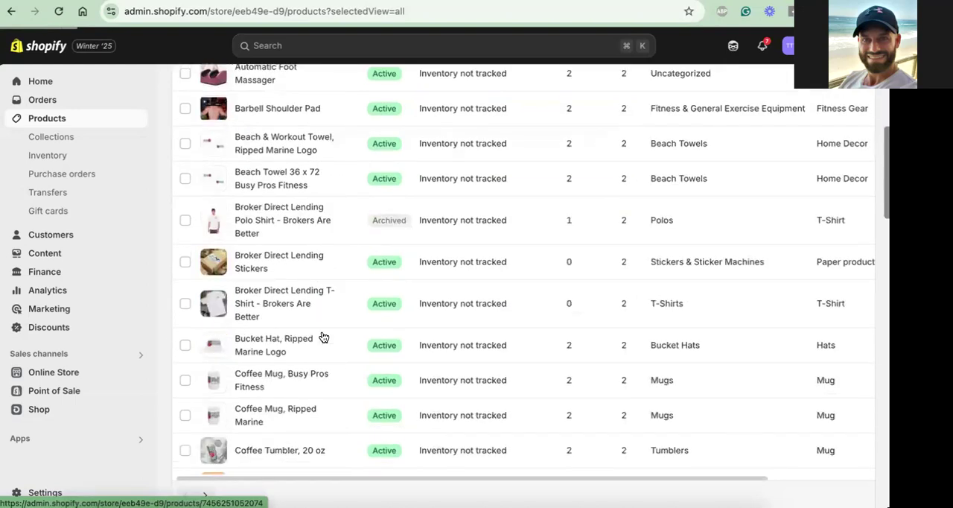
scroll(324, 337, "down", 1)
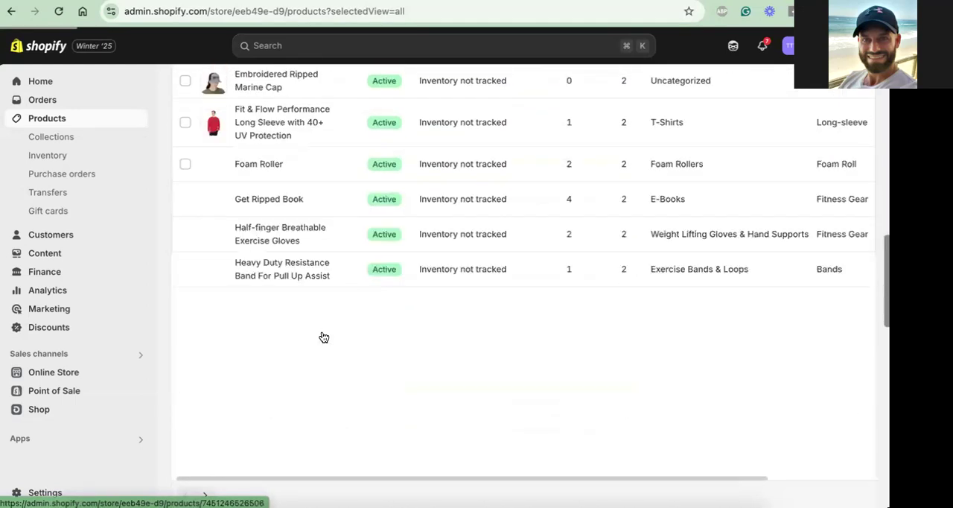
scroll(324, 338, "down", 1)
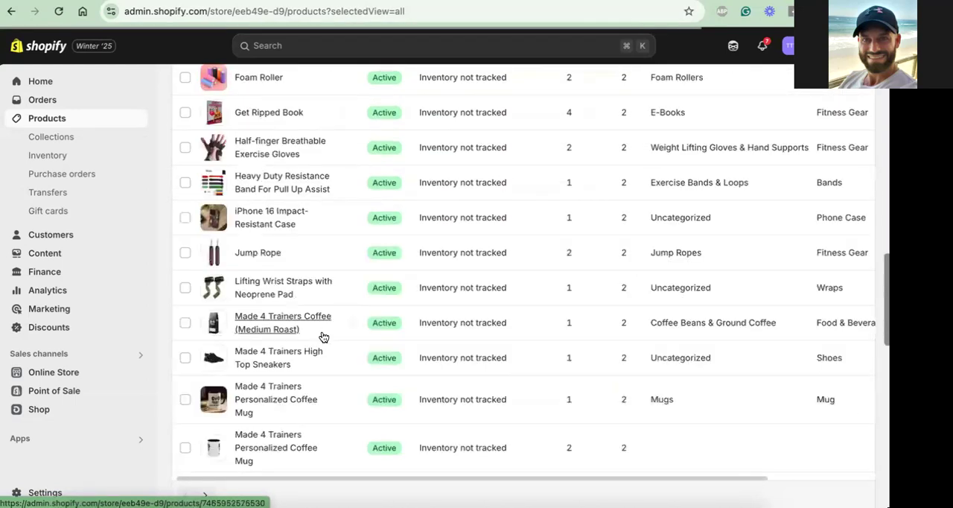
scroll(324, 337, "down", 2)
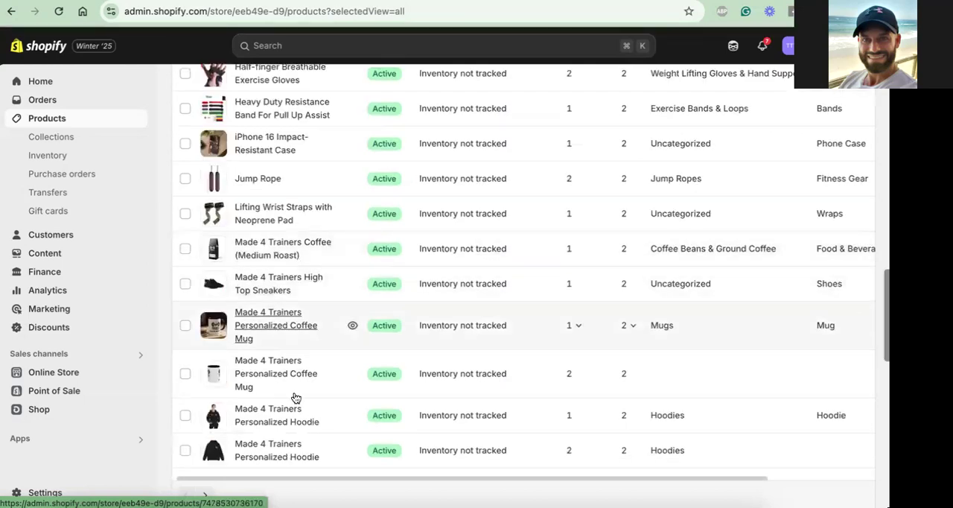
scroll(294, 396, "down", 1)
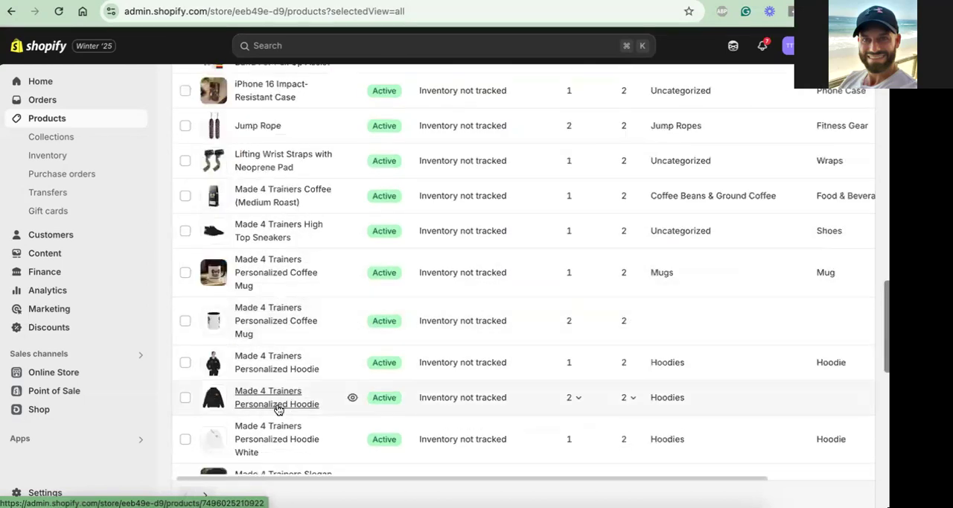
left_click(278, 409)
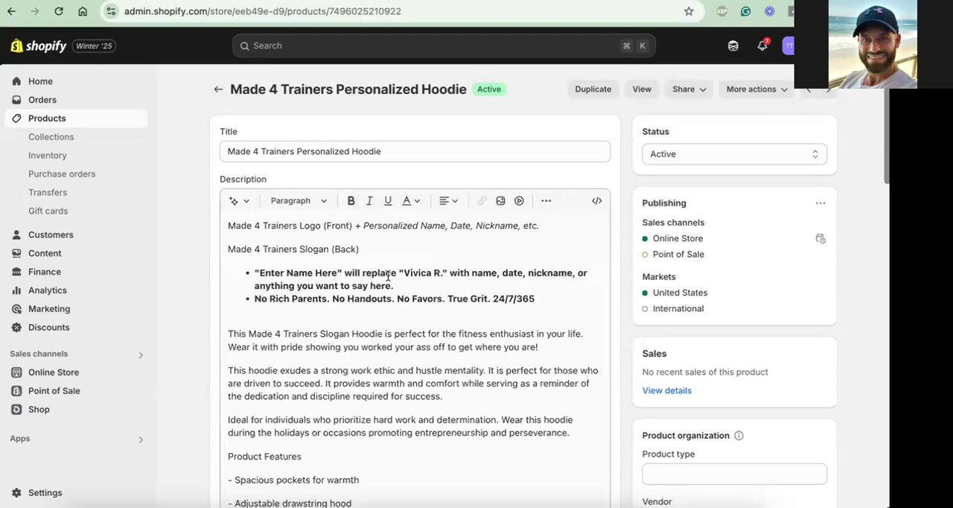
Look over the AnywherePOD hoodie's description and organization details, and view its storefront page down to the personalization text field
scroll(388, 275, "down", 1)
scroll(388, 275, "down", 5)
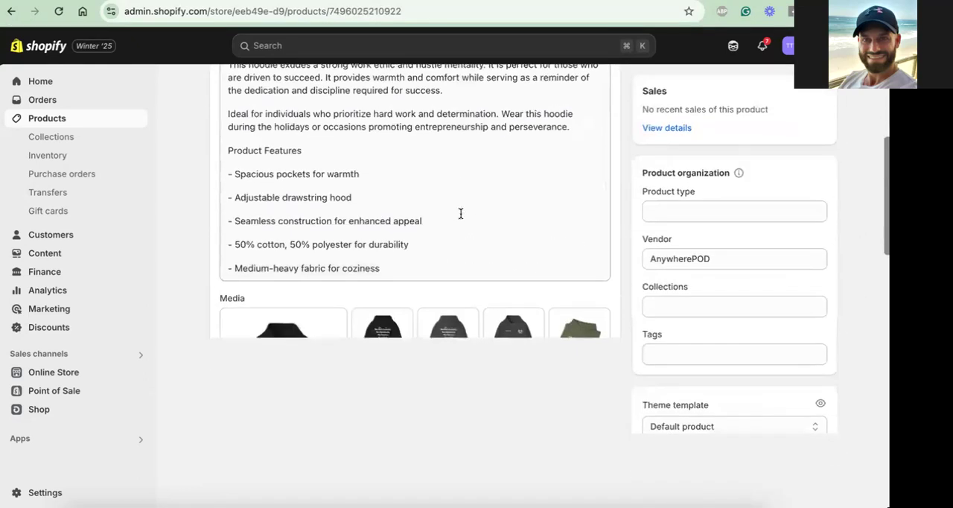
scroll(460, 214, "up", 6)
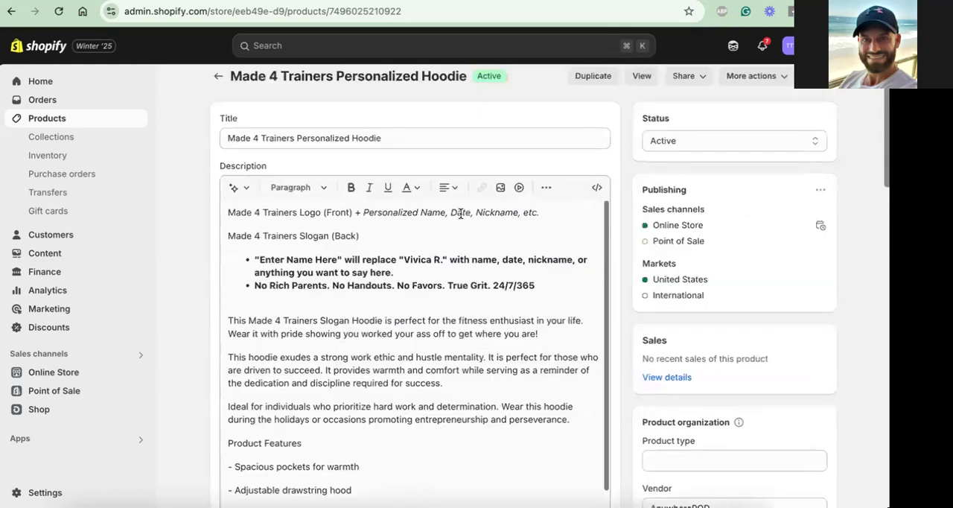
left_click(641, 90)
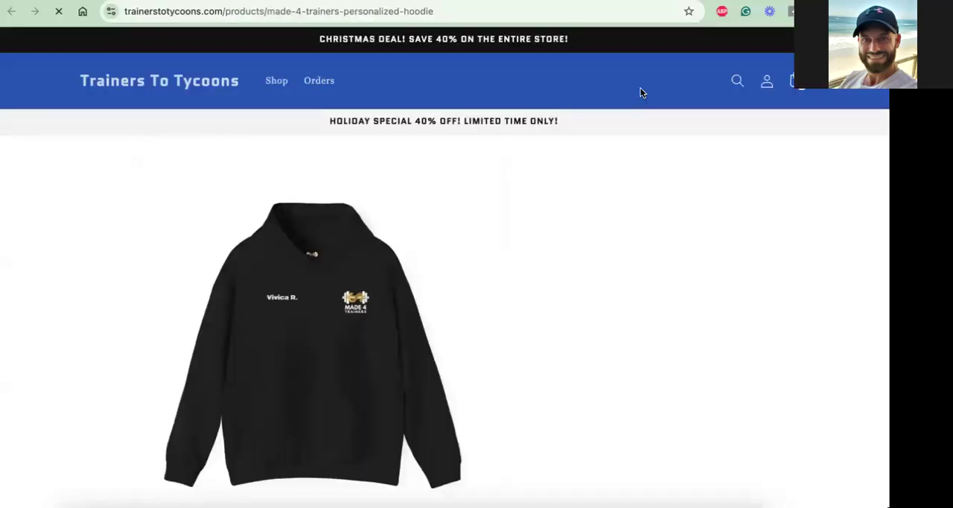
scroll(654, 164, "down", 1)
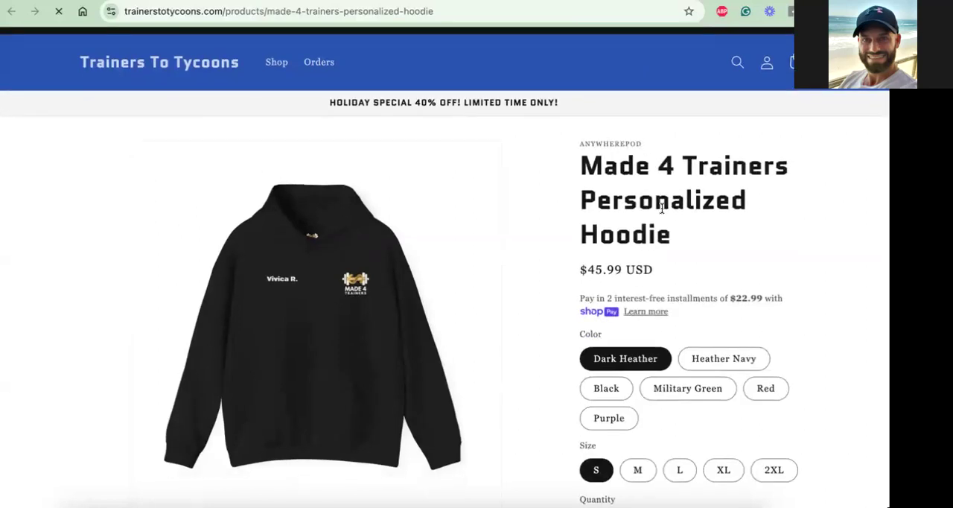
scroll(662, 207, "down", 1)
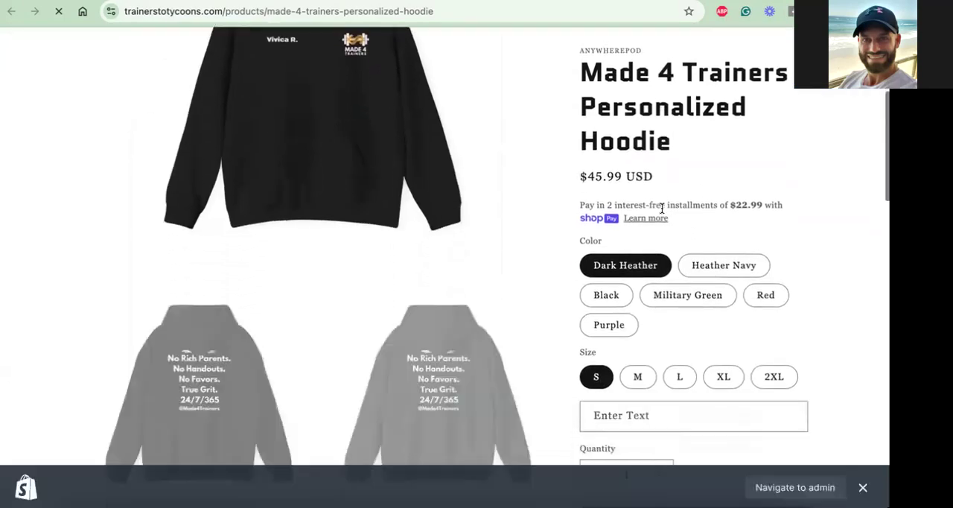
scroll(656, 298, "down", 1)
Fill in the coach's name as the hoodie's personalized text and choose size L in Black
left_click(625, 326)
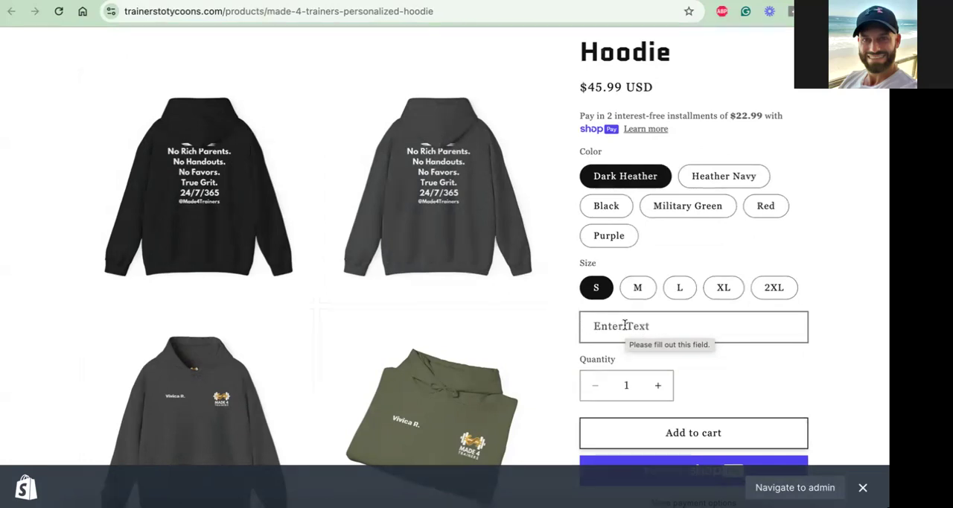
left_click(663, 328)
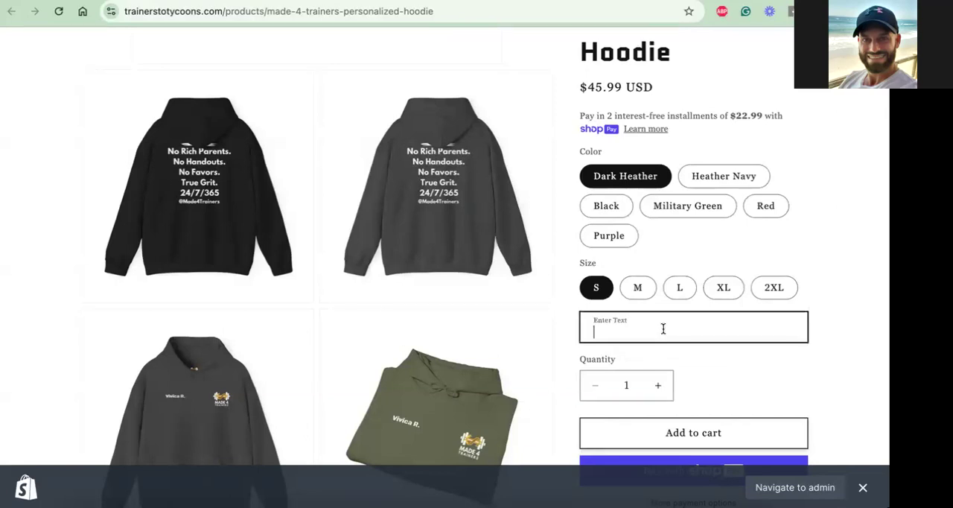
type("Coach Nate")
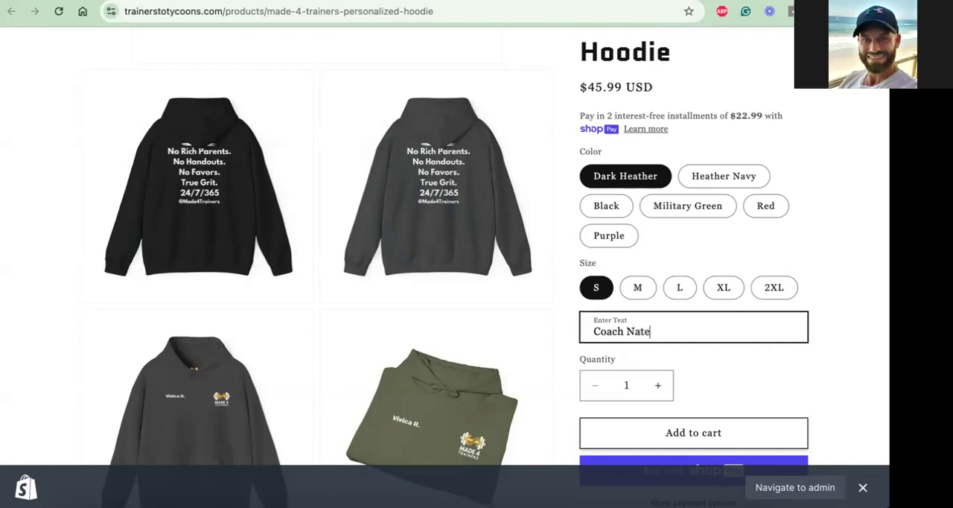
left_click(688, 291)
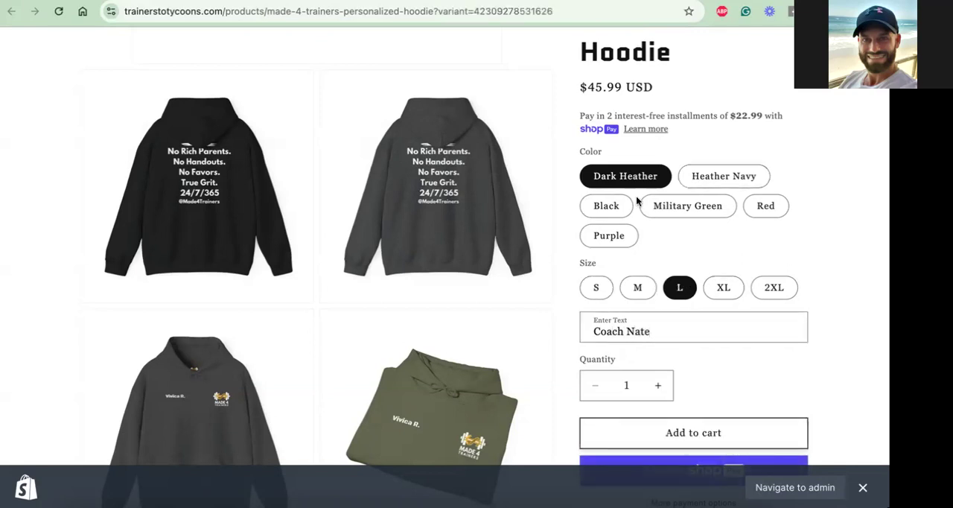
left_click(613, 209)
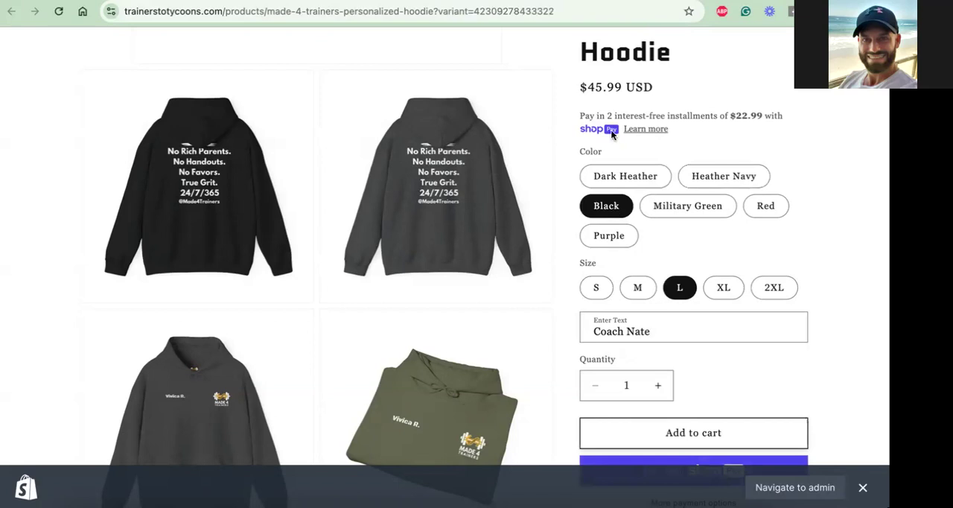
Add the personalized hoodie to the cart and open the cart to check the custom text on its line items
scroll(640, 313, "down", 2)
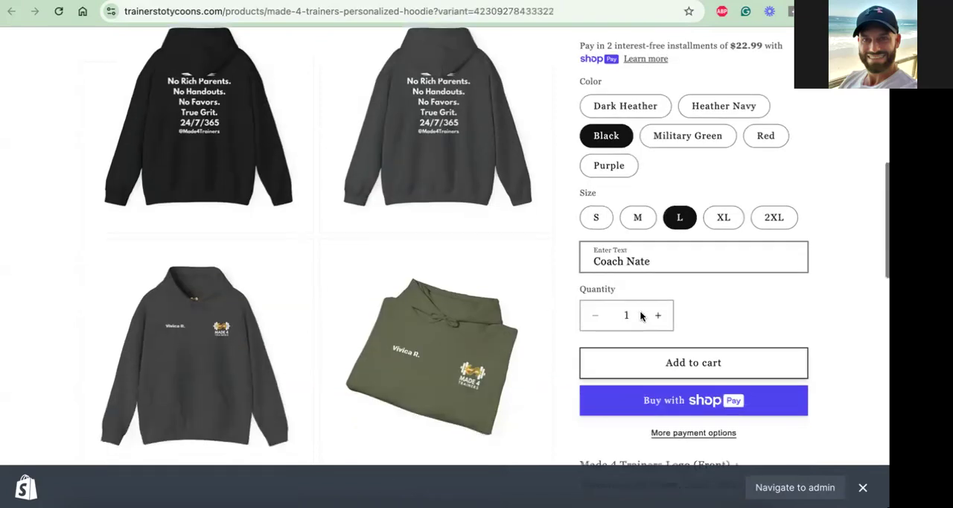
scroll(640, 313, "down", 1)
left_click(654, 326)
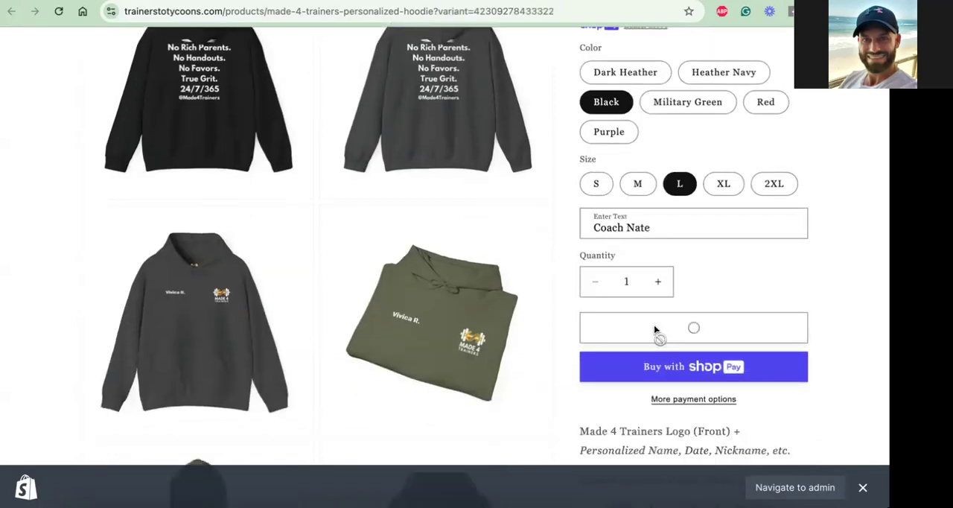
left_click(689, 250)
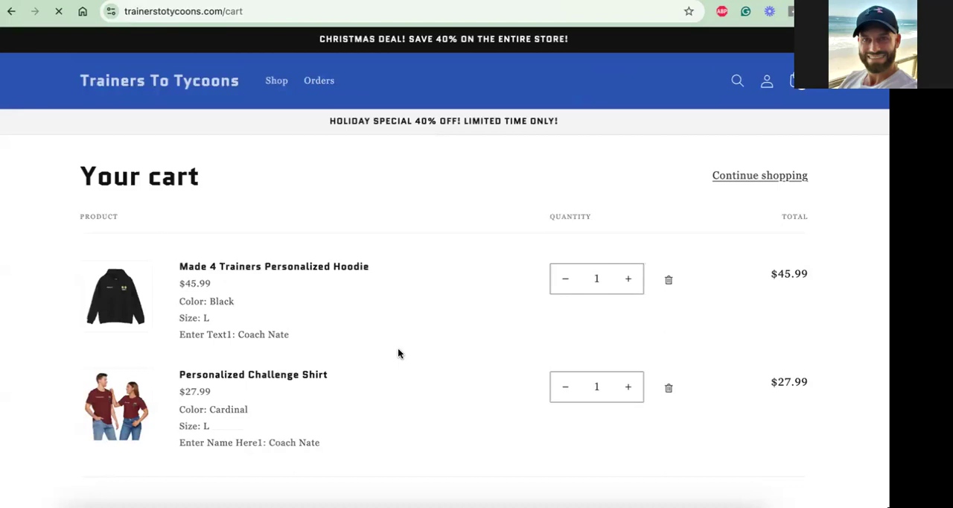
scroll(397, 353, "down", 1)
scroll(398, 353, "down", 1)
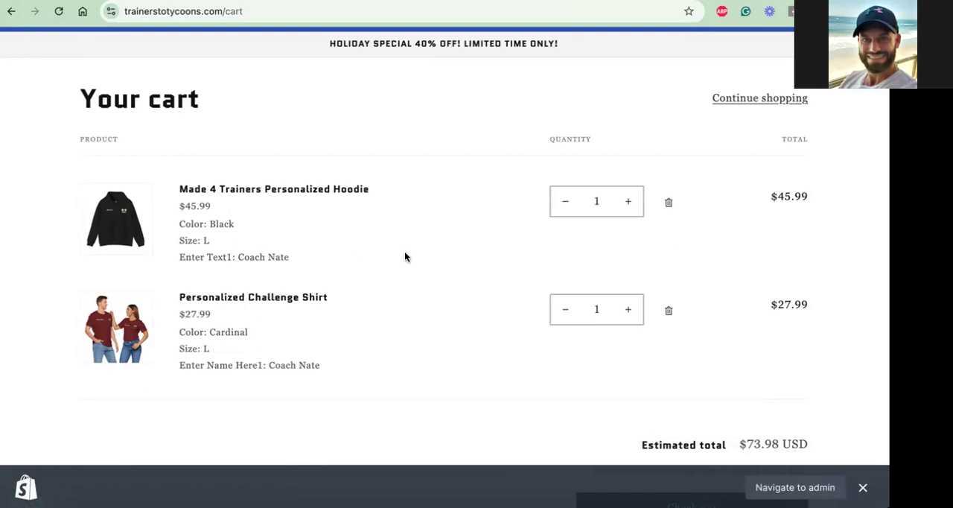
scroll(405, 256, "down", 2)
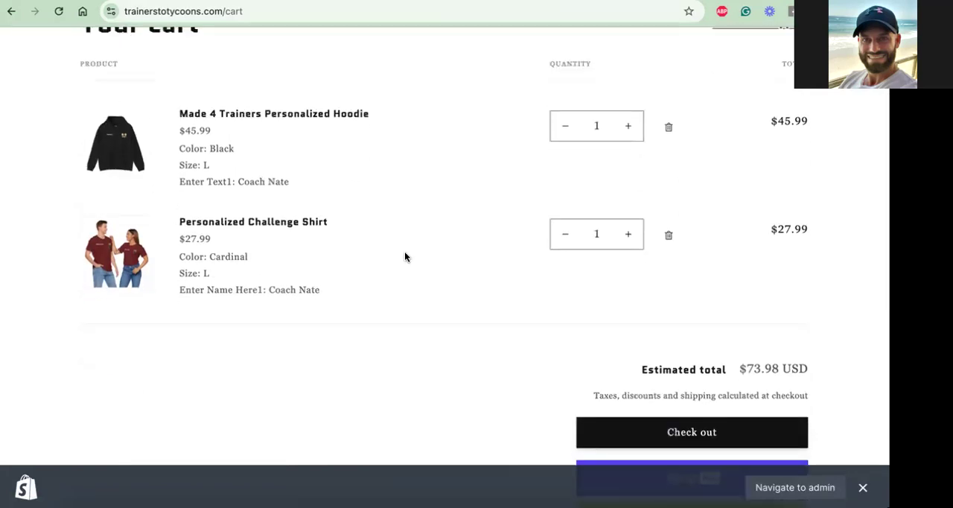
scroll(235, 186, "down", 2)
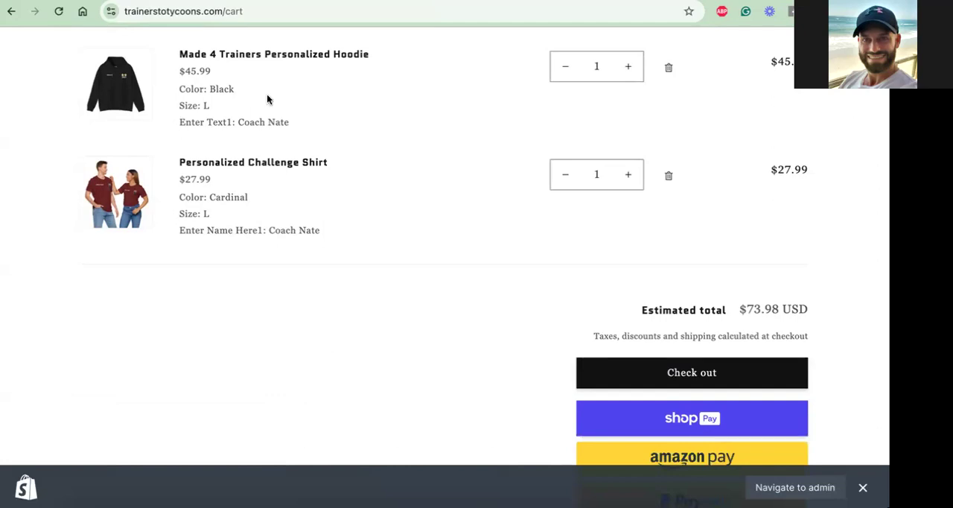
Switch from the cart to the Personalized T-Shirt in Anywhere POD and open its front artwork for editing
scroll(268, 99, "up", 5)
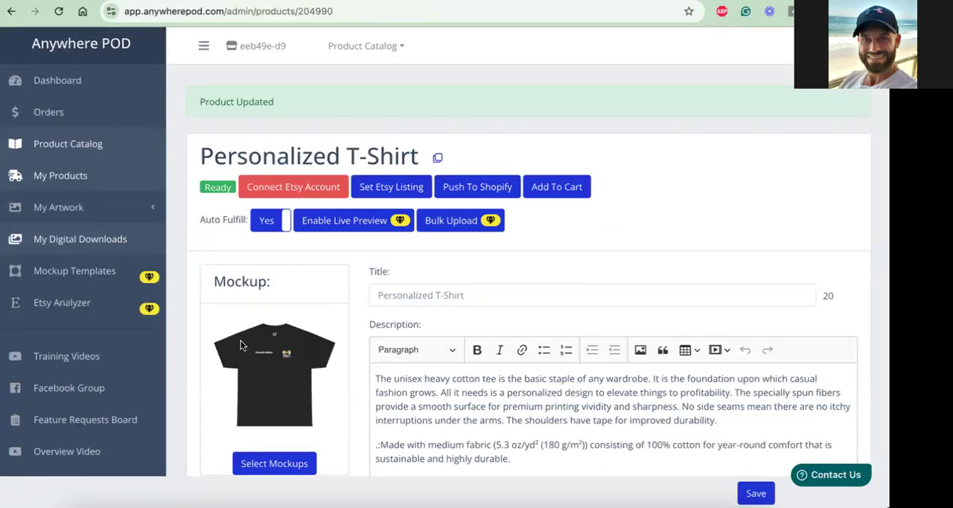
scroll(248, 350, "down", 5)
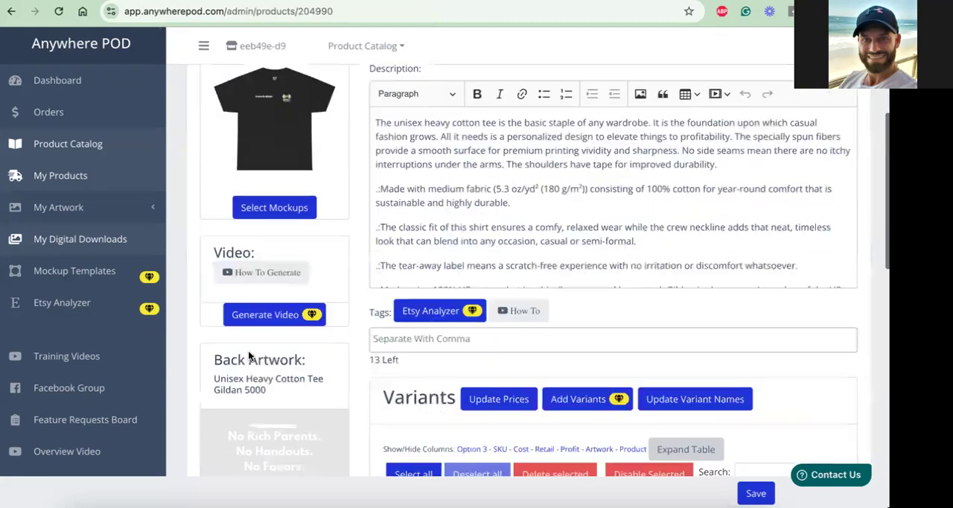
scroll(248, 350, "down", 8)
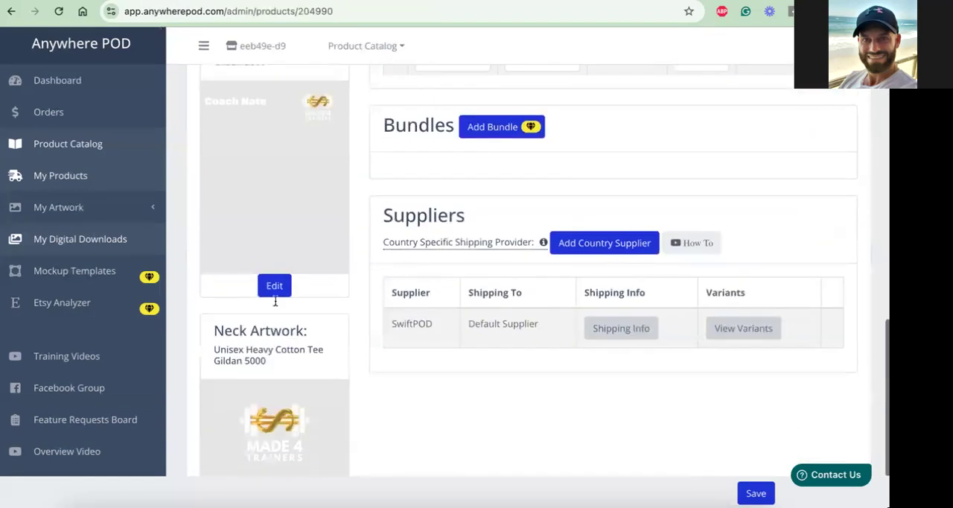
left_click(275, 290)
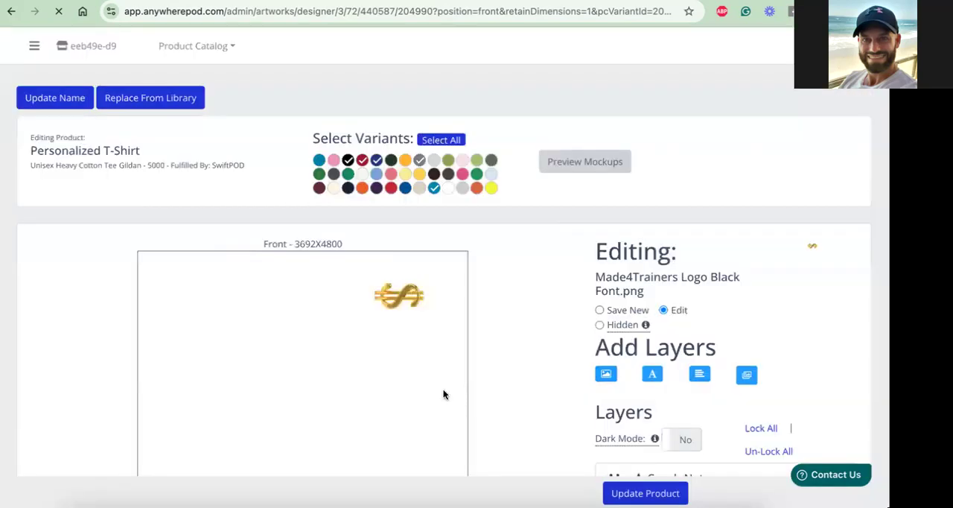
Expand the coach's name text layer and review its personalization, uppercase, font size and option title settings
scroll(743, 305, "down", 2)
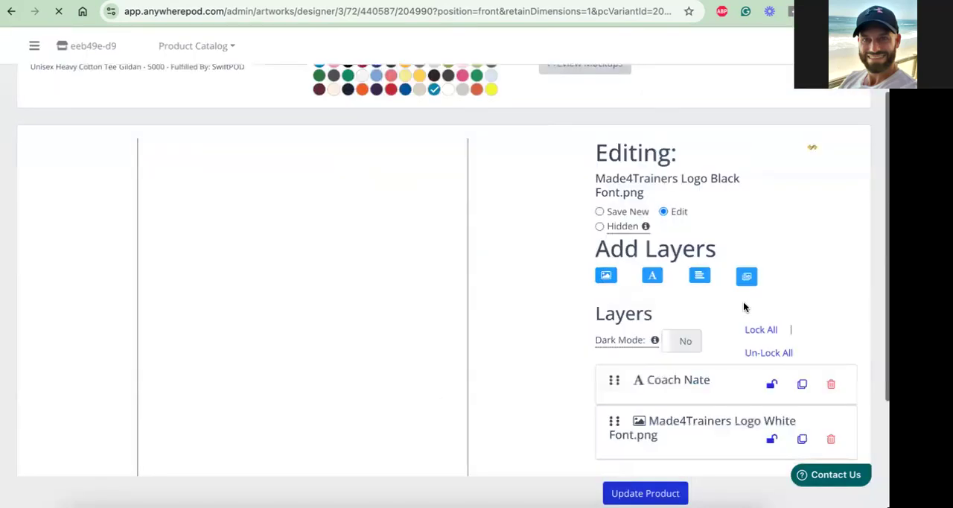
scroll(743, 306, "down", 1)
left_click(620, 335)
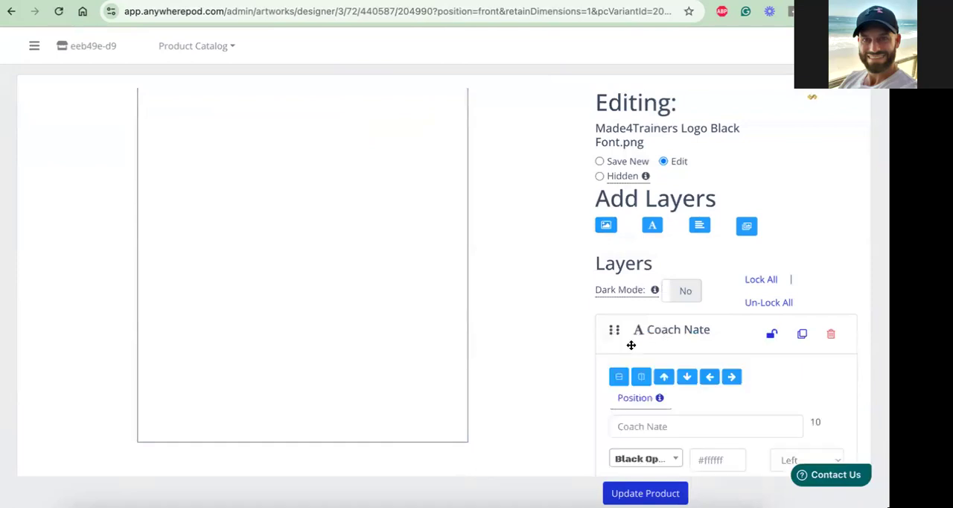
scroll(655, 348, "down", 1)
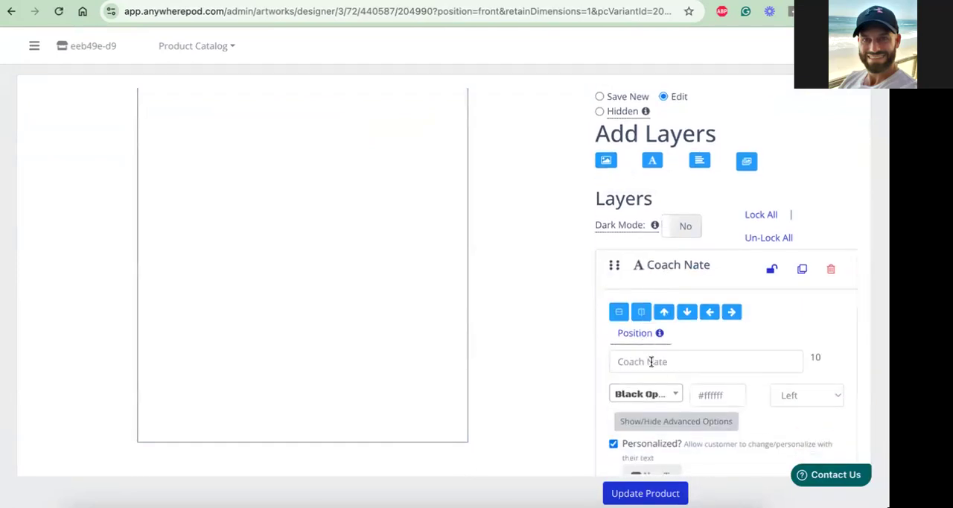
scroll(651, 362, "down", 2)
scroll(652, 363, "down", 3)
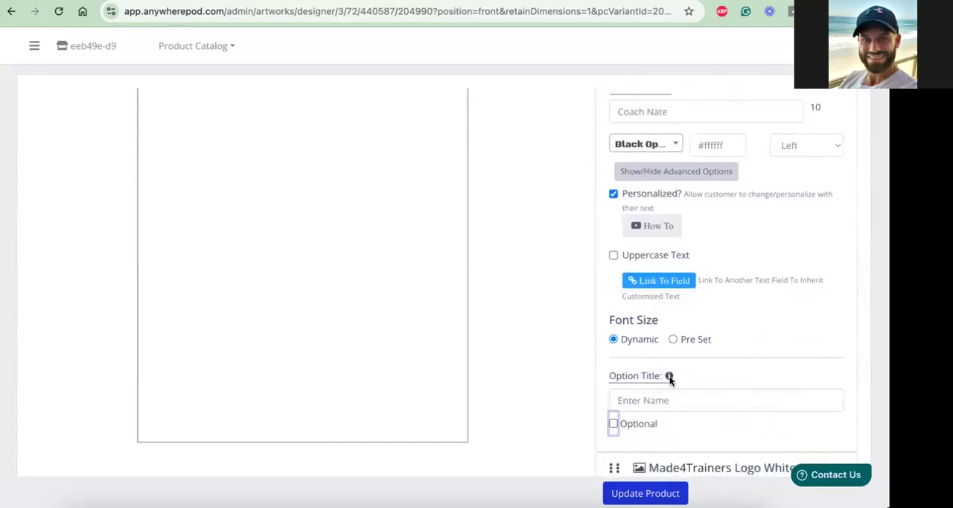
mouse_move(669, 377)
scroll(596, 350, "down", 2)
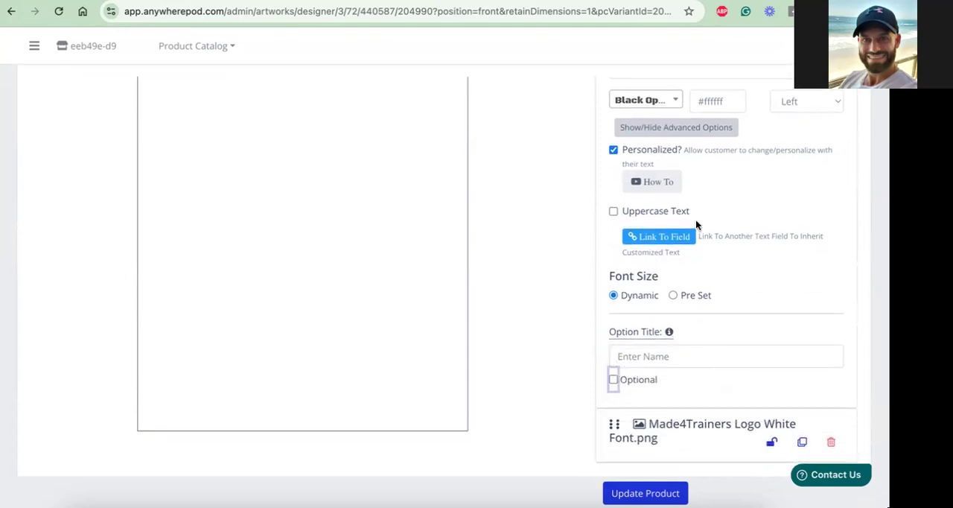
Collapse the name text layer and look over the front design's canvas, layer list and color variants
scroll(695, 224, "up", 4)
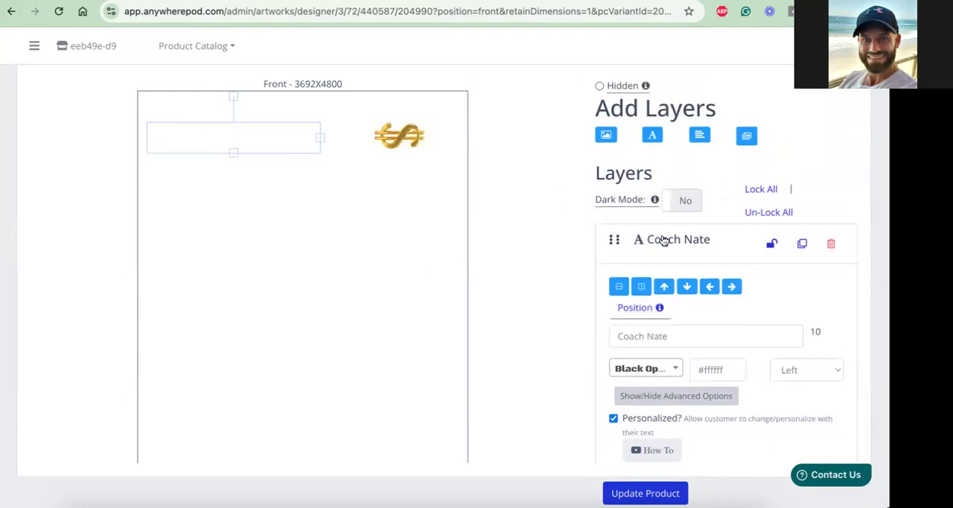
scroll(693, 241, "up", 1)
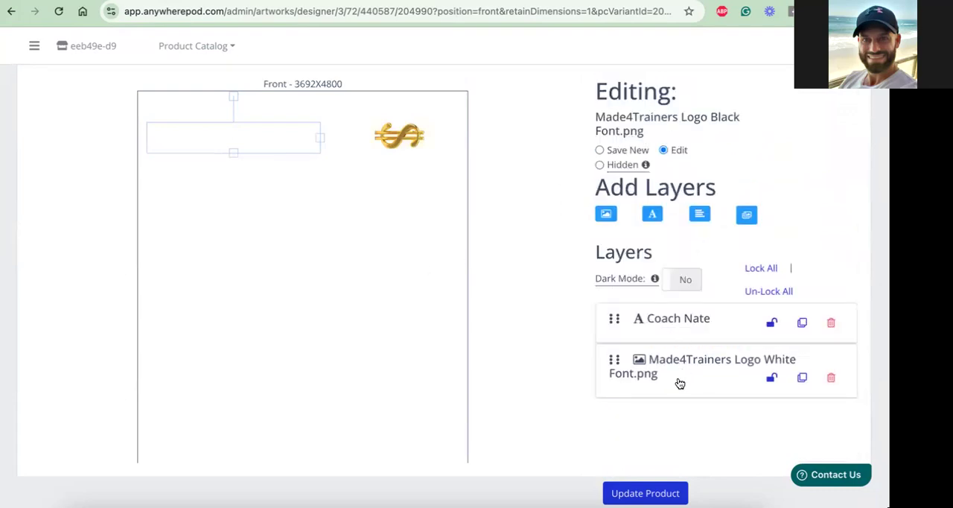
scroll(416, 200, "up", 2)
scroll(415, 200, "down", 2)
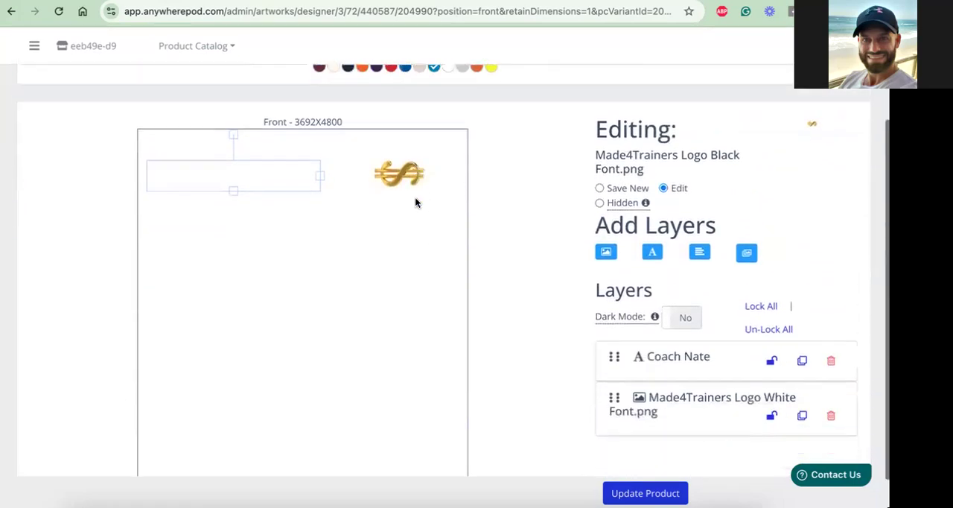
scroll(415, 200, "up", 1)
scroll(416, 199, "up", 3)
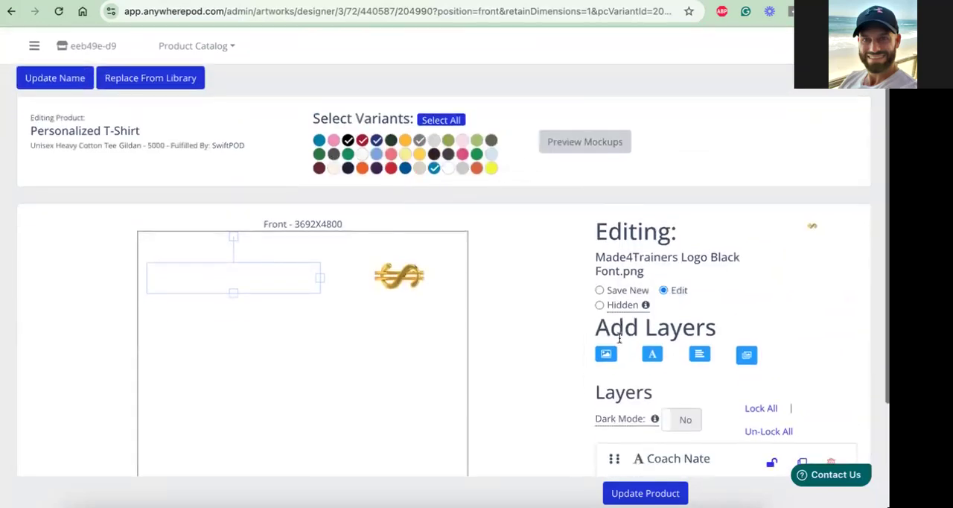
scroll(611, 320, "down", 4)
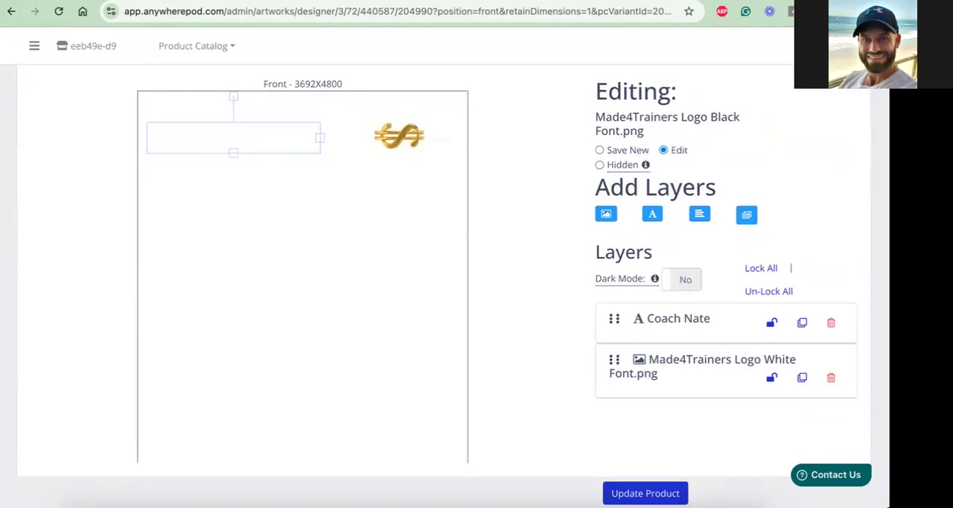
Return to the Personalized T-Shirt's product page and look over its artwork, suppliers and mockup
left_click(11, 12)
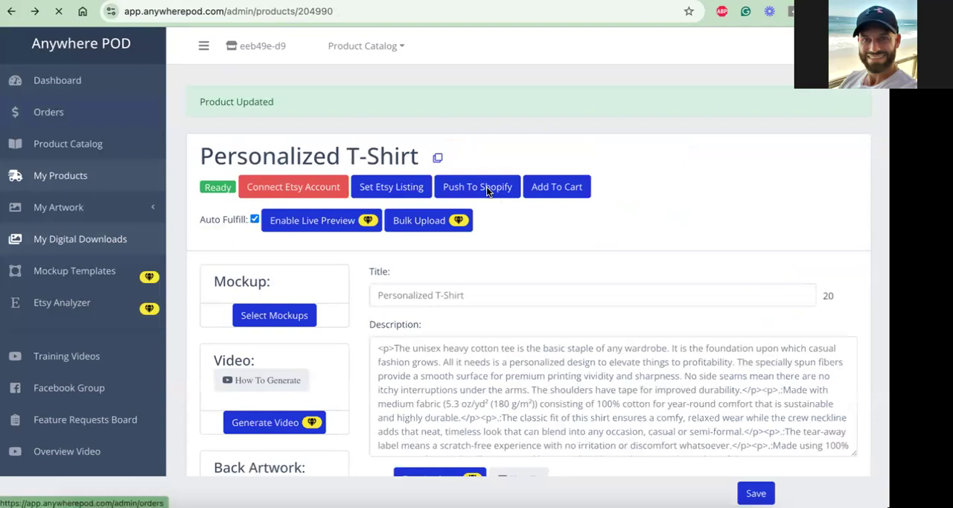
scroll(442, 234, "down", 10)
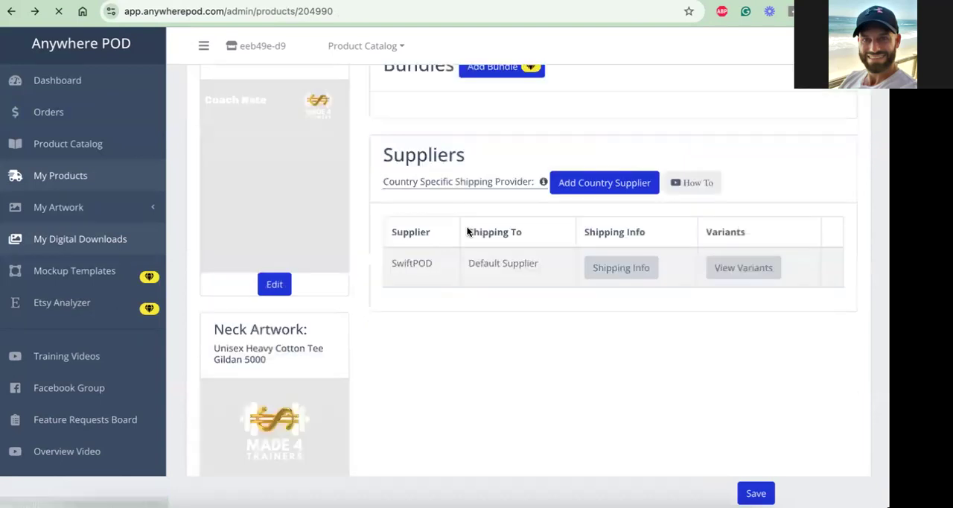
scroll(469, 224, "up", 10)
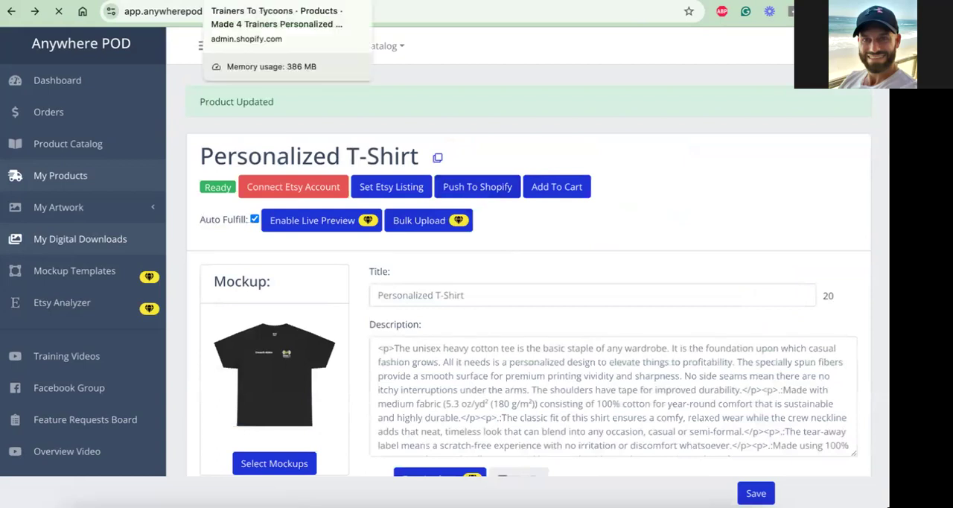
Switch to the hoodie in the Shopify admin and review its description, search engine listing and variant prices
left_click(246, 1)
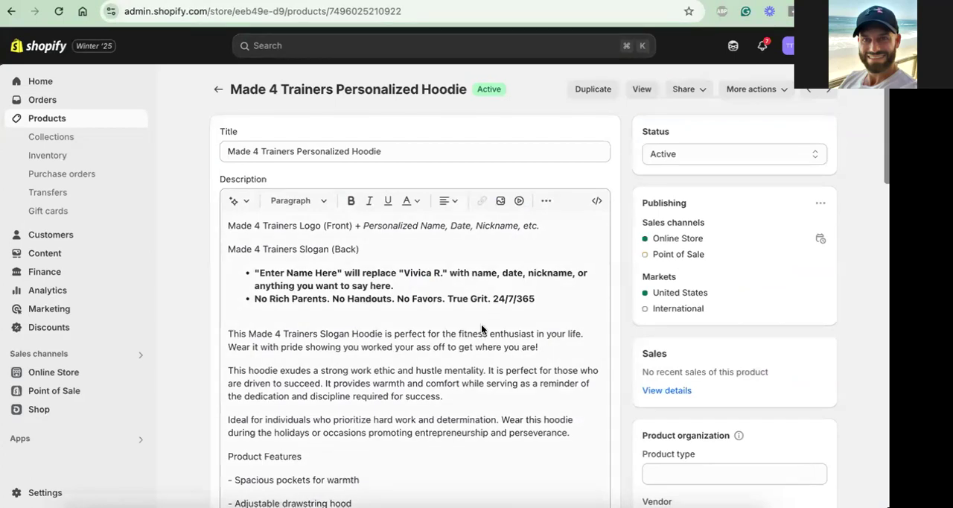
scroll(617, 298, "down", 15)
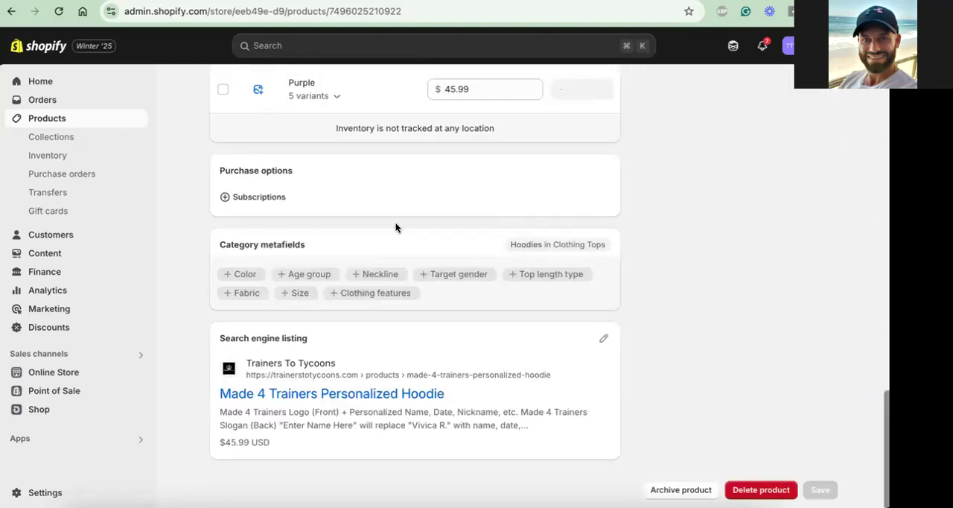
scroll(390, 237, "up", 5)
scroll(390, 242, "up", 1)
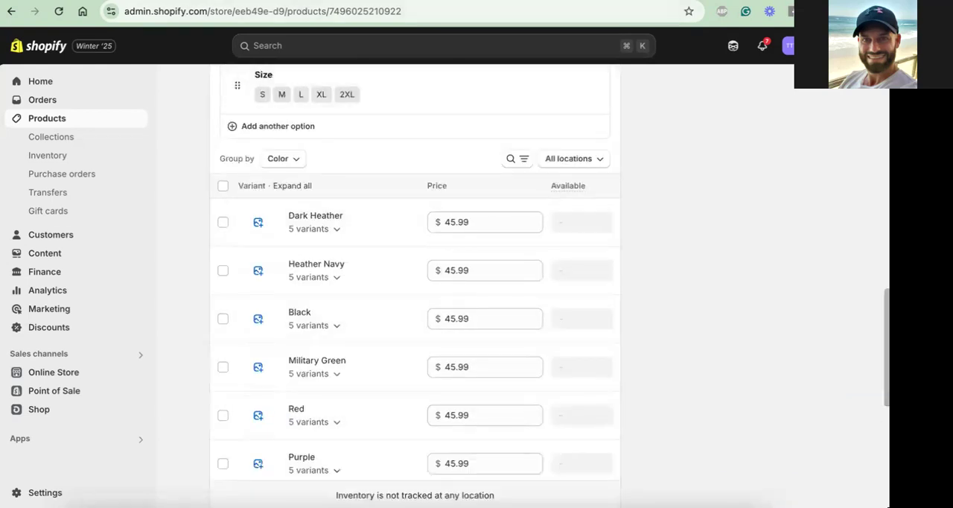
Switch to the storefront, open its Shop page and browse the product collections with their sale prices
left_click(283, 2)
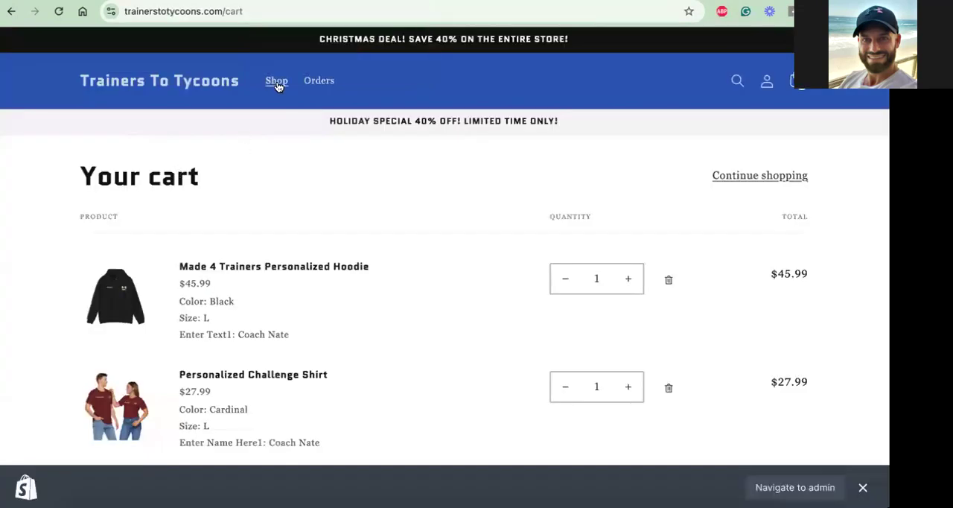
left_click(276, 83)
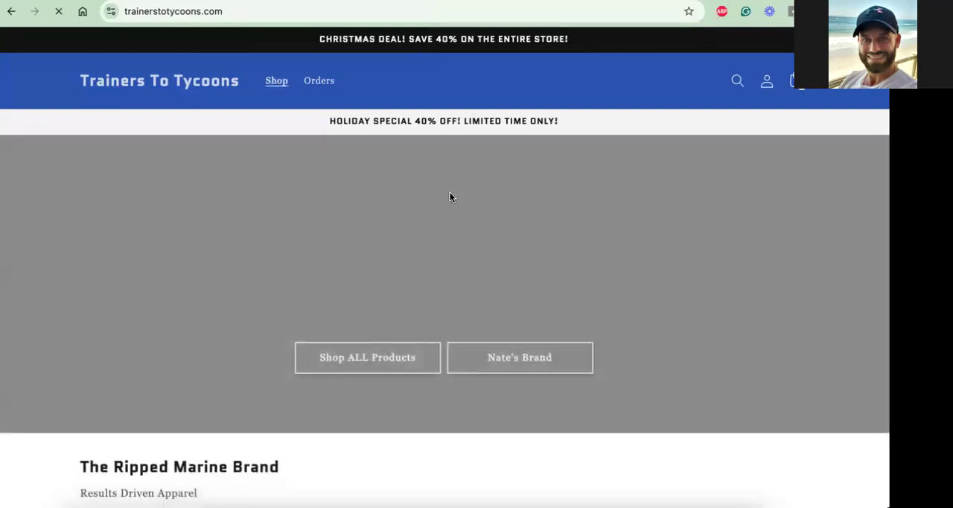
scroll(450, 197, "down", 5)
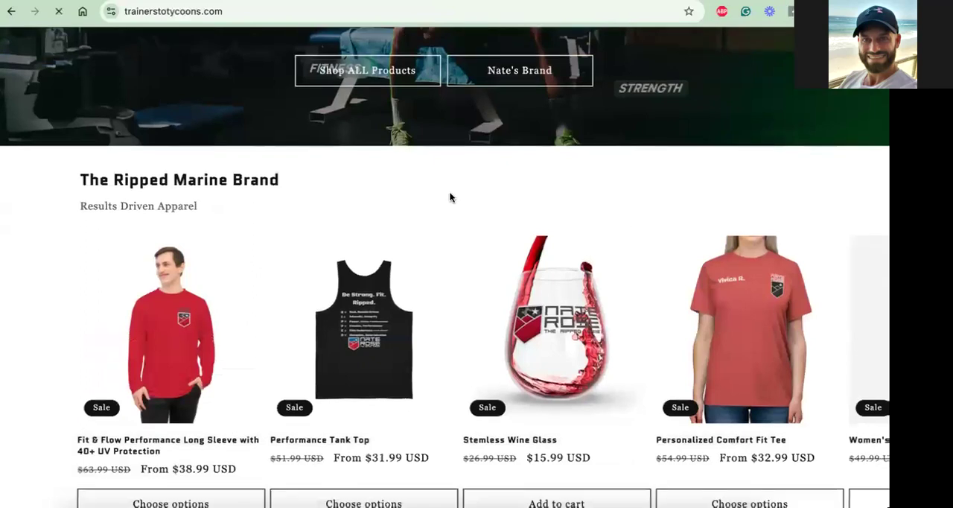
scroll(449, 194, "down", 1)
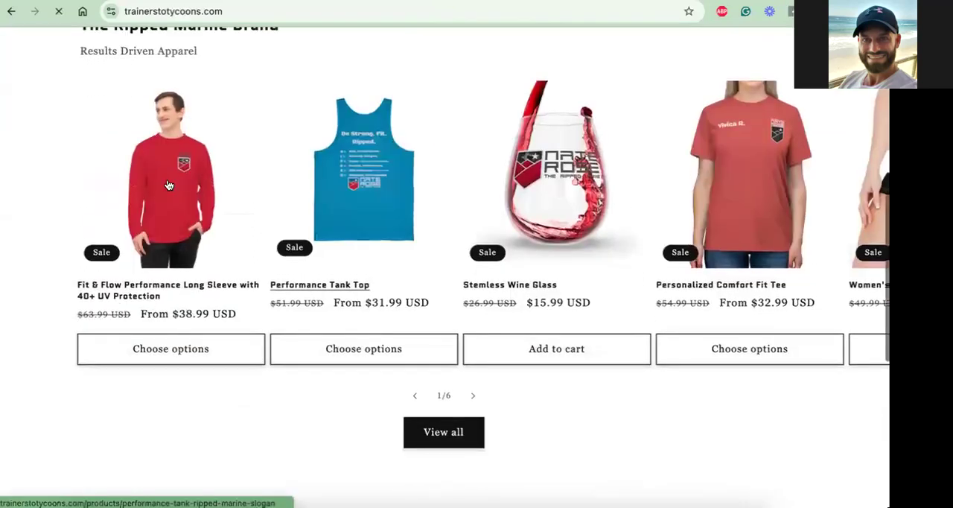
left_click(354, 293)
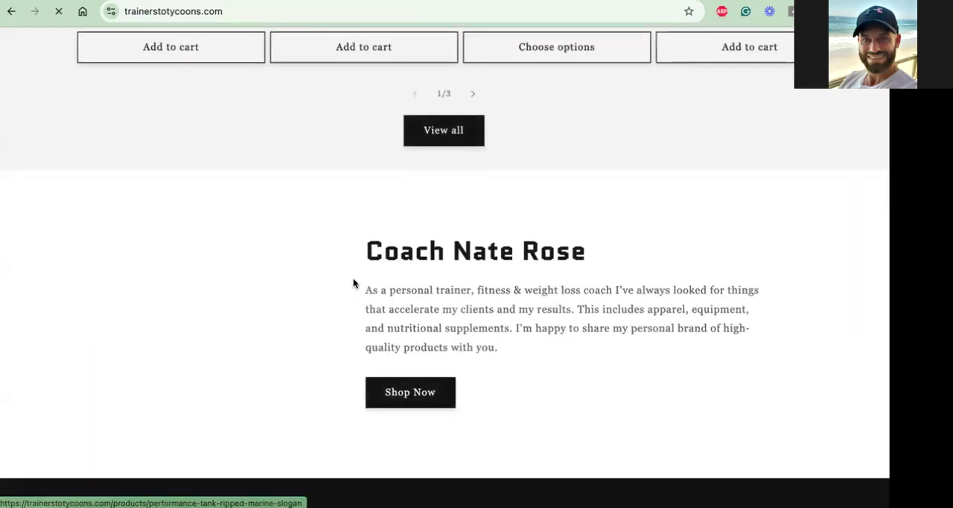
scroll(353, 282, "down", 3)
scroll(353, 282, "up", 5)
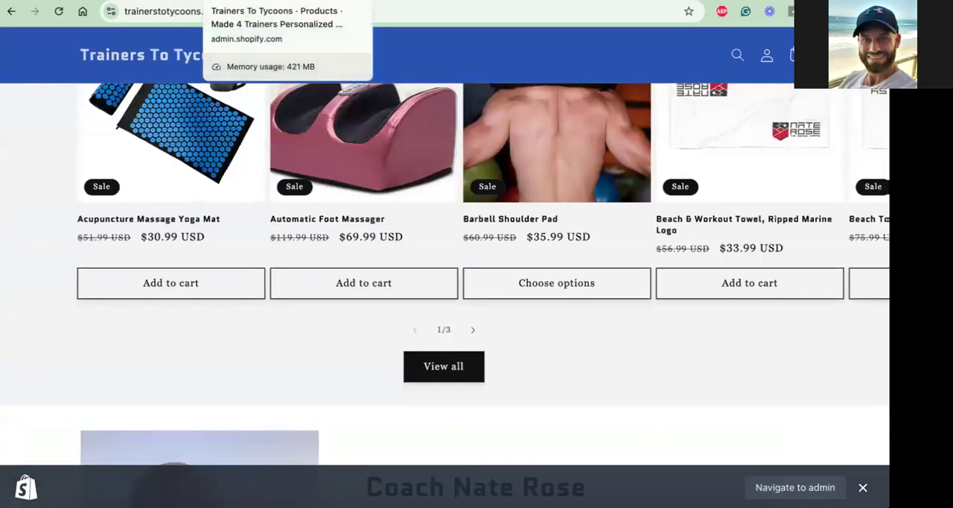
Return to the hoodie in the Shopify admin and open the size S variant in Dark Heather
left_click(260, 0)
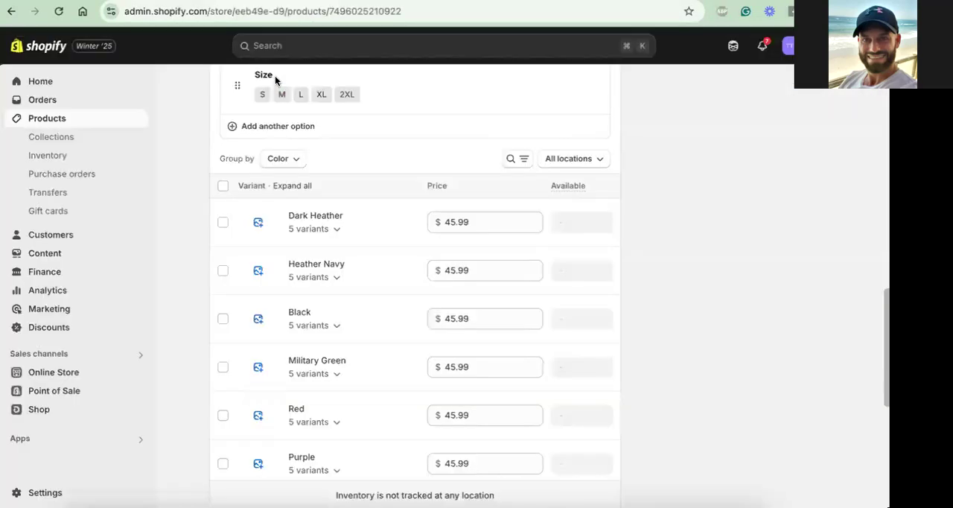
left_click(322, 230)
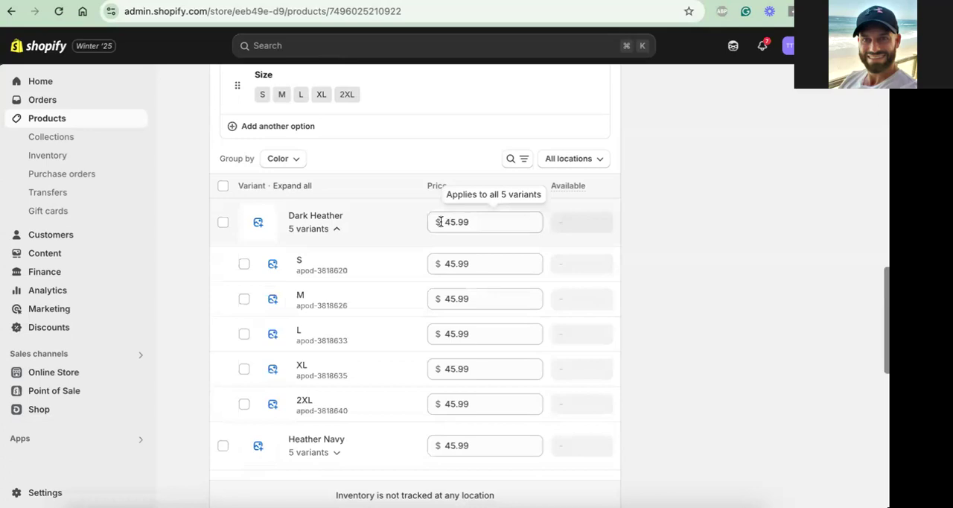
left_click(312, 268)
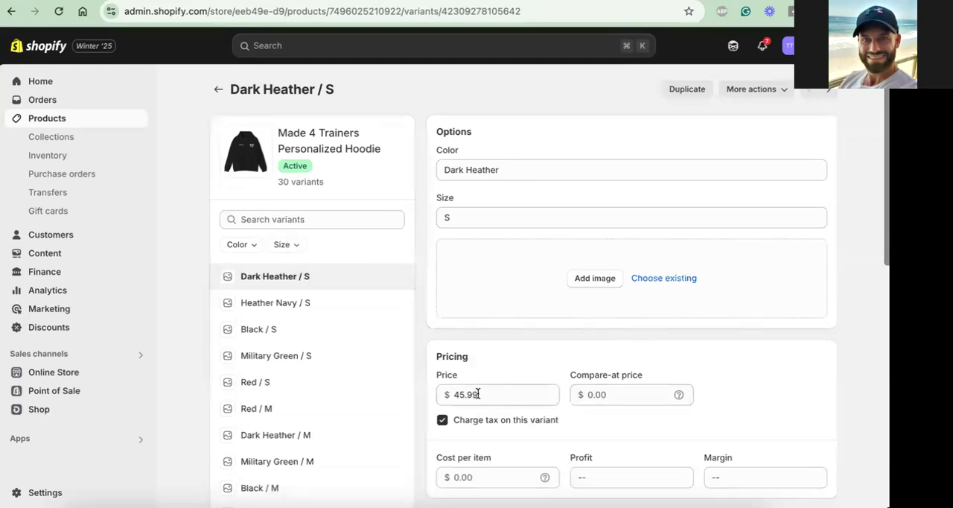
Set the Dark Heather / S variant's compare-at price to $65.99
mouse_move(679, 395)
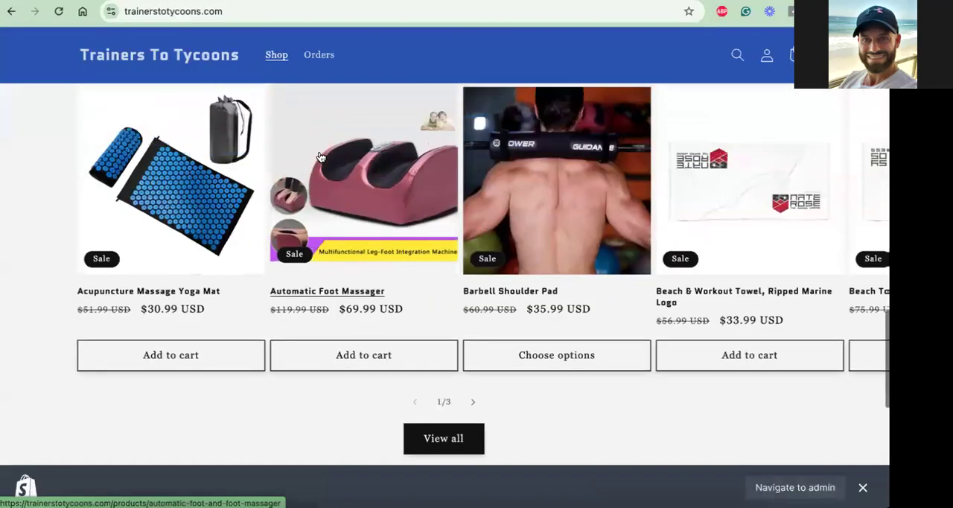
scroll(321, 158, "up", 3)
scroll(321, 157, "up", 5)
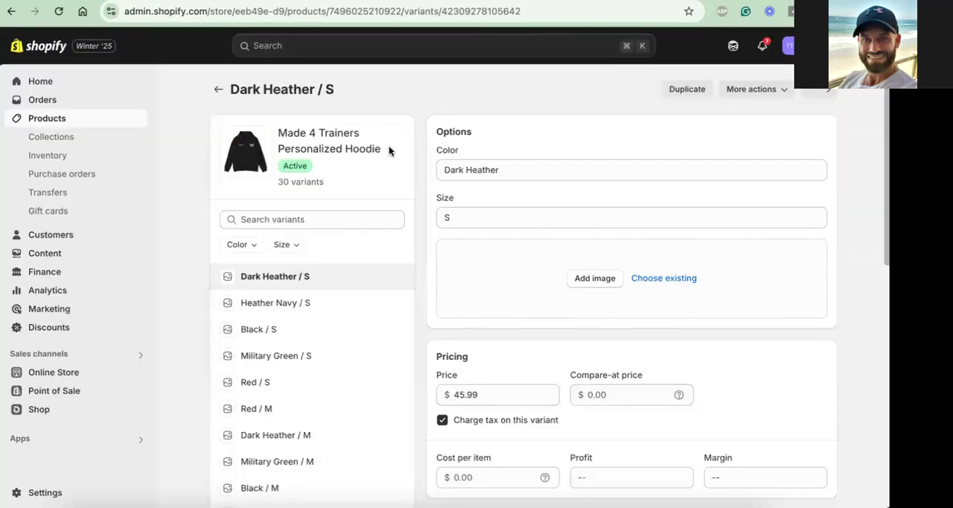
left_click(628, 399)
type("65.99")
left_click(694, 353)
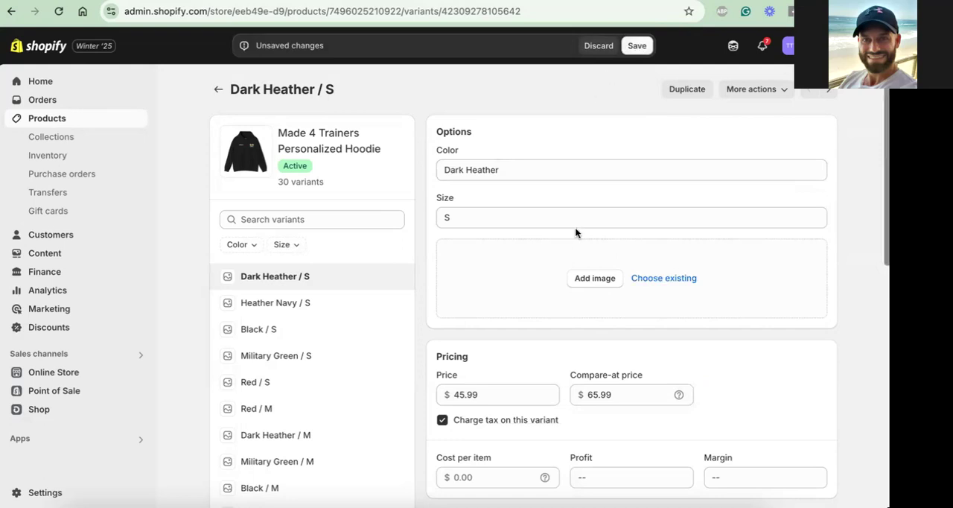
Review the variant's pricing and switch to the storefront to see how the hoodie's crossed-out and sale prices are shown
scroll(548, 428, "down", 1)
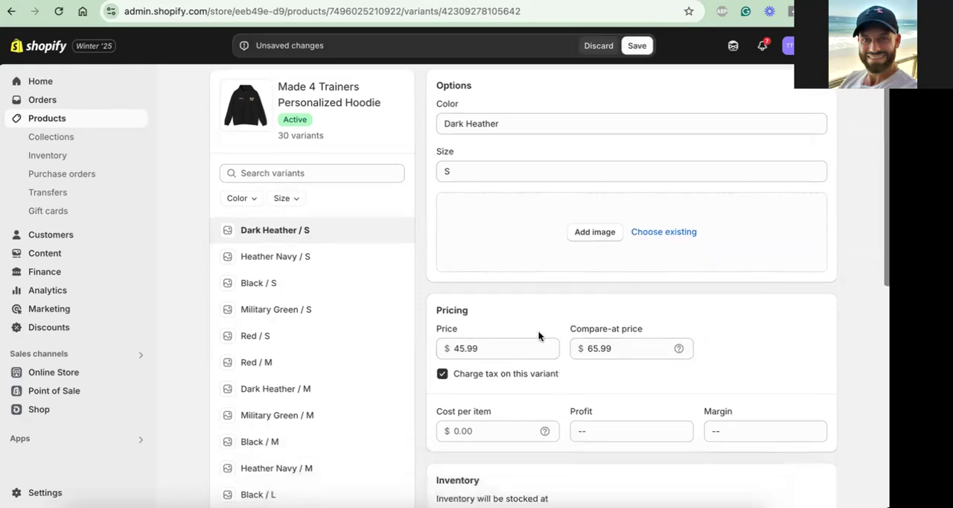
scroll(531, 322, "up", 1)
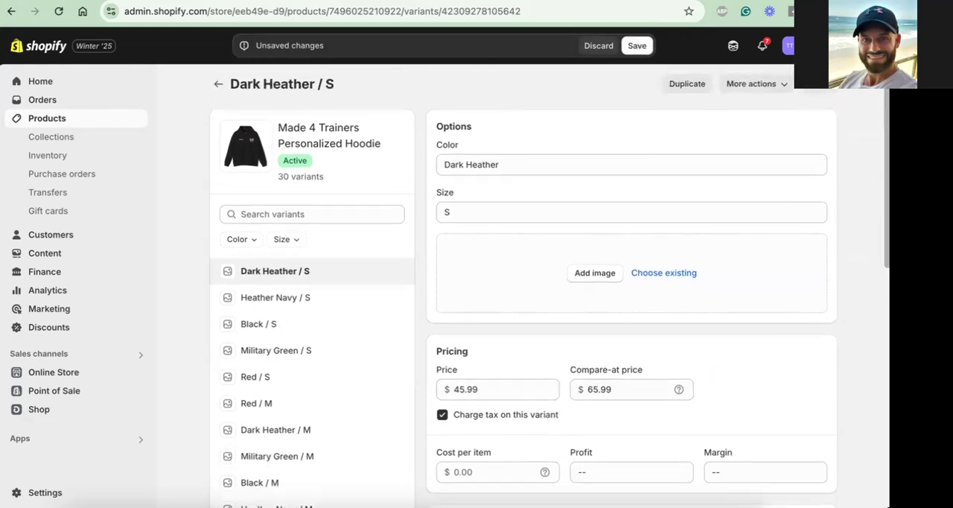
key("ctrl+Tab")
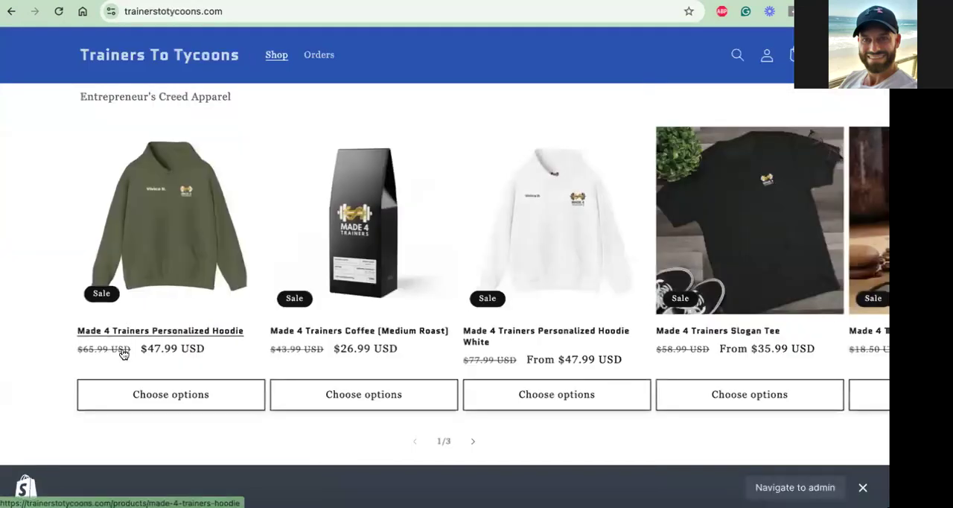
Return to the Shopify admin, discard the Dark Heather / S variant's unsaved changes and open the Military Green / S variant's compare-at price for editing
scroll(430, 206, "up", 2)
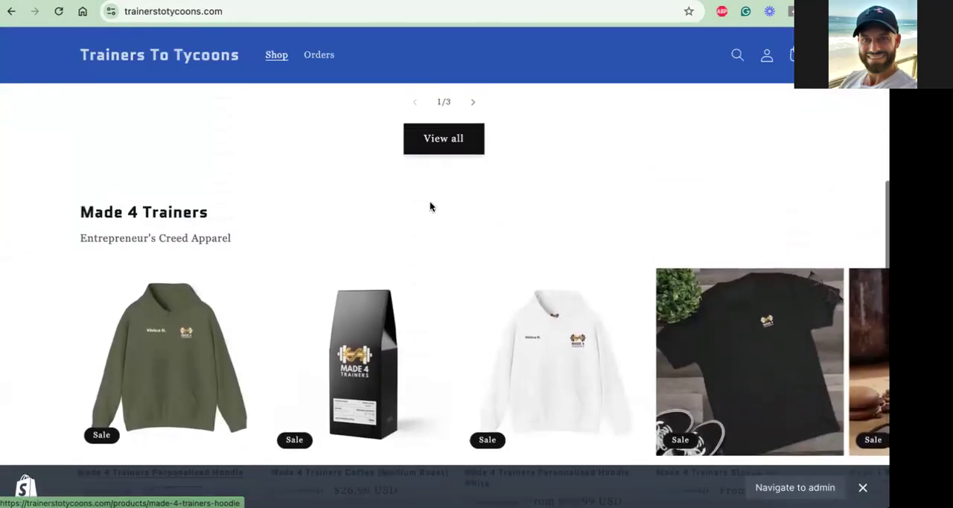
scroll(437, 152, "up", 10)
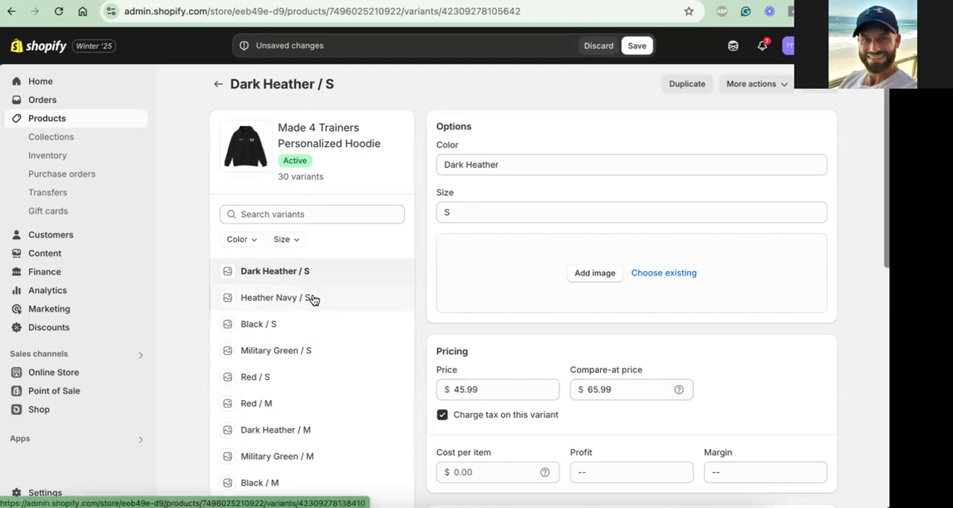
left_click(599, 45)
left_click(289, 352)
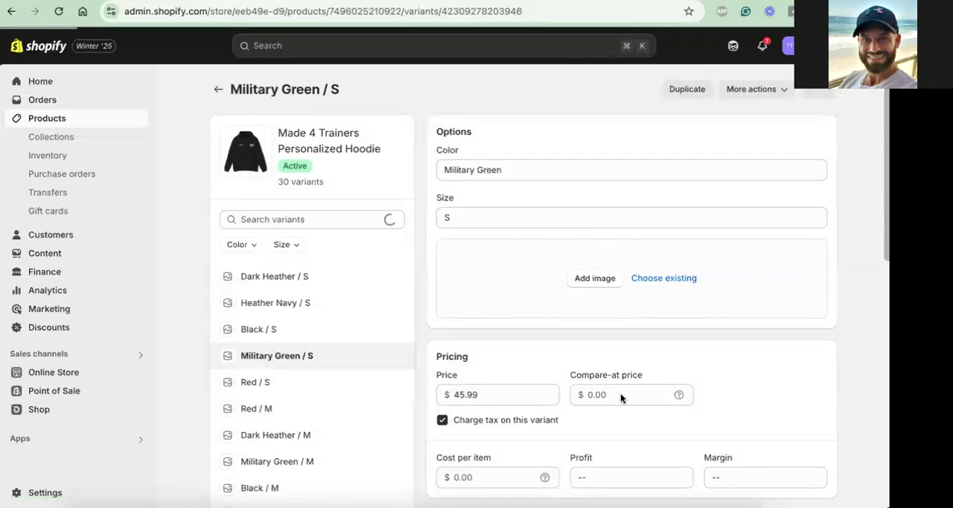
left_click(620, 394)
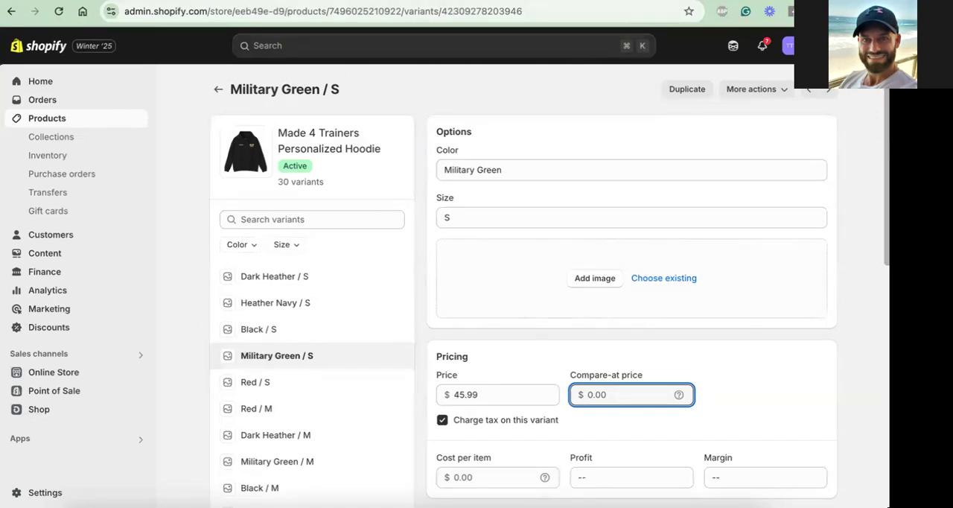
Switch to the storefront and review the Performance Tank Top's options, crossed-out price and sale price in its quick view, closing it when done
key("ctrl+Tab")
scroll(328, 290, "down", 3)
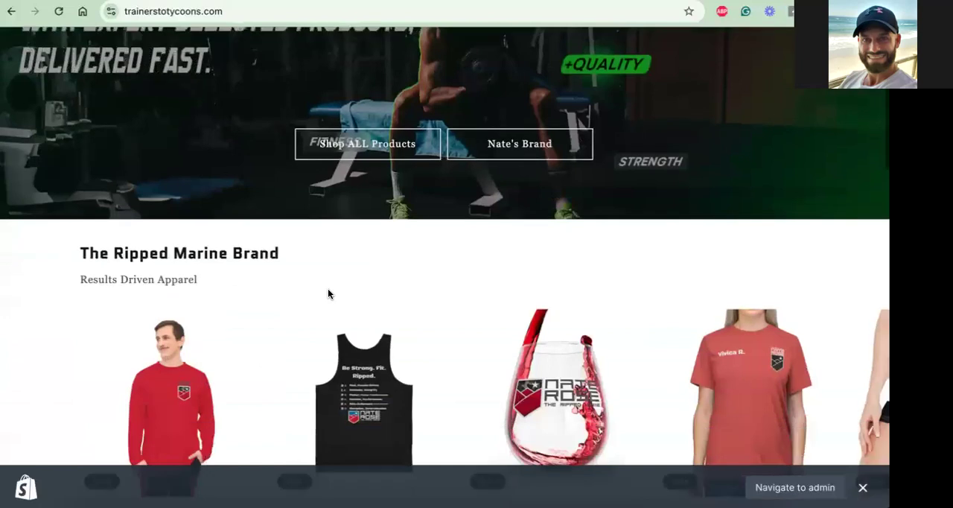
scroll(329, 295, "down", 3)
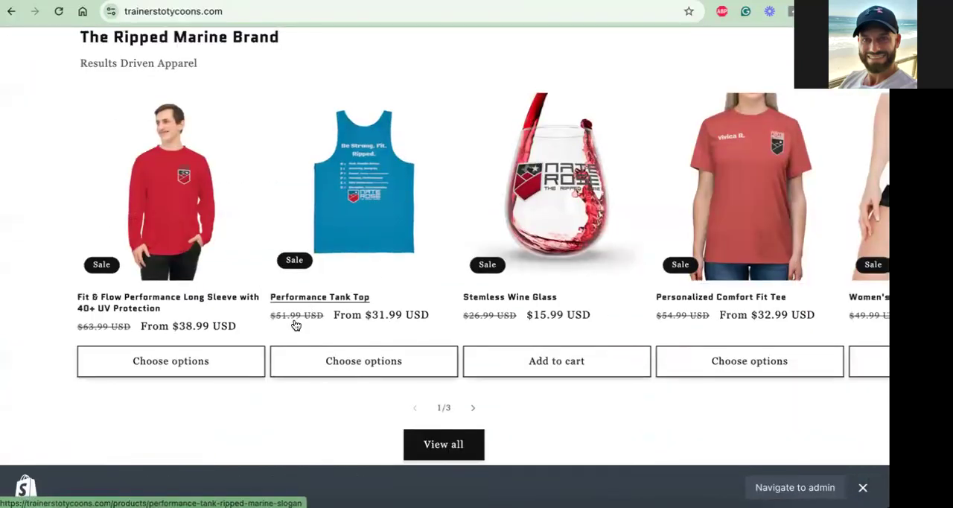
left_click(354, 362)
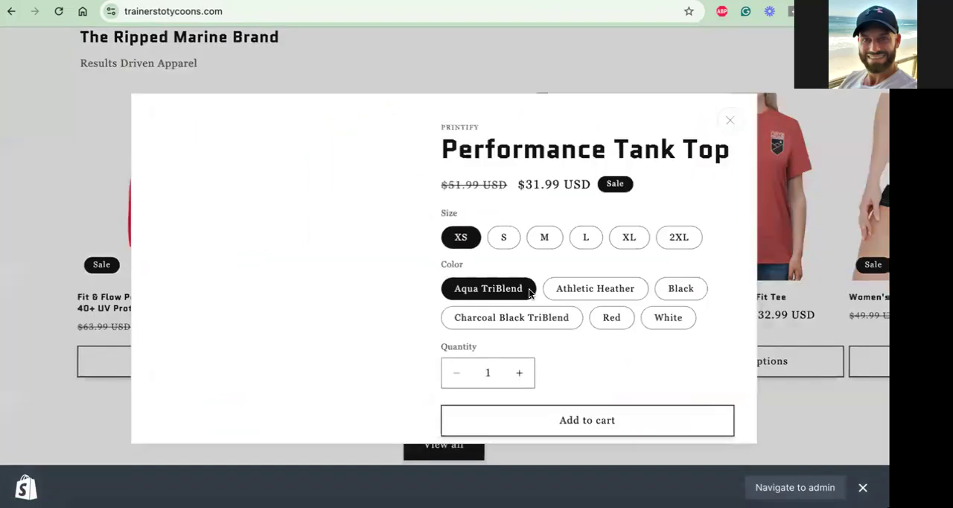
scroll(623, 283, "down", 2)
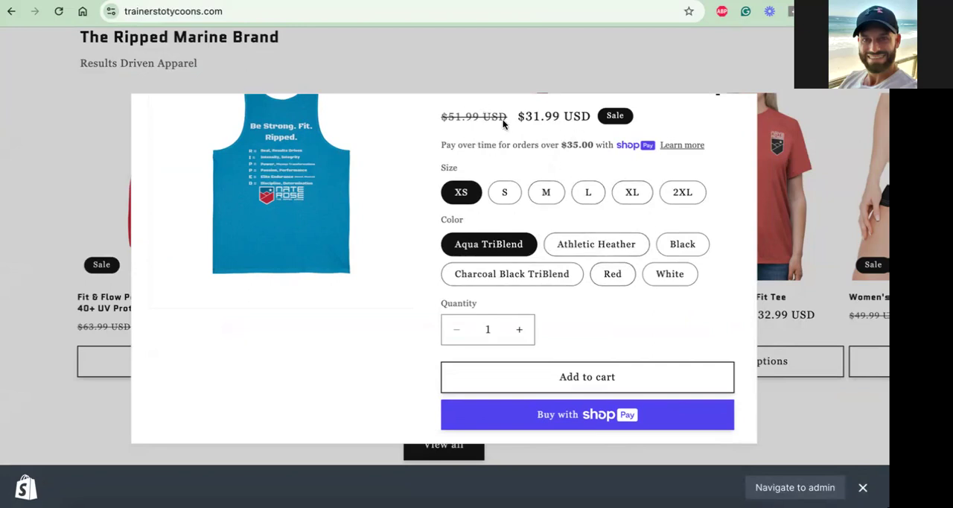
scroll(713, 134, "up", 2)
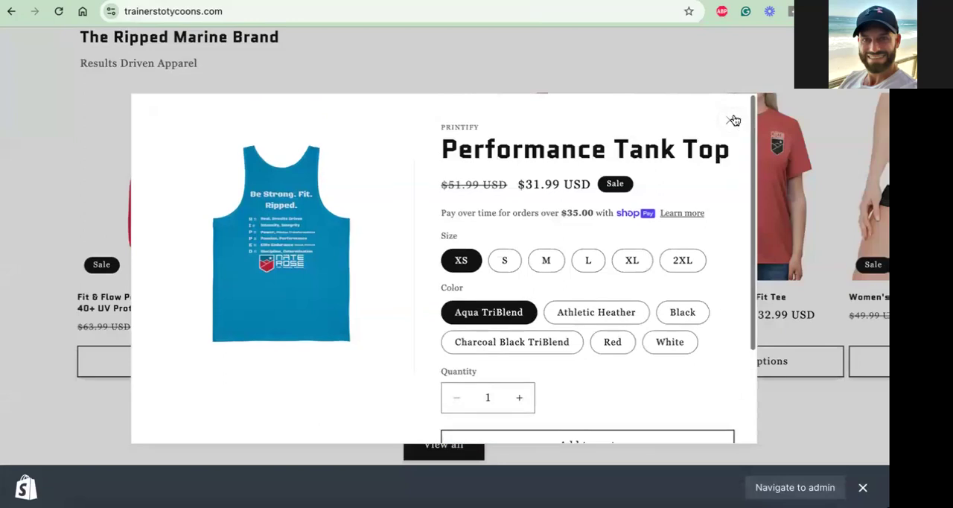
left_click(735, 122)
scroll(582, 110, "up", 6)
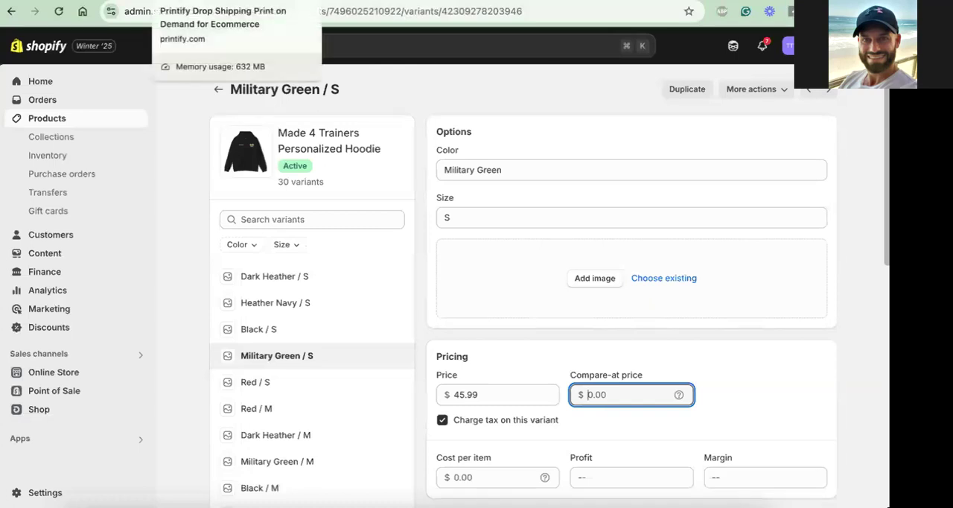
Open the Made 4 Trainers Personalized Hoodie White from the storefront and examine its sale price, size options and personalization on the product page
left_click(298, 2)
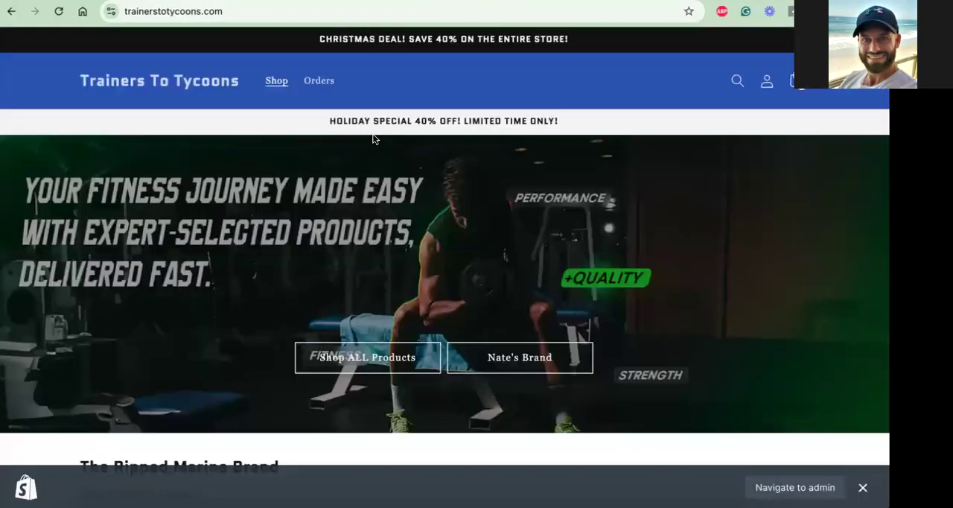
scroll(408, 234, "down", 9)
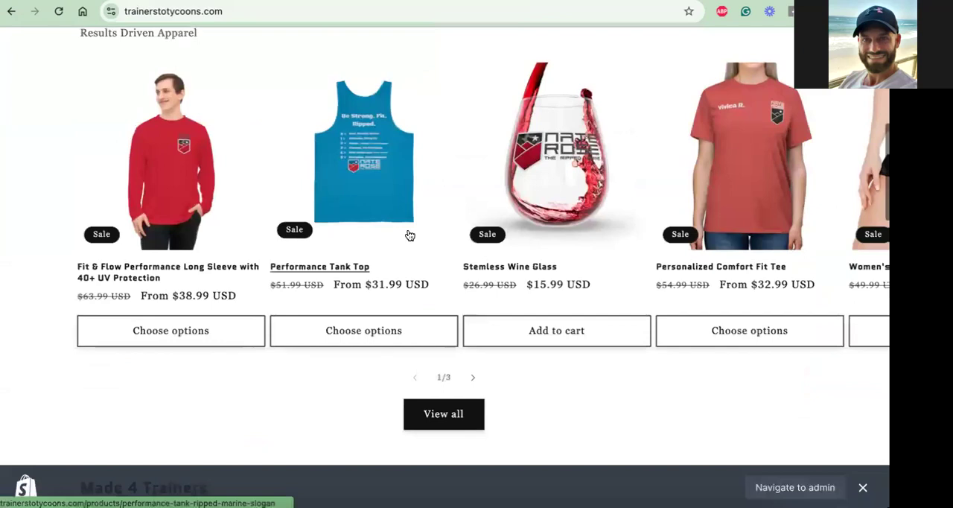
scroll(408, 234, "down", 5)
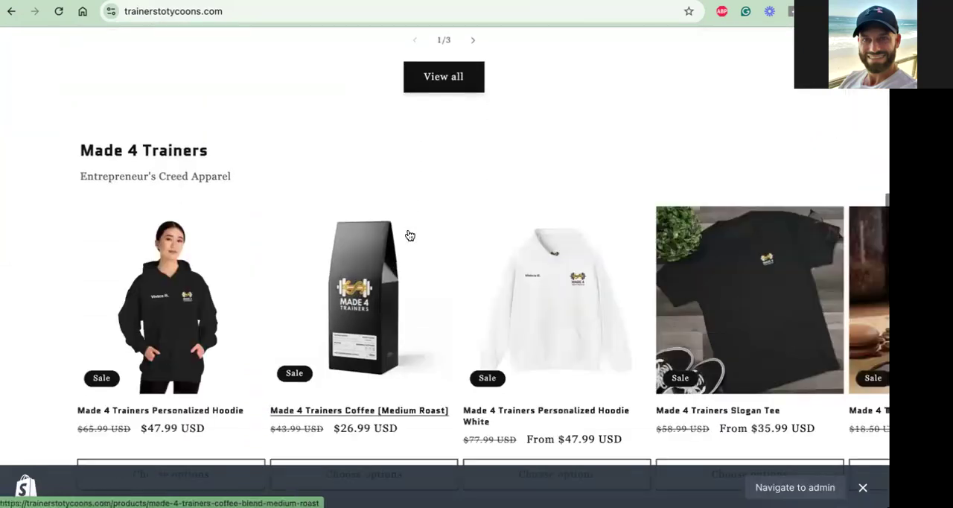
left_click(549, 267)
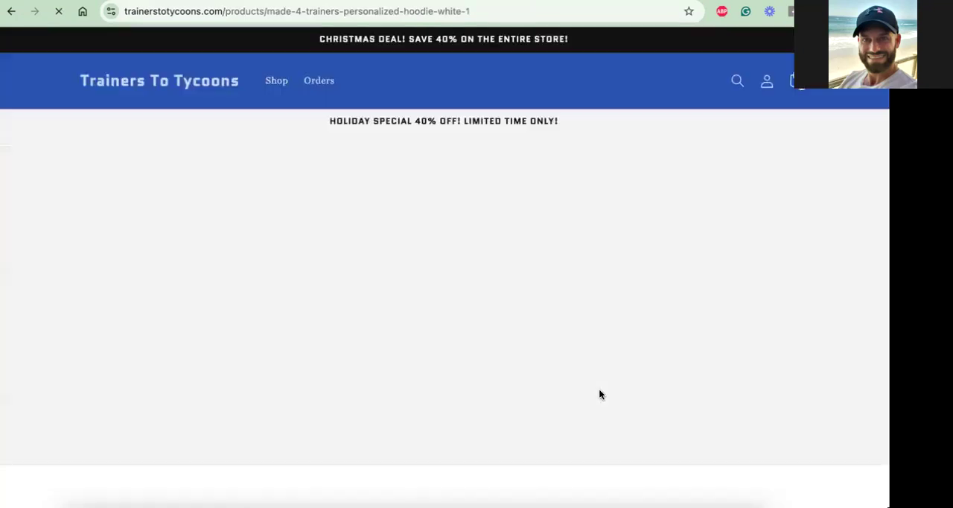
scroll(523, 311, "down", 3)
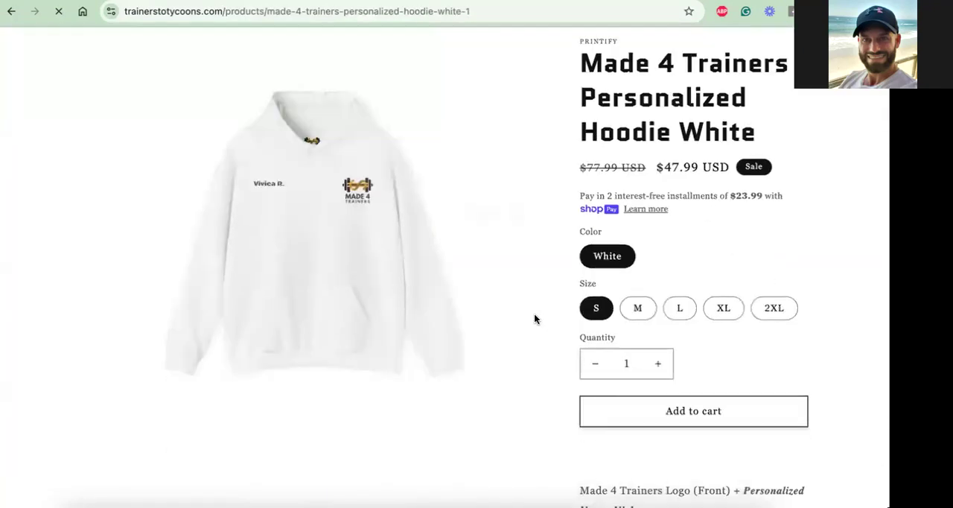
scroll(535, 315, "down", 1)
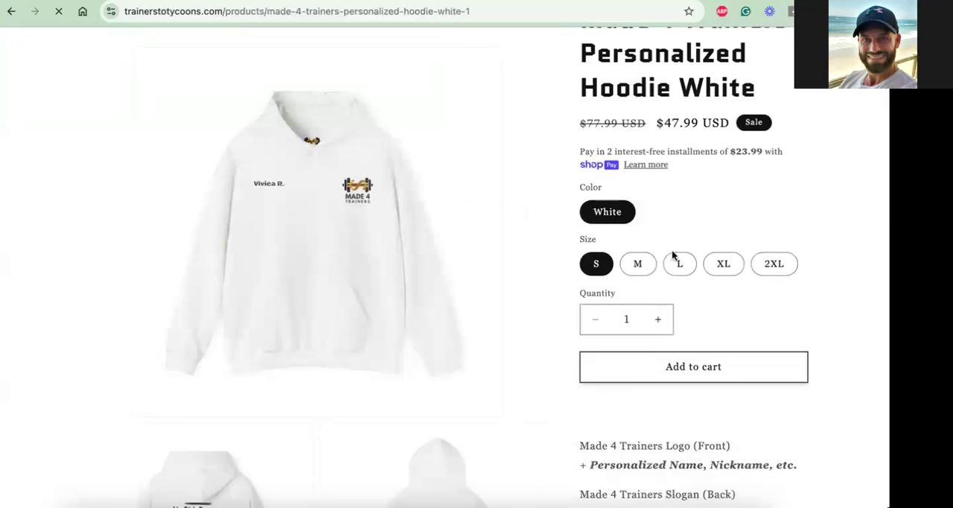
scroll(672, 255, "up", 1)
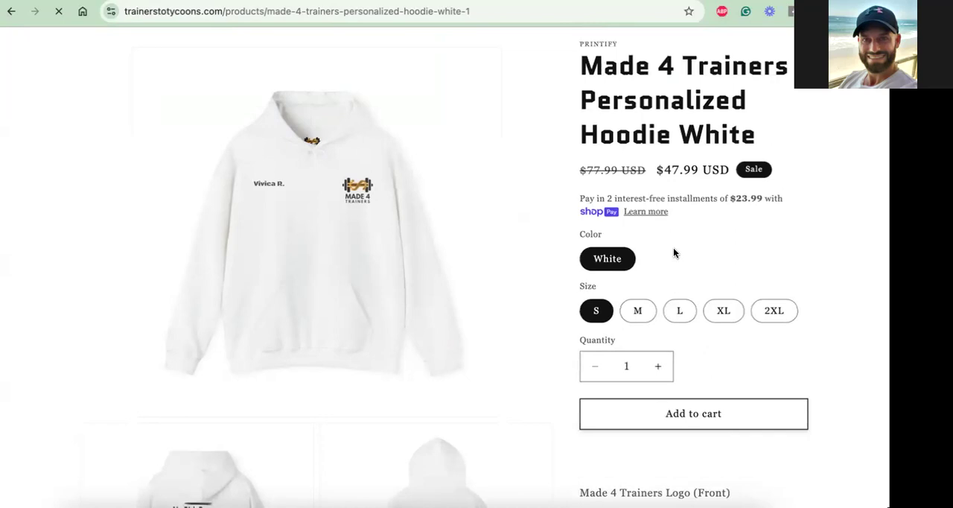
scroll(673, 249, "up", 2)
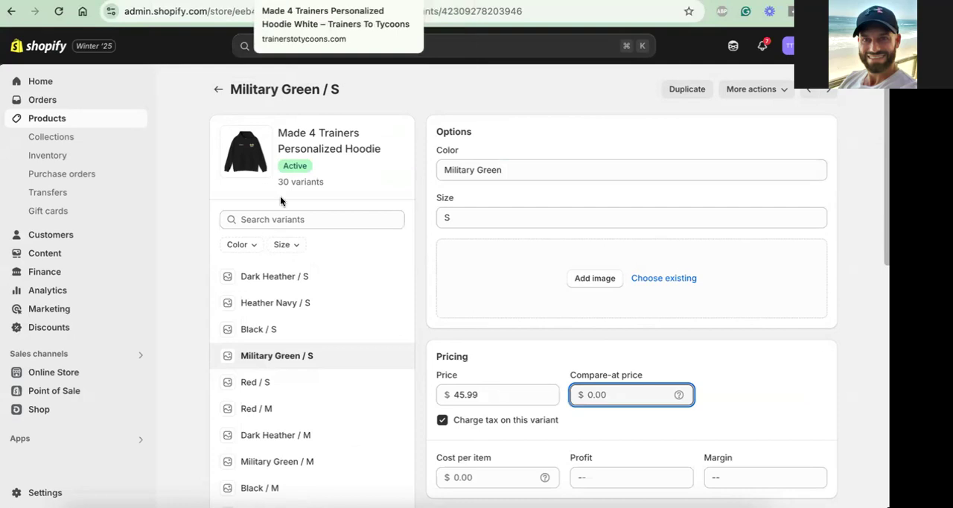
Go back to the storefront's Made 4 Trainers collection and review the product pages of the Personalized Coffee Mug and the Personalized Hoodie
scroll(310, 261, "down", 3)
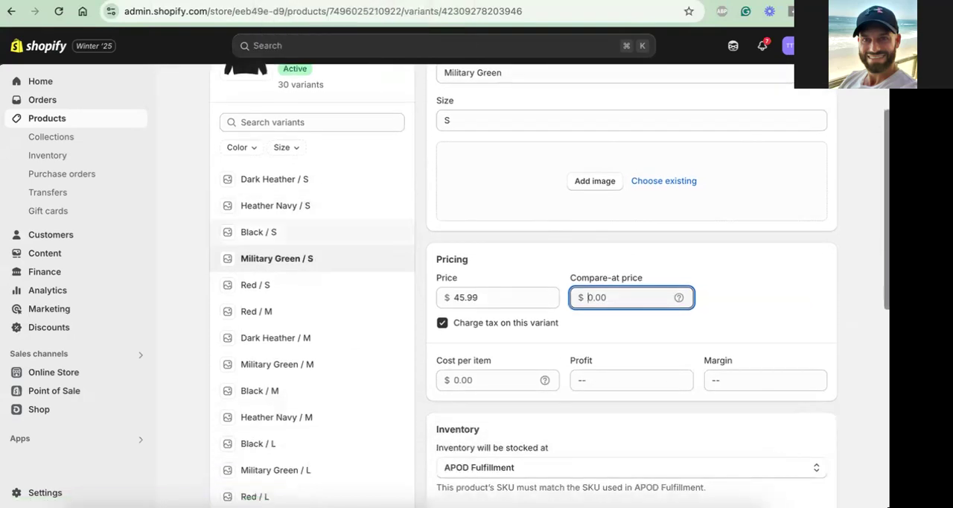
left_click(484, 1)
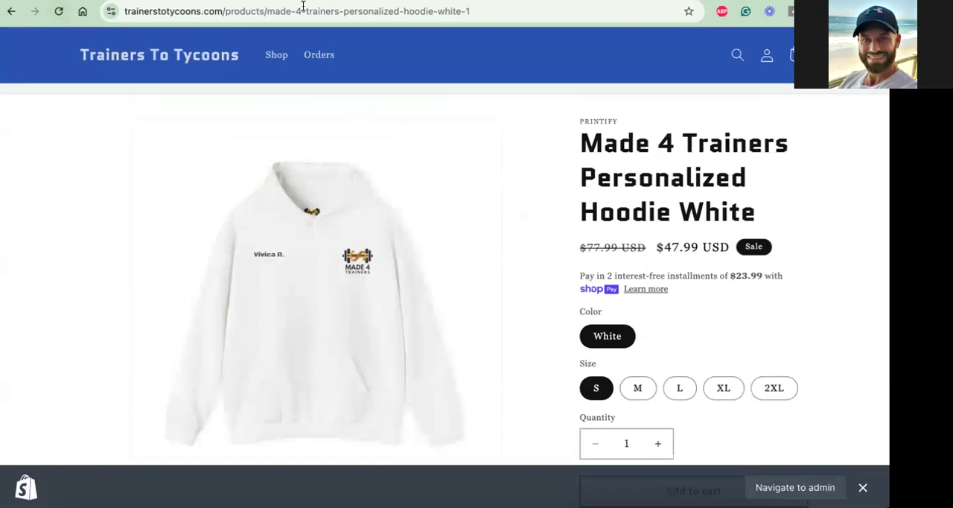
left_click(12, 11)
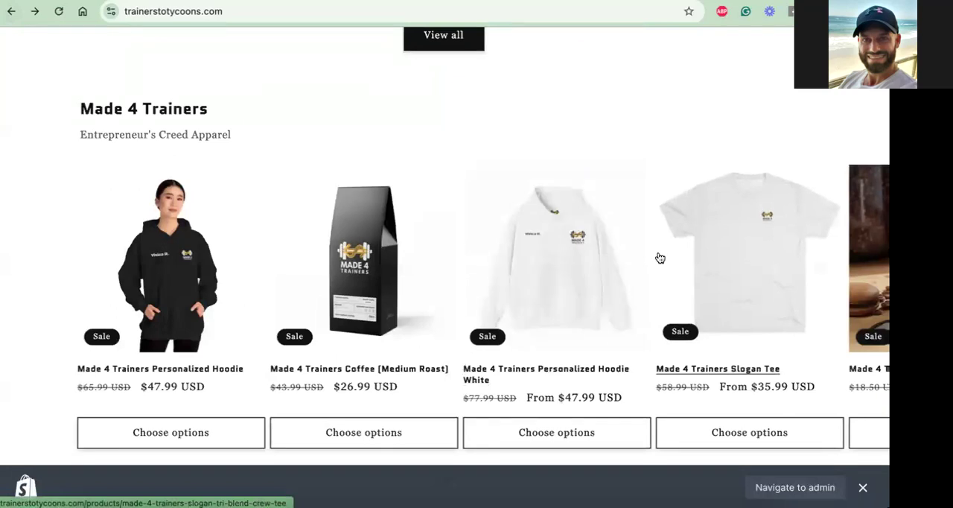
scroll(658, 257, "down", 1)
scroll(658, 258, "right", 5)
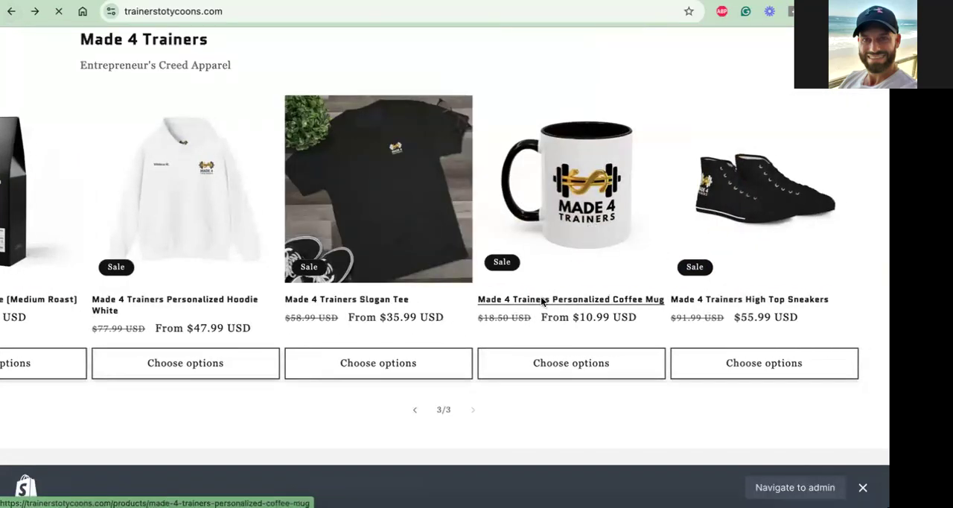
left_click(569, 290)
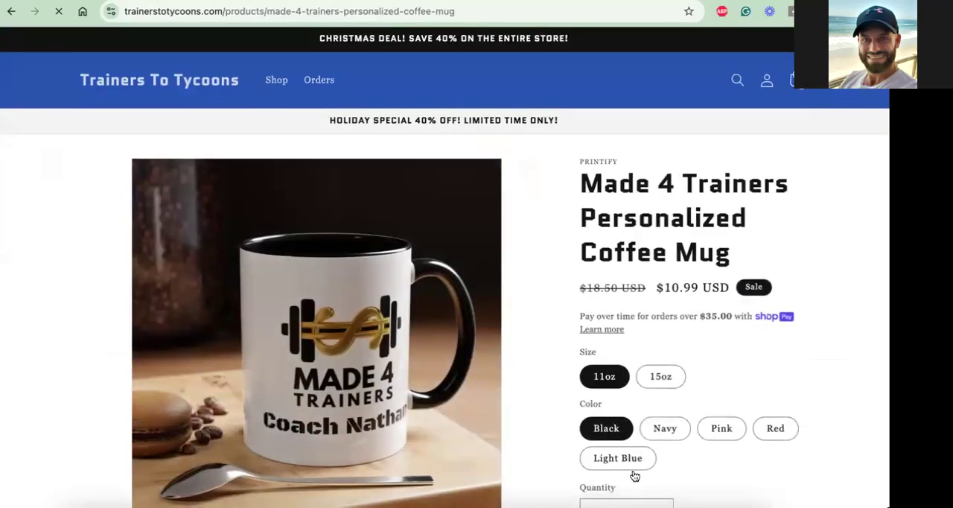
scroll(641, 451, "down", 2)
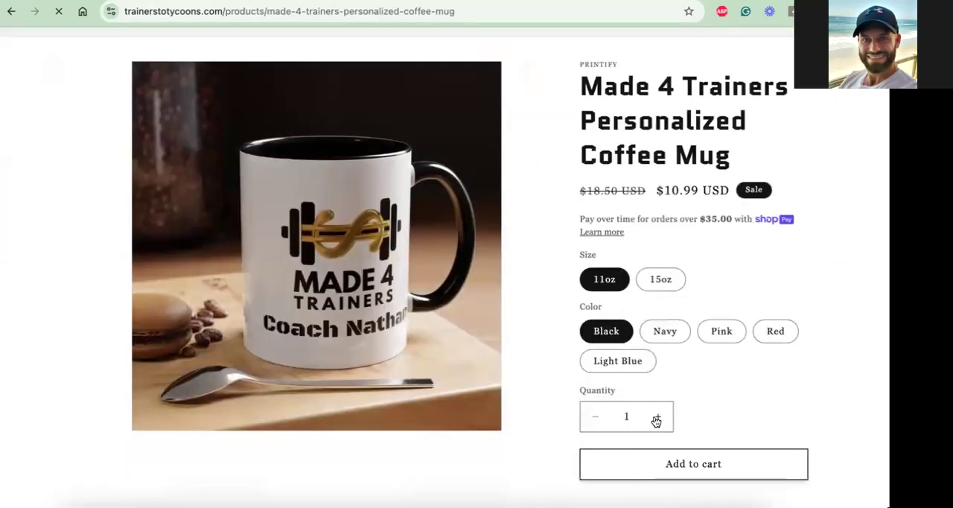
scroll(656, 417, "up", 2)
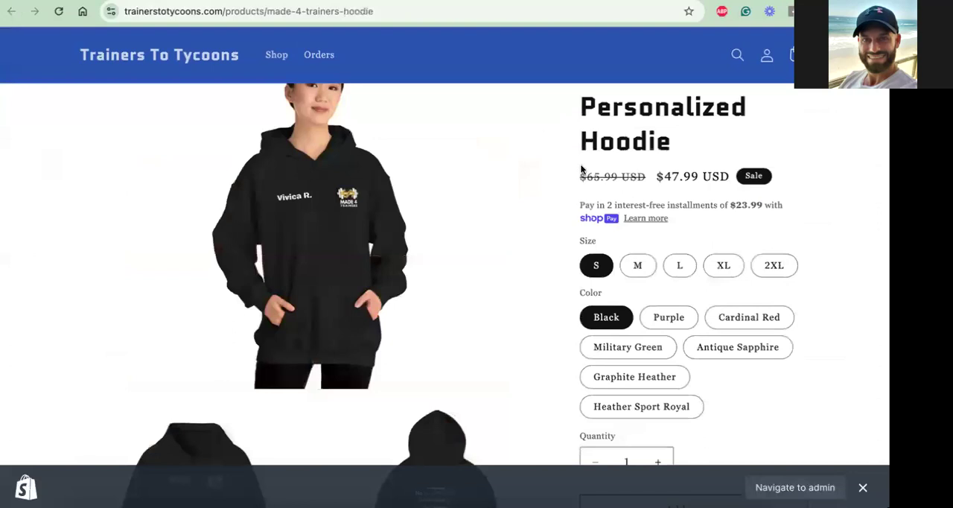
scroll(581, 171, "up", 2)
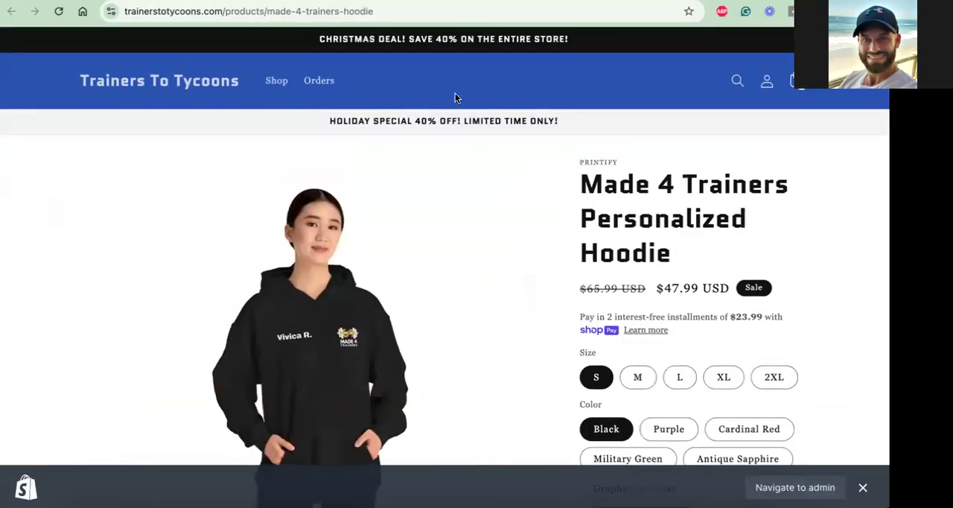